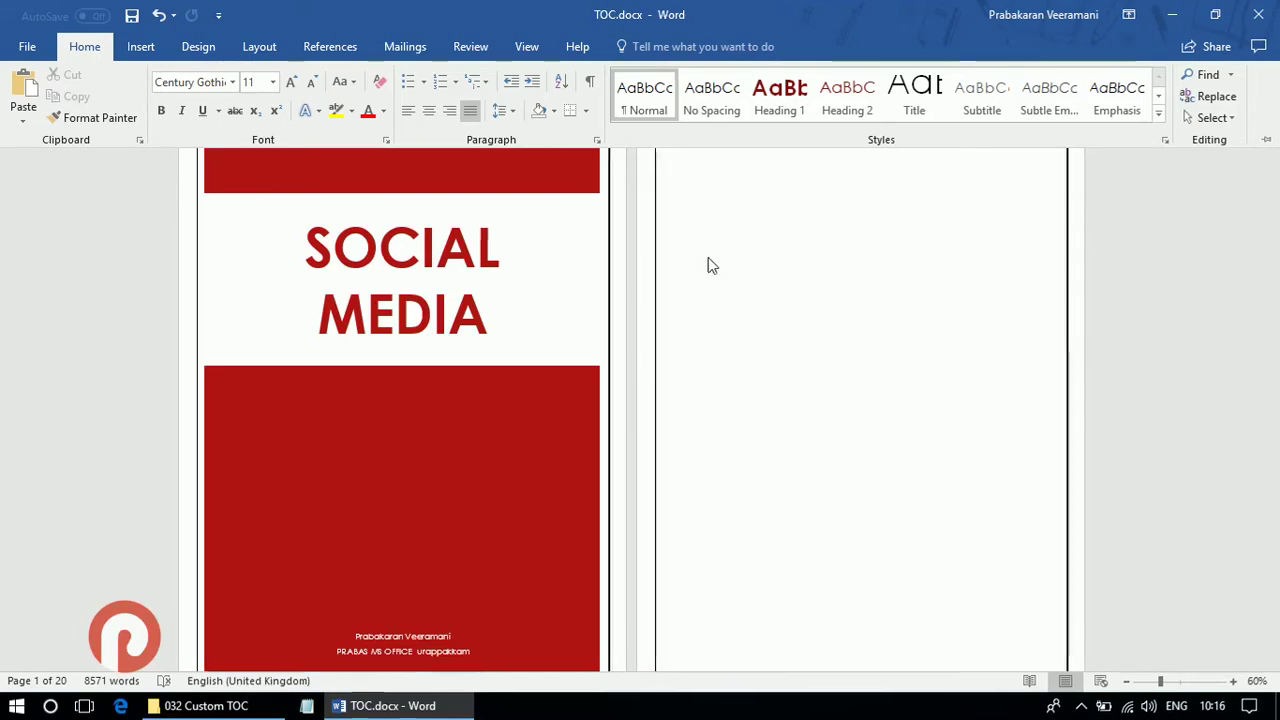
Scroll down to the social-network user chart page and briefly view the full Styles gallery.
scroll(725, 275, down, 2)
scroll(725, 275, down, 2)
scroll(725, 275, down, 1)
scroll(765, 335, down, 1)
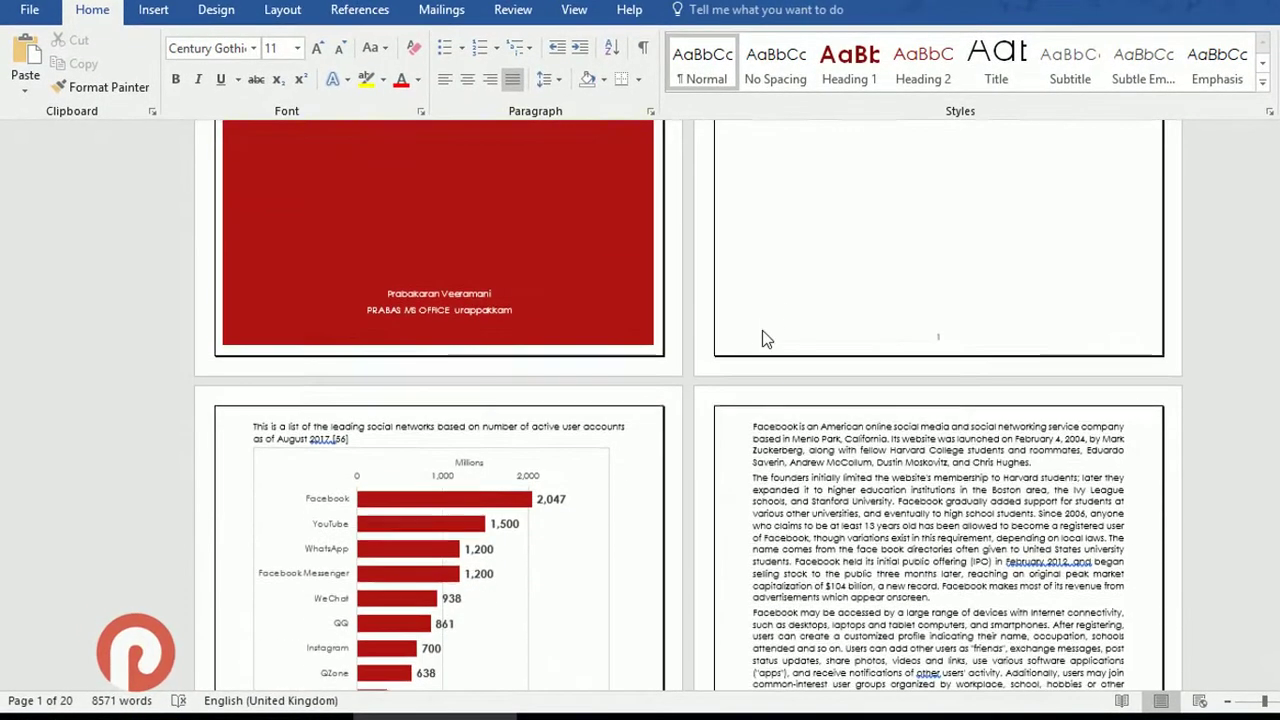
scroll(762, 332, down, 1)
scroll(760, 330, down, 2)
scroll(760, 321, down, 1)
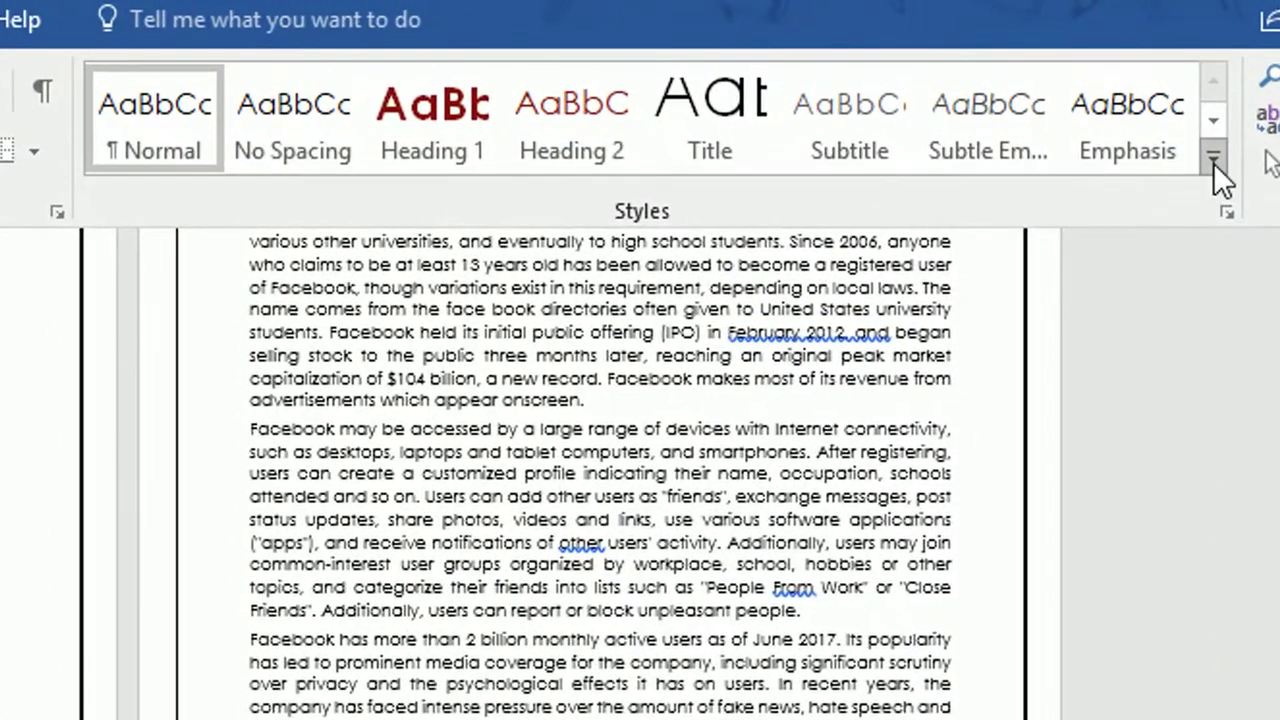
click(1213, 162)
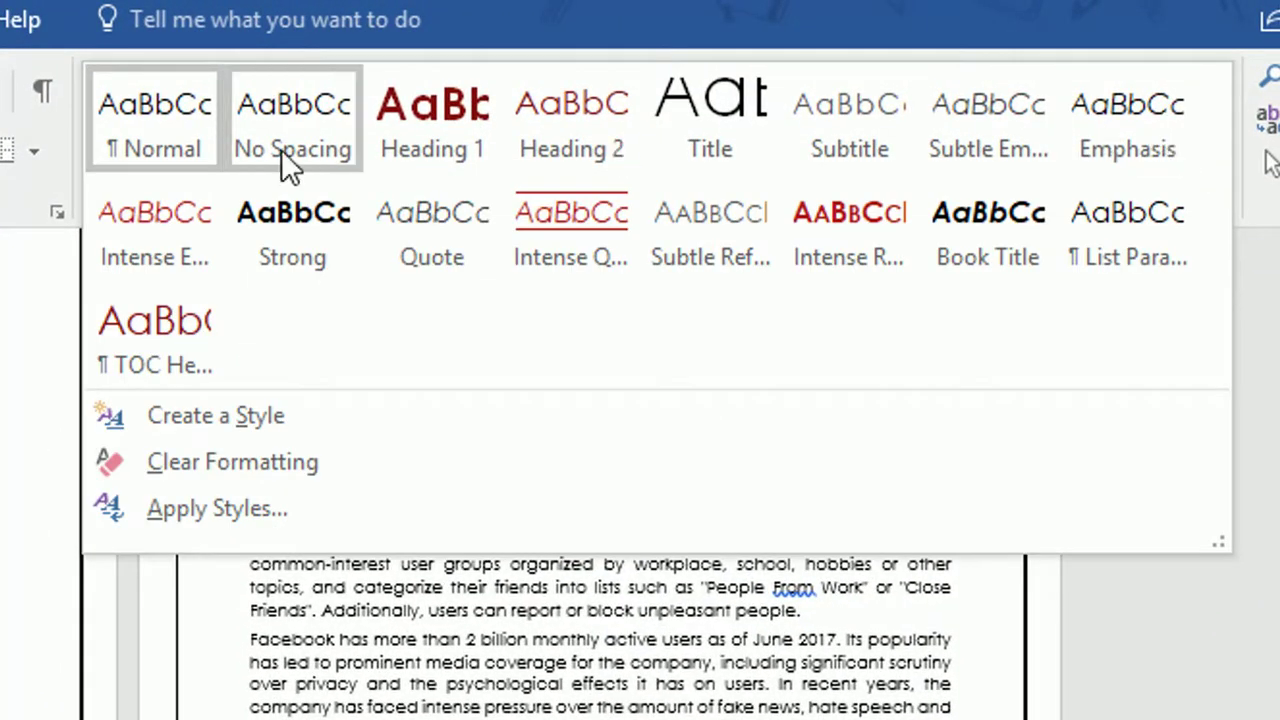
click(12, 507)
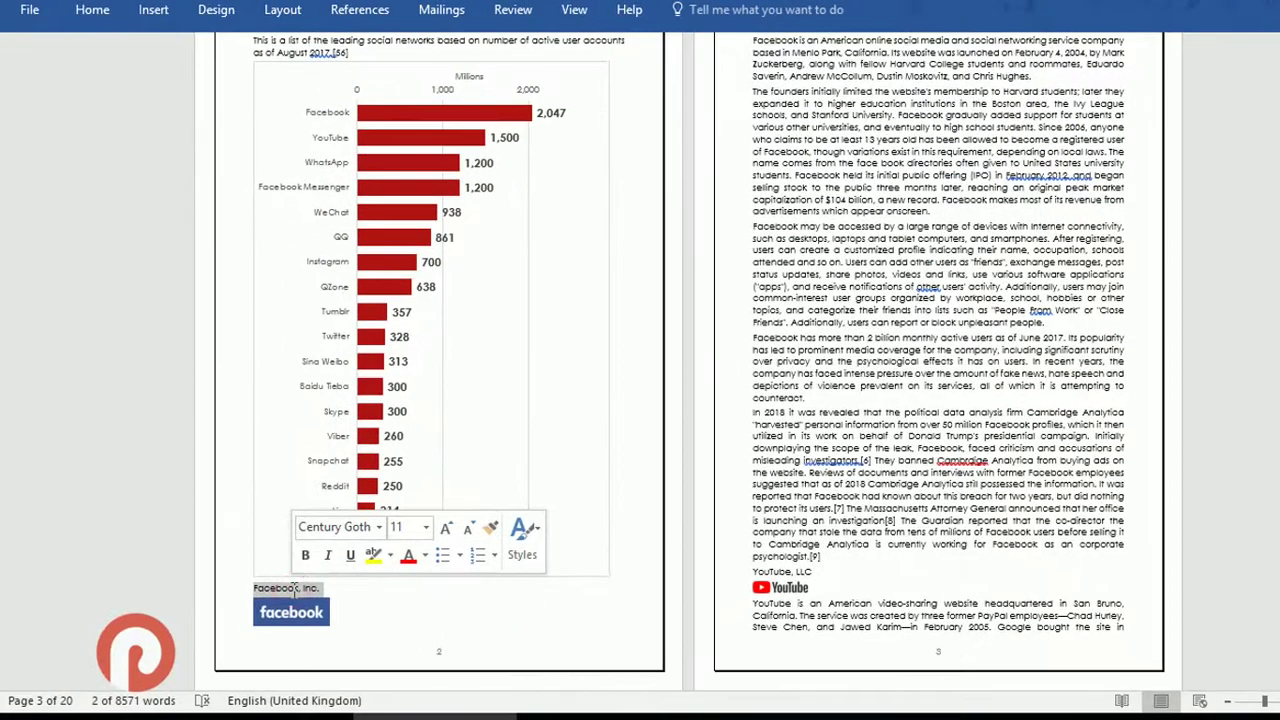
Color the 'Facebook, Inc.' line orange.
click(92, 14)
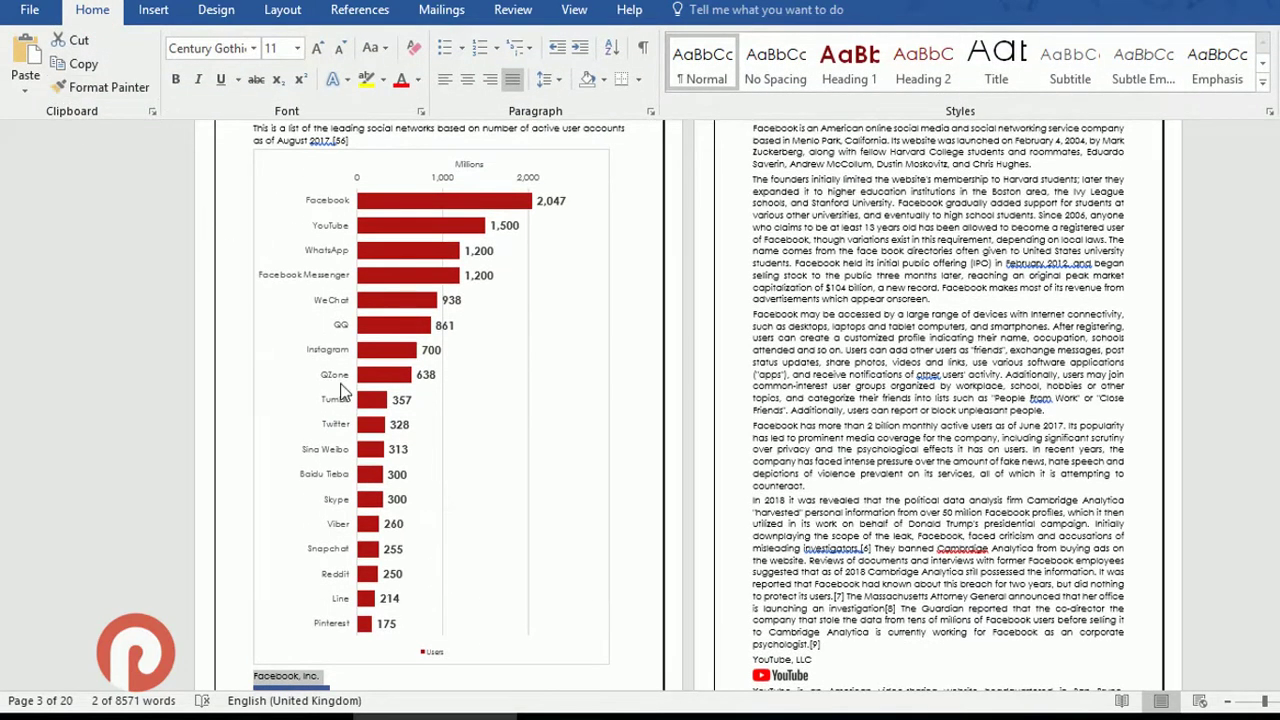
scroll(335, 414, down, 3)
ctrl+scroll(262, 560, up, 4)
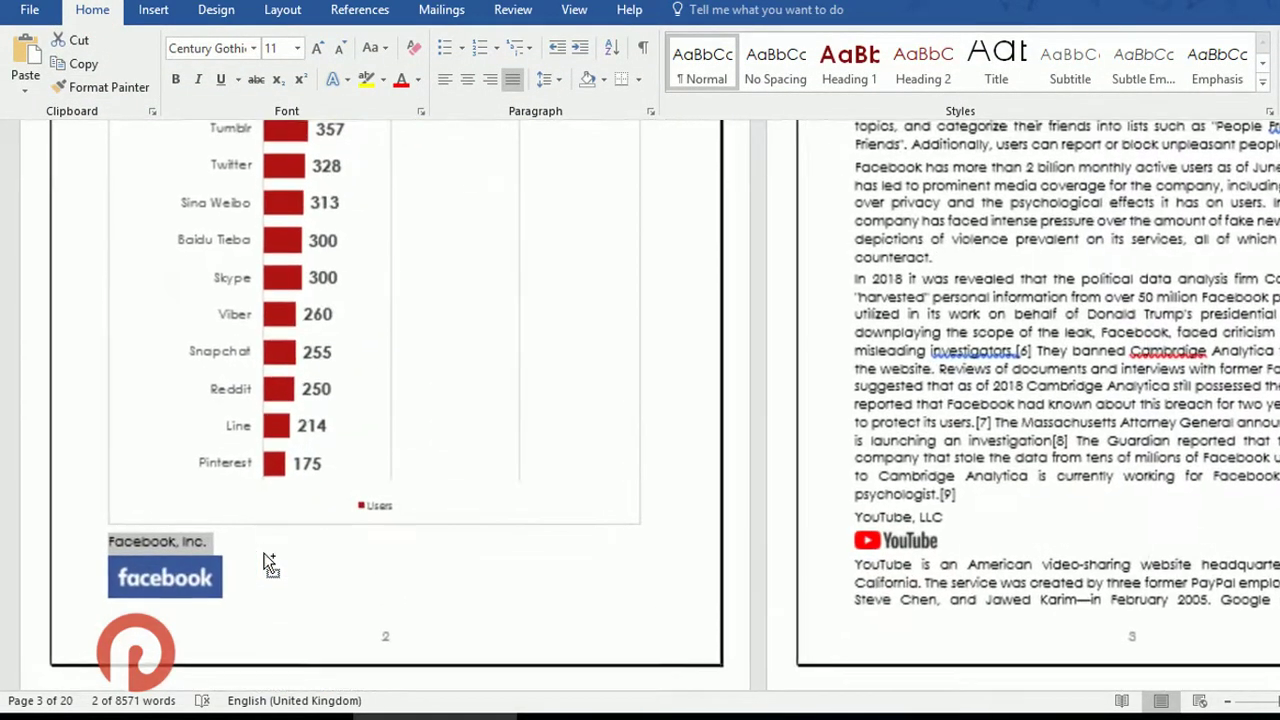
click(418, 80)
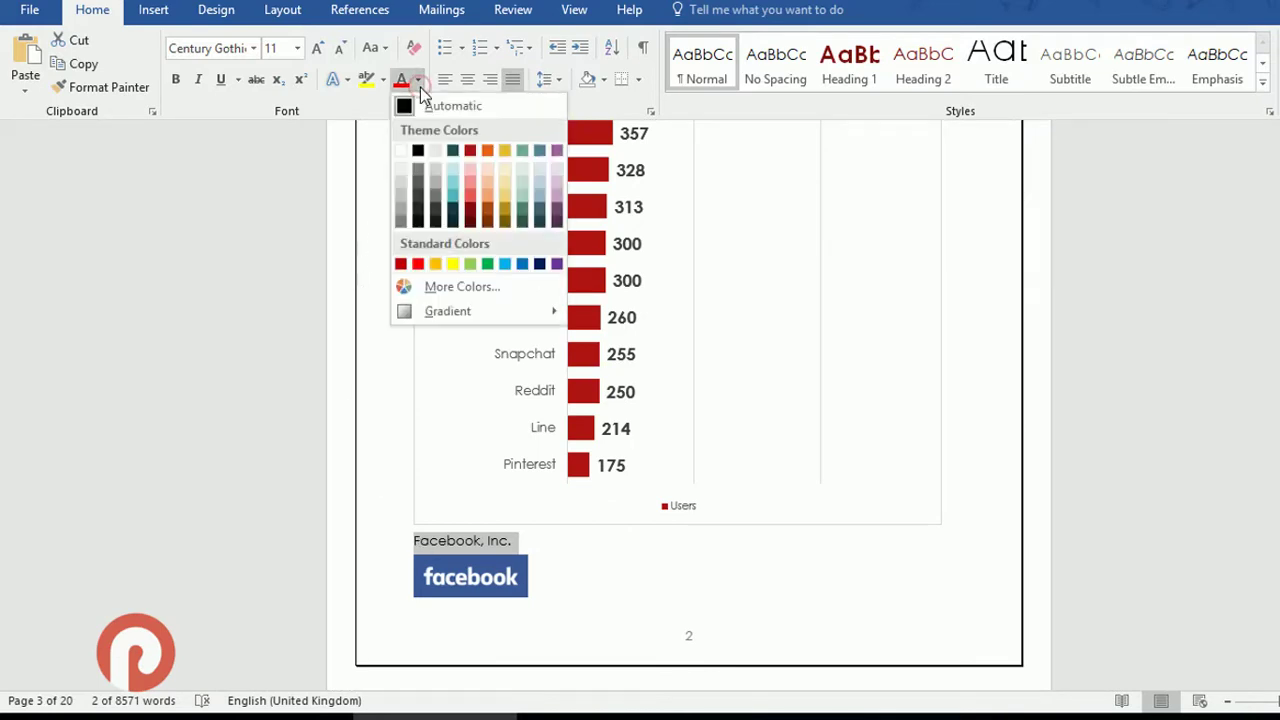
click(487, 152)
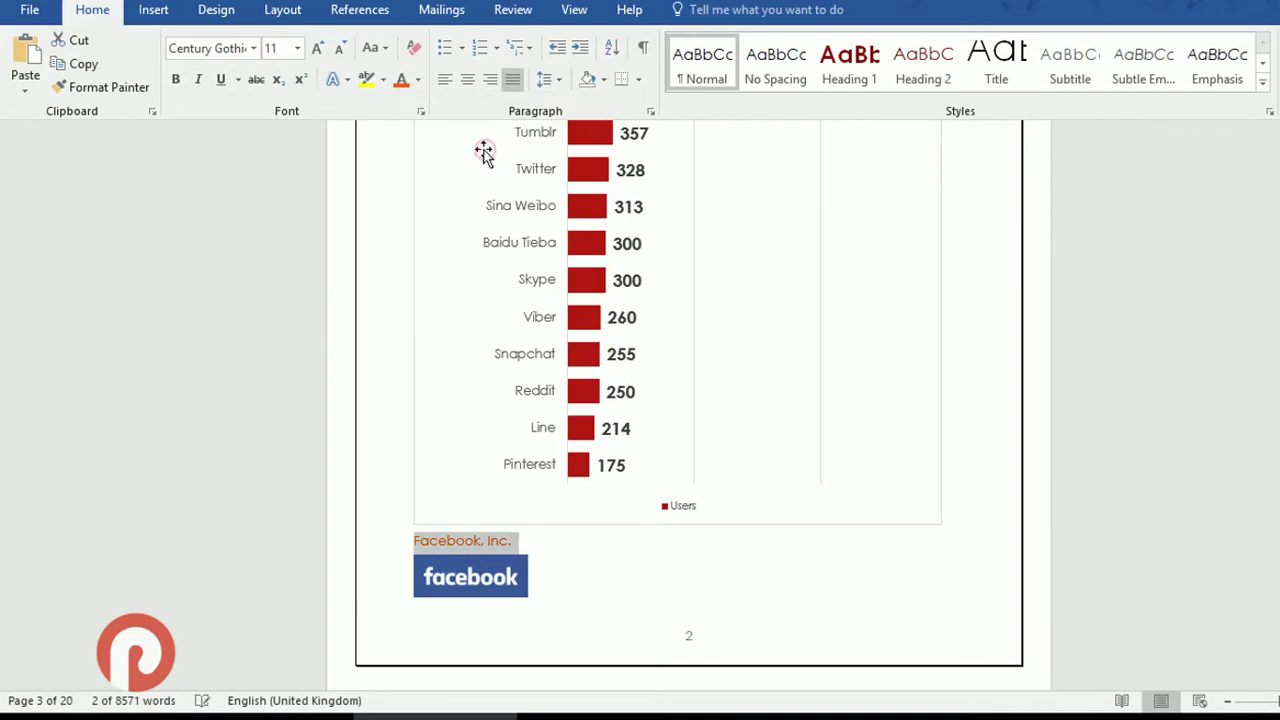
Grow 'Facebook, Inc.' to 22 pt and make it bold, with underline tried then removed.
click(317, 48)
click(317, 48)
click(317, 48)
click(317, 48)
click(317, 48)
click(317, 48)
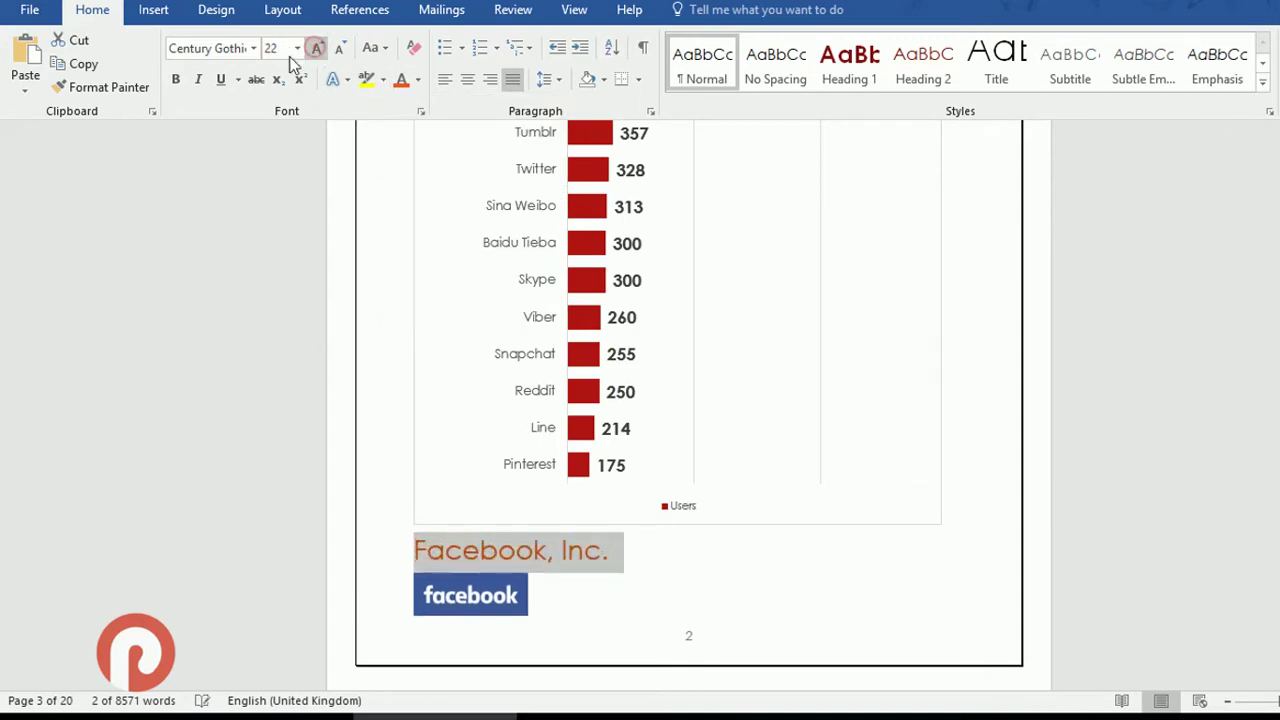
click(175, 80)
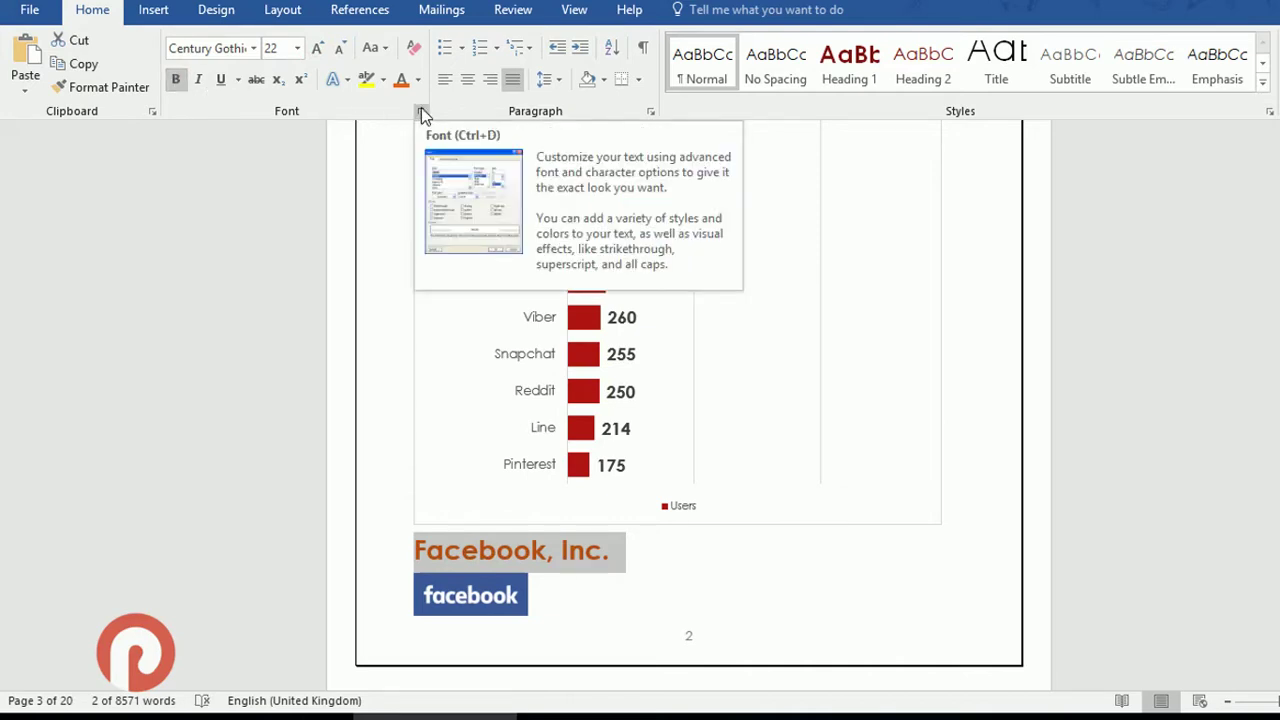
click(222, 80)
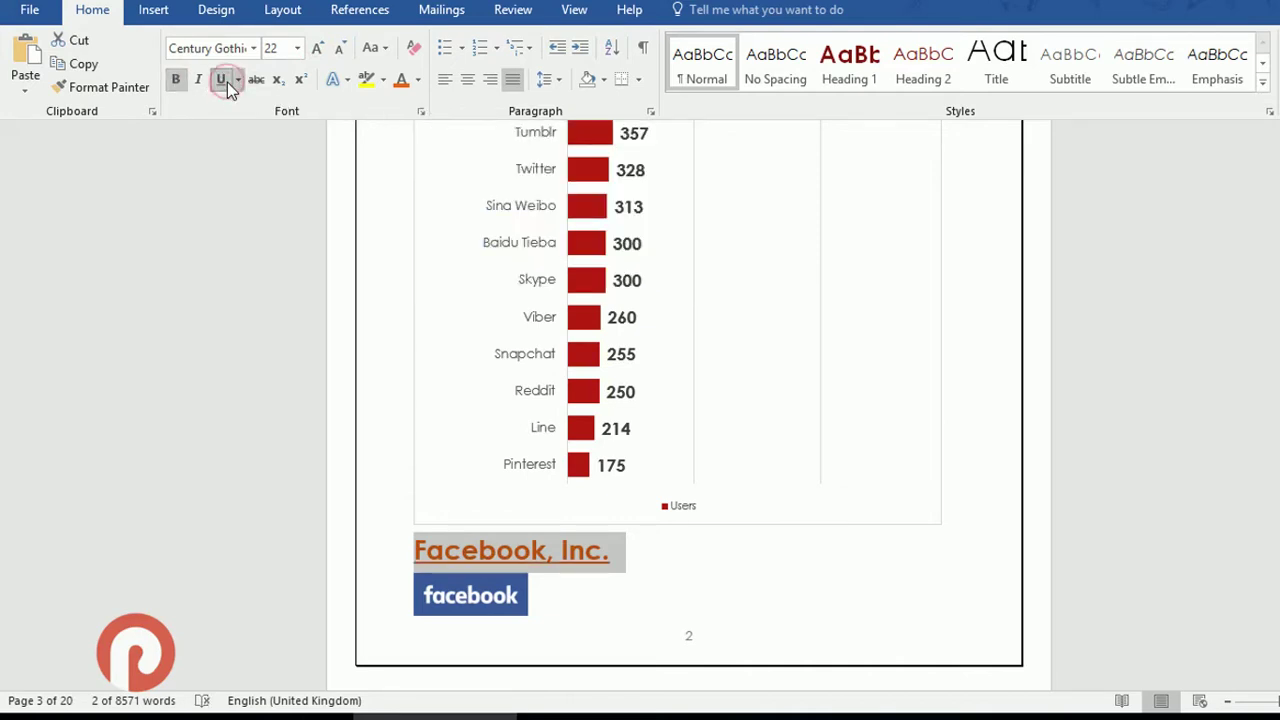
click(227, 82)
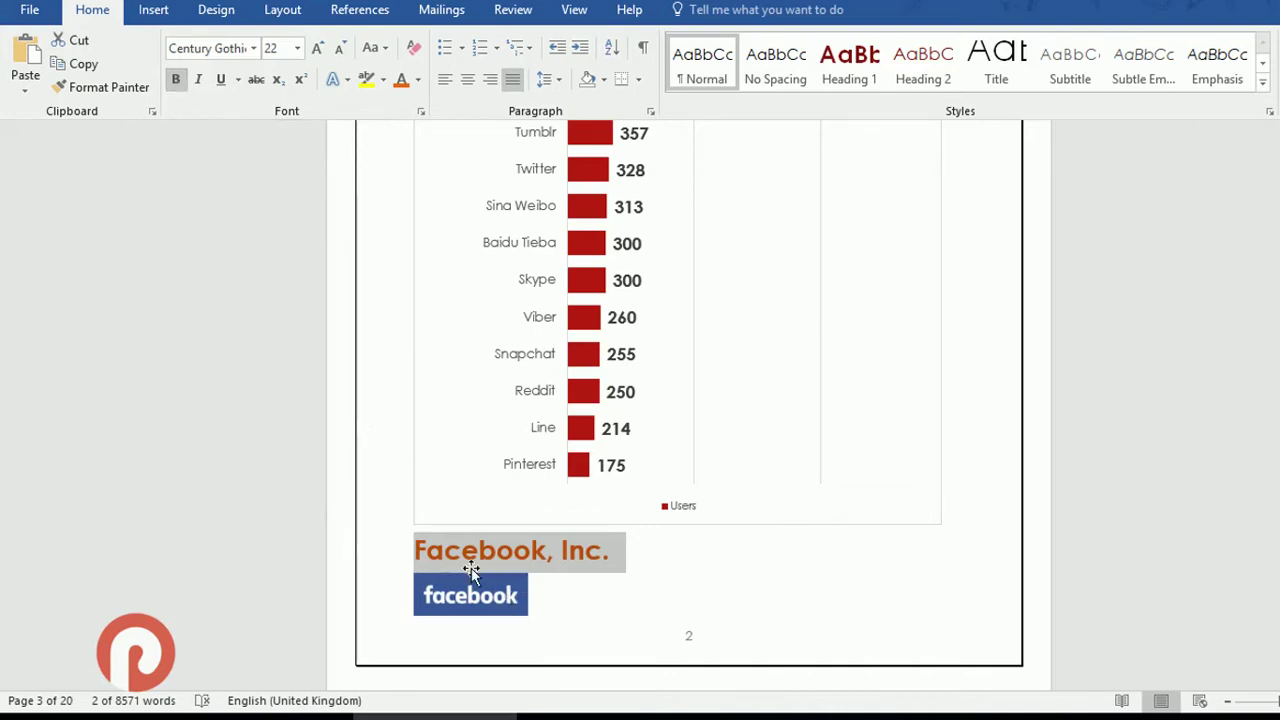
Create a style named PrabasMSOfficeHeading1 from the Facebook, Inc. heading's formatting.
click(1262, 91)
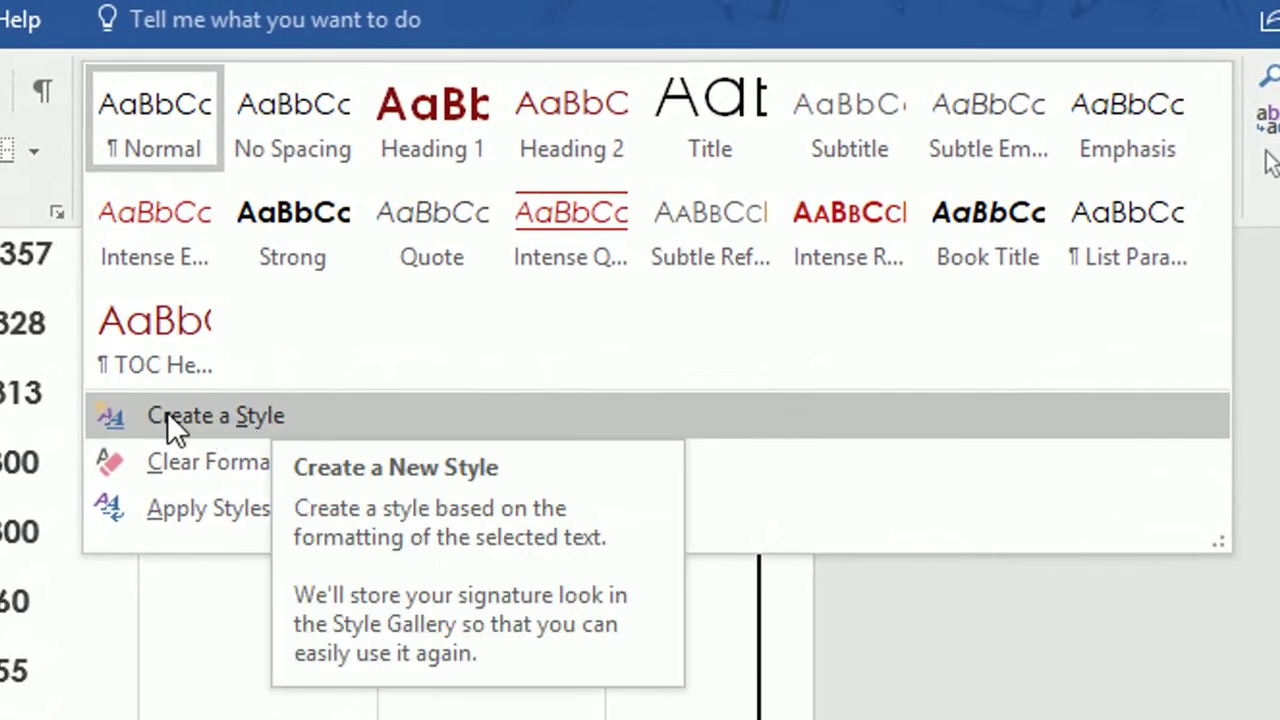
click(219, 415)
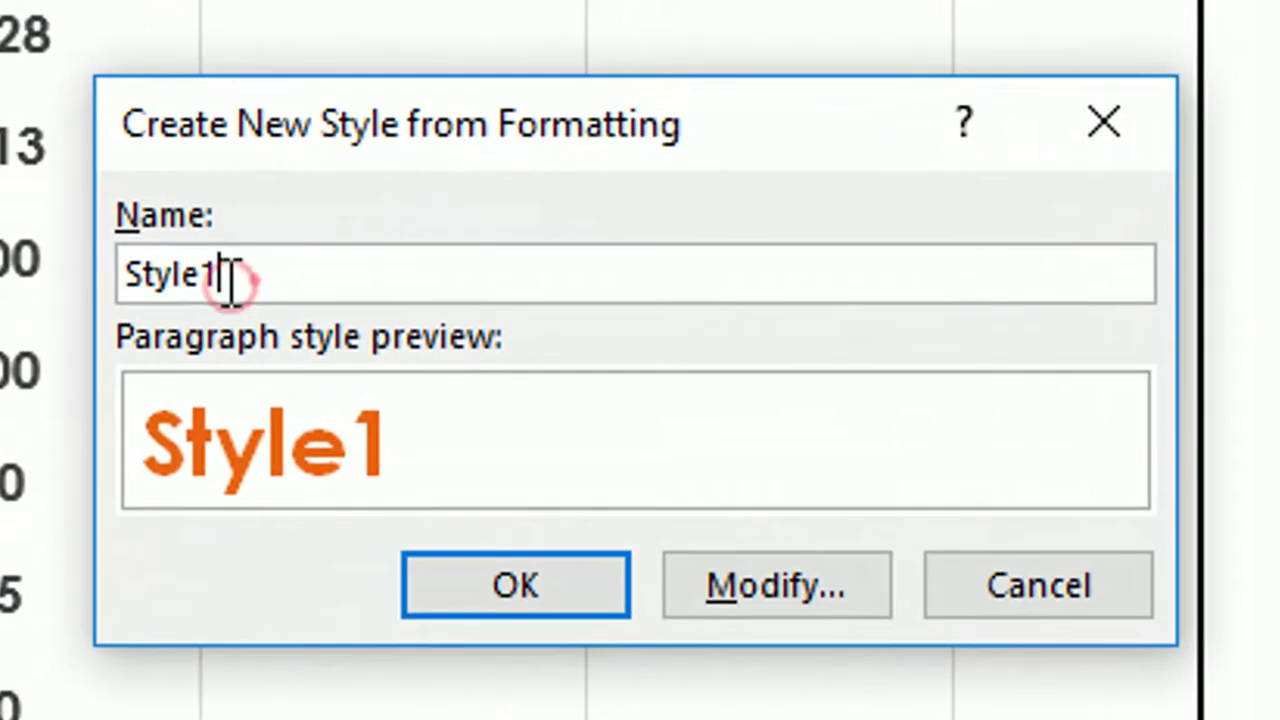
double_click(443, 263)
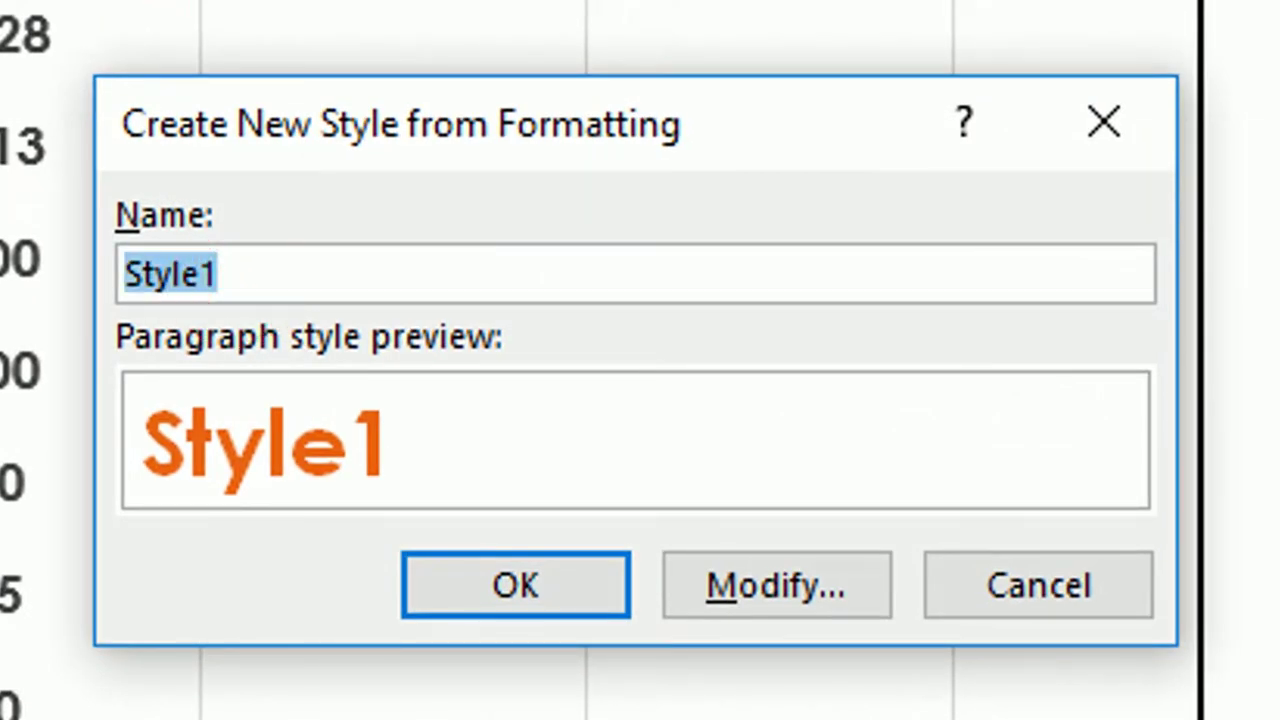
text(Prabas)
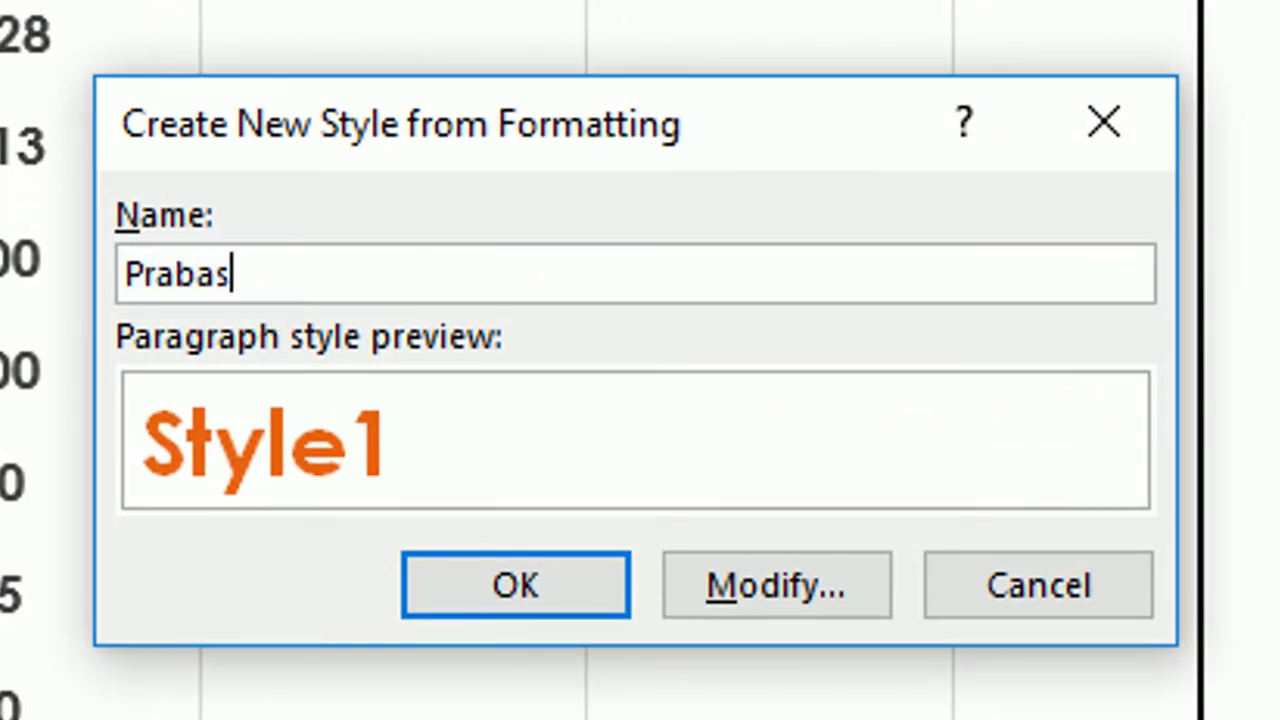
text(MSOffice)
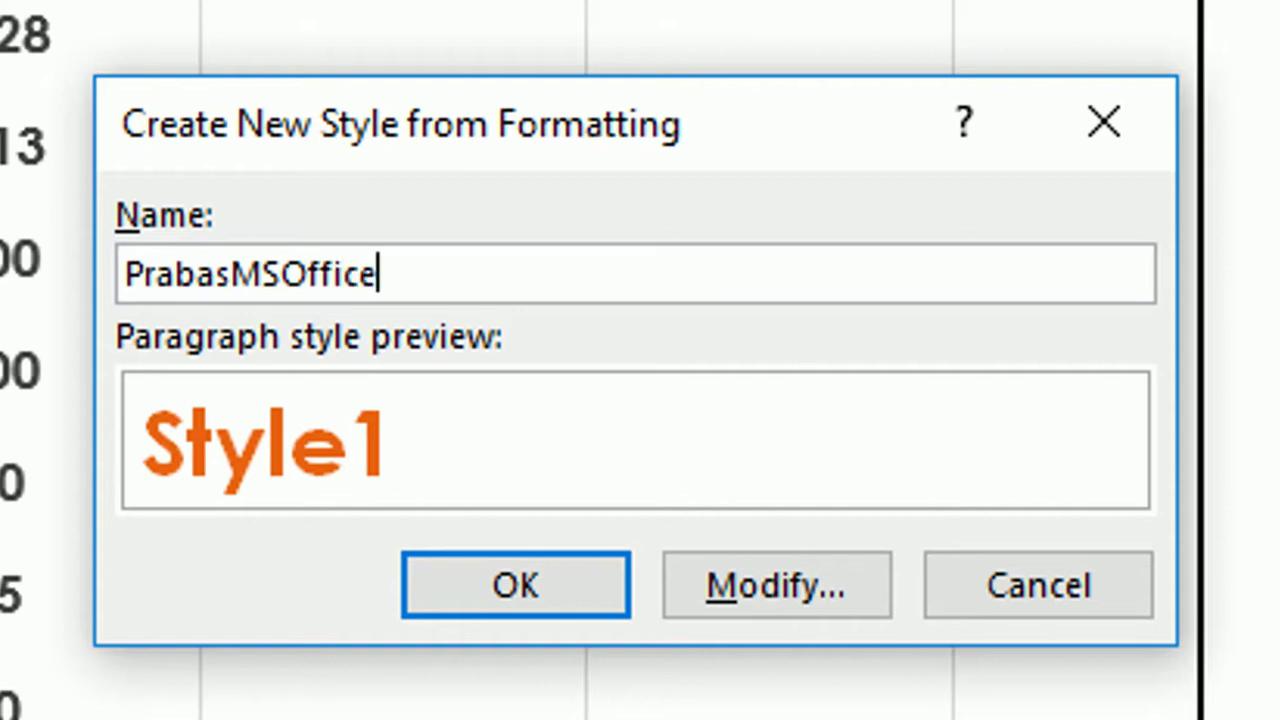
text(Headin)
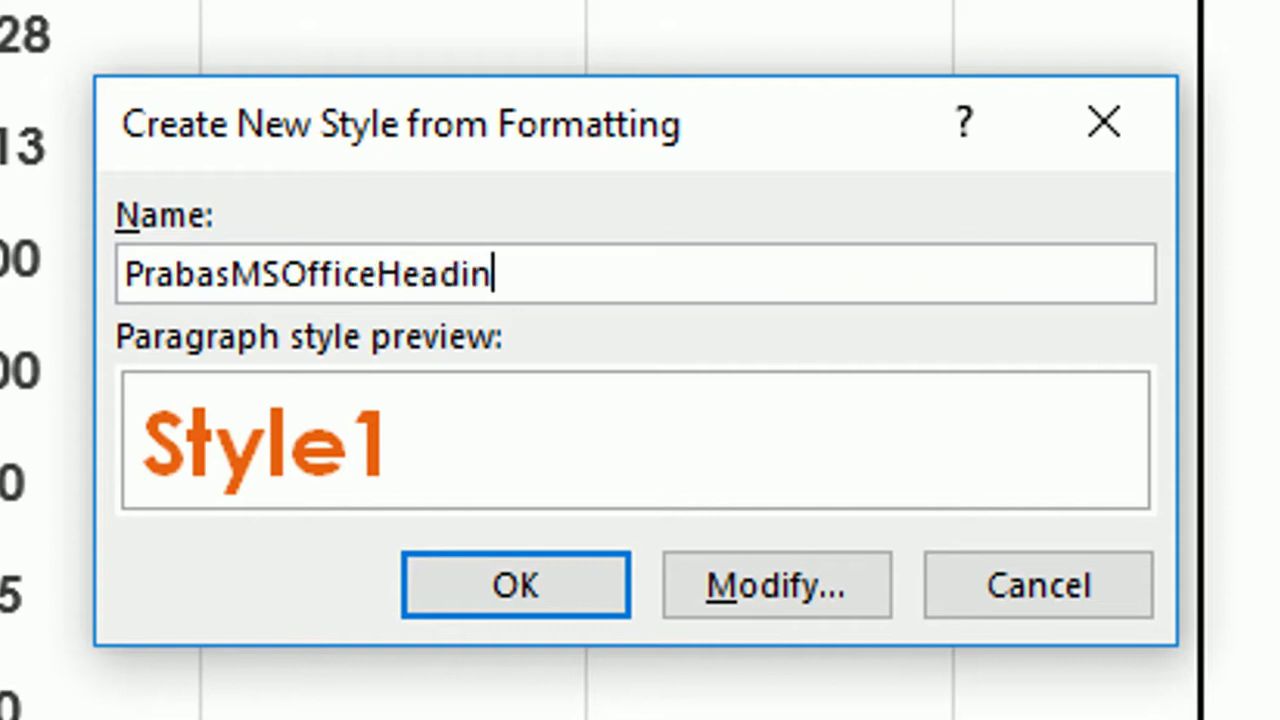
text(g1)
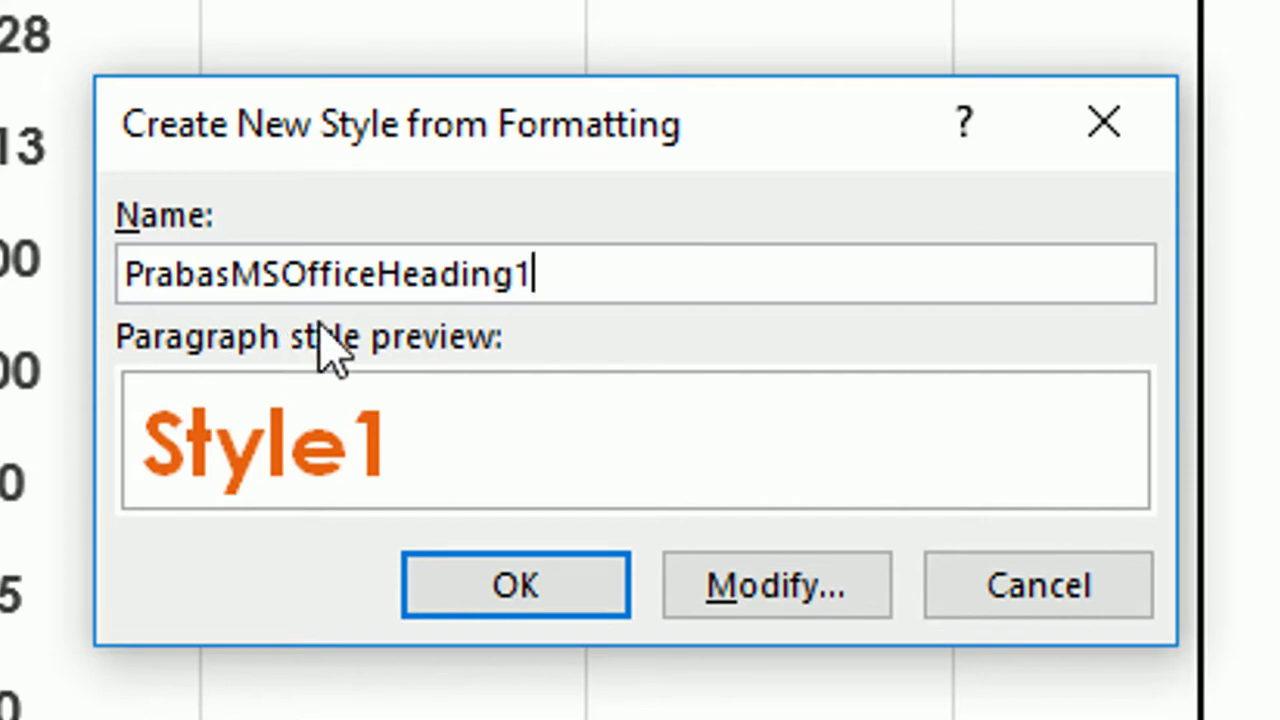
drag(588, 290, 80, 280)
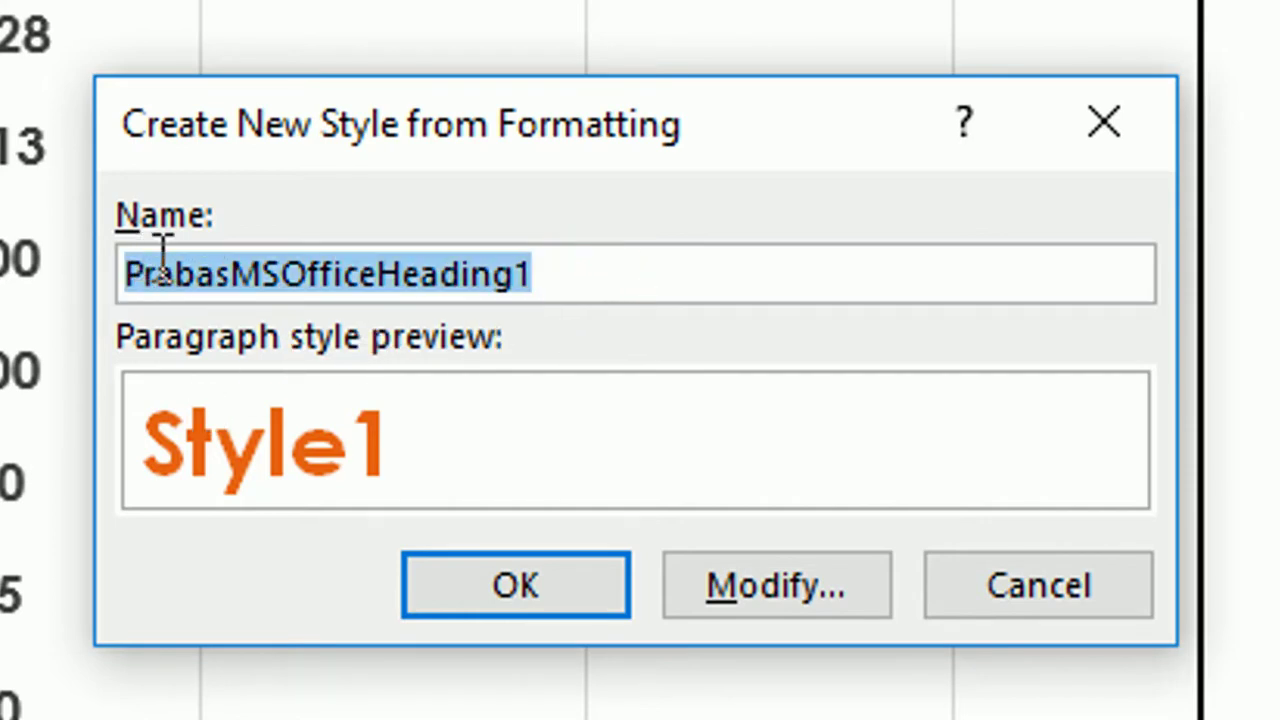
drag(594, 274, 106, 286)
mouse_move(569, 274)
mouse_down()
mouse_move(320, 277)
mouse_move(100, 306)
mouse_up()
click(540, 598)
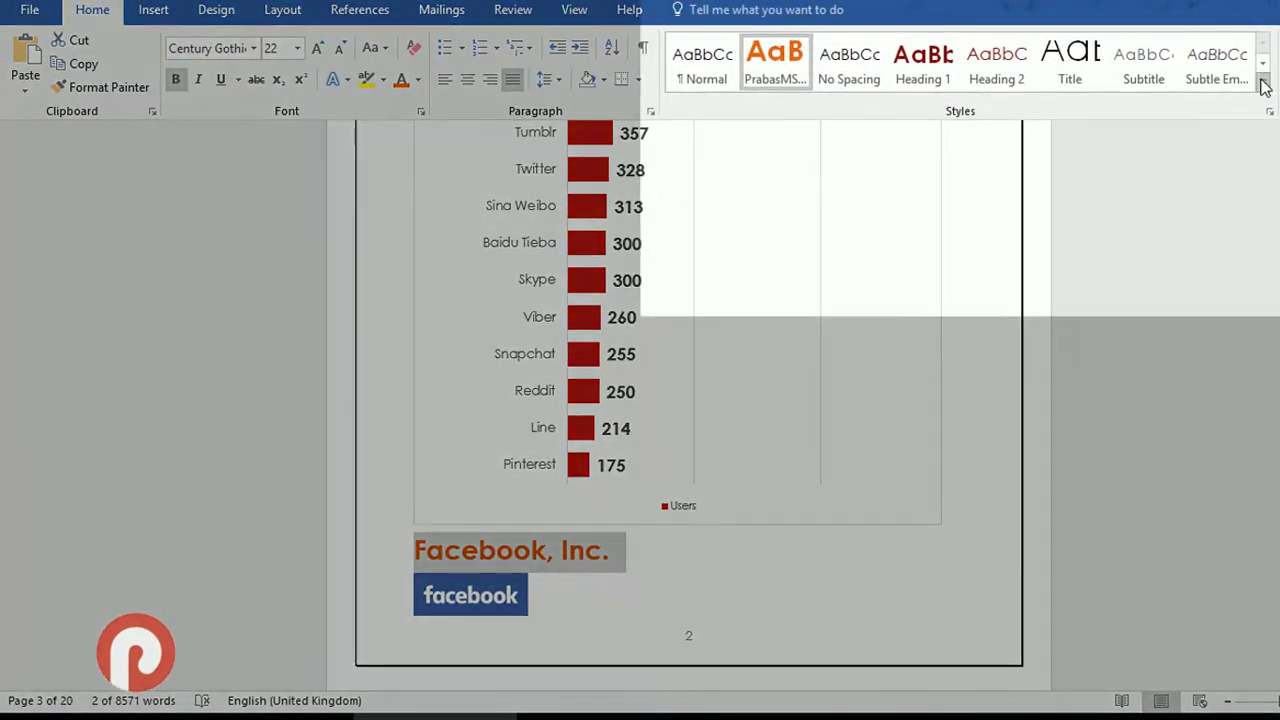
Apply the PrabasMSOfficeHeading1 style to the Facebook, Inc. and YouTube, LLC headings.
click(1263, 62)
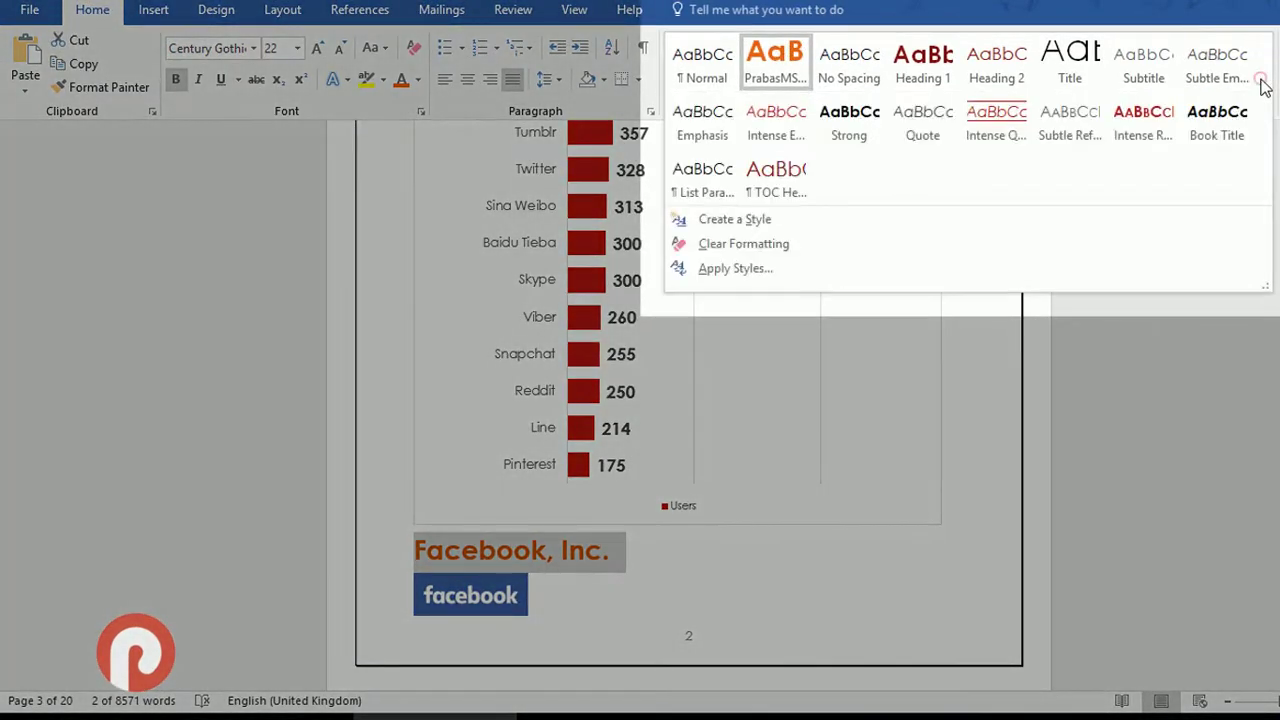
click(770, 62)
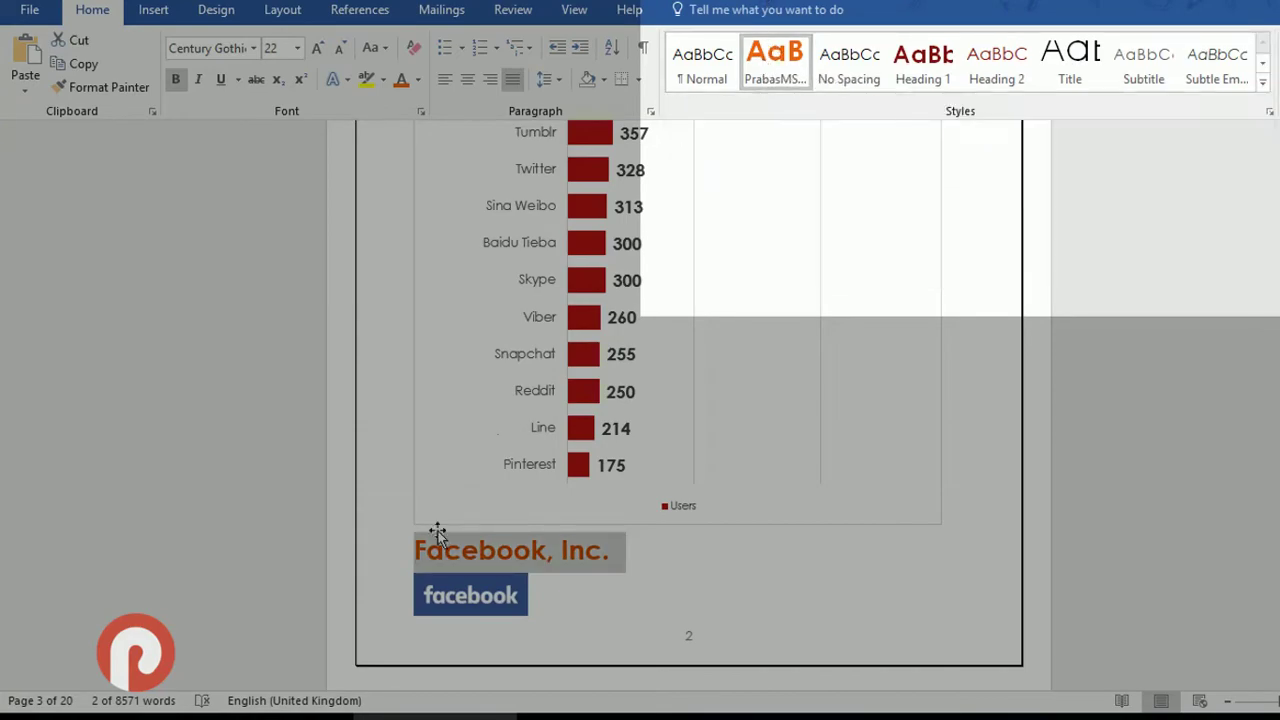
scroll(437, 545, down, 3)
scroll(437, 545, down, 3)
scroll(436, 540, down, 5)
scroll(434, 530, down, 3)
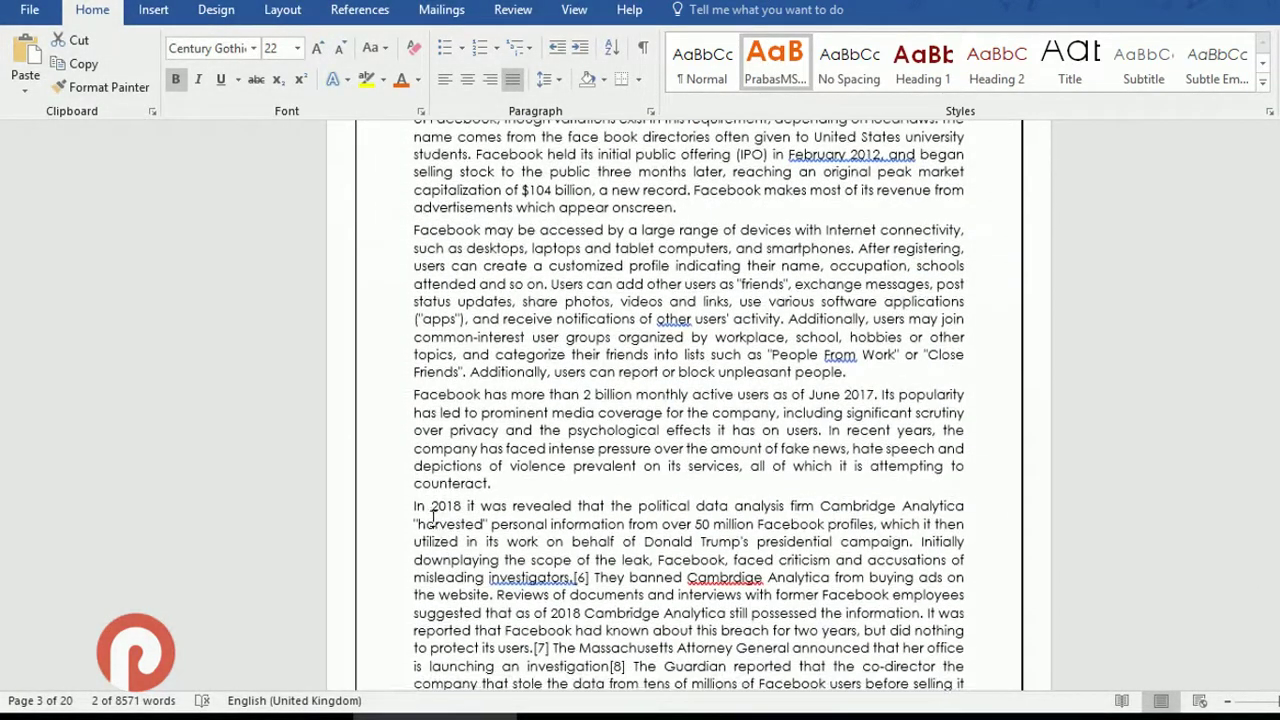
scroll(432, 520, down, 5)
scroll(433, 515, down, 1)
triple_click(436, 449)
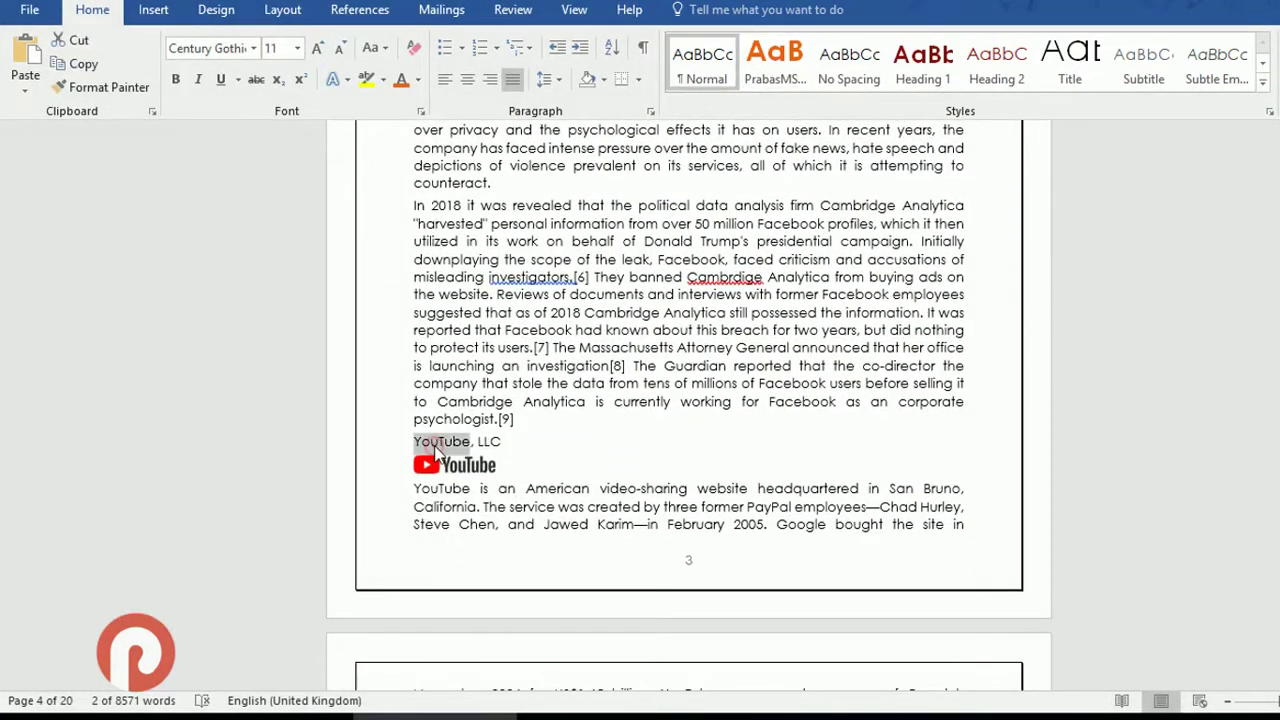
click(770, 85)
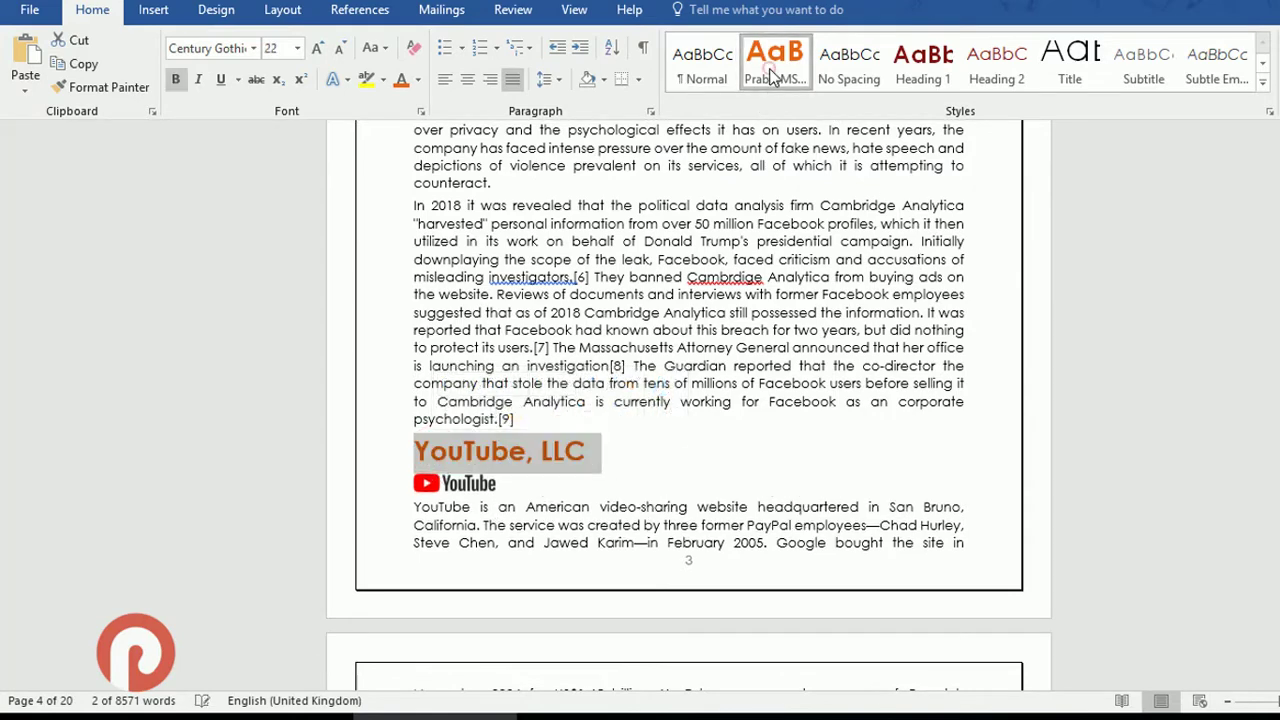
Apply the custom orange heading style to the WhatsApp Messenger line.
scroll(523, 495, up, 4)
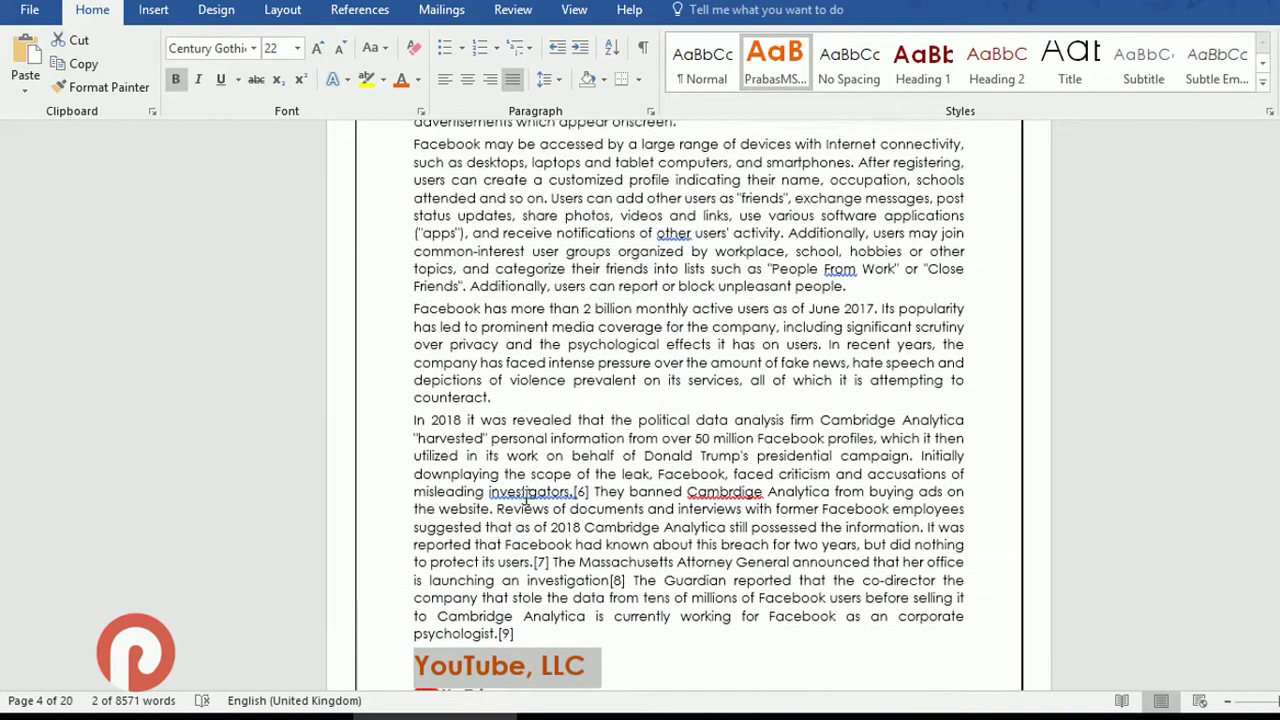
scroll(523, 495, up, 5)
scroll(523, 490, up, 4)
scroll(524, 481, up, 2)
scroll(525, 481, up, 2)
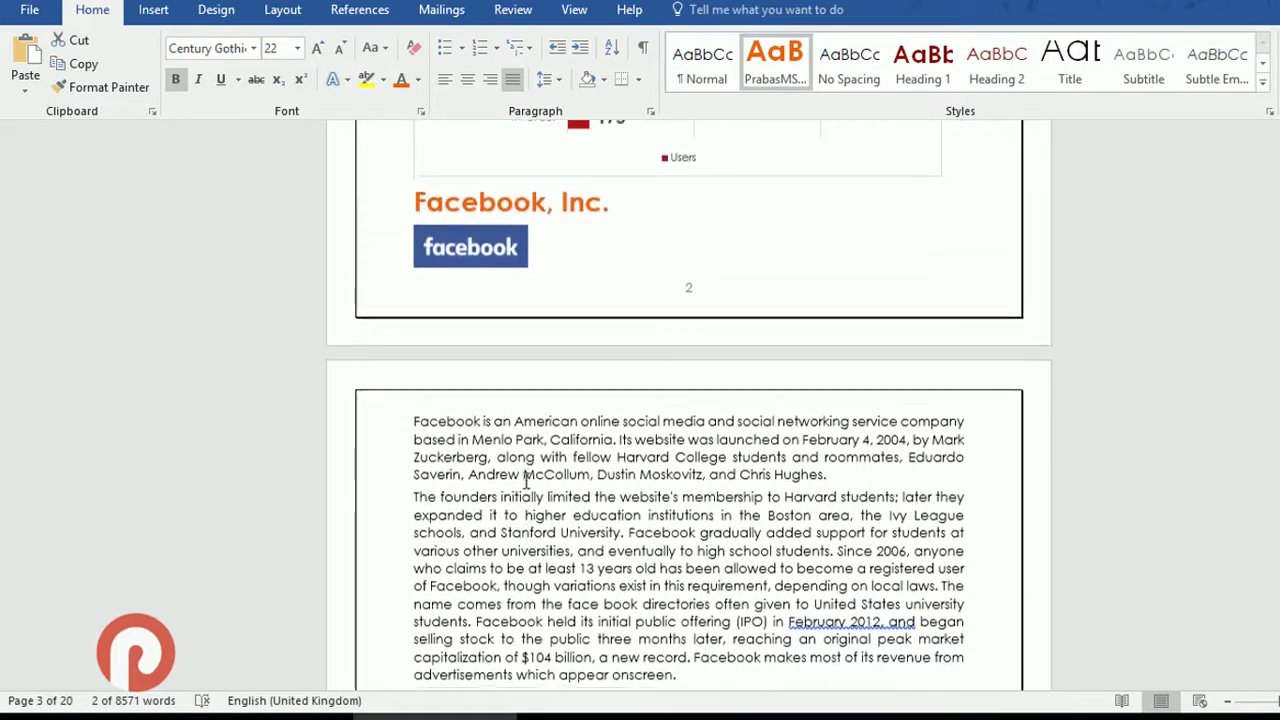
scroll(526, 481, up, 1)
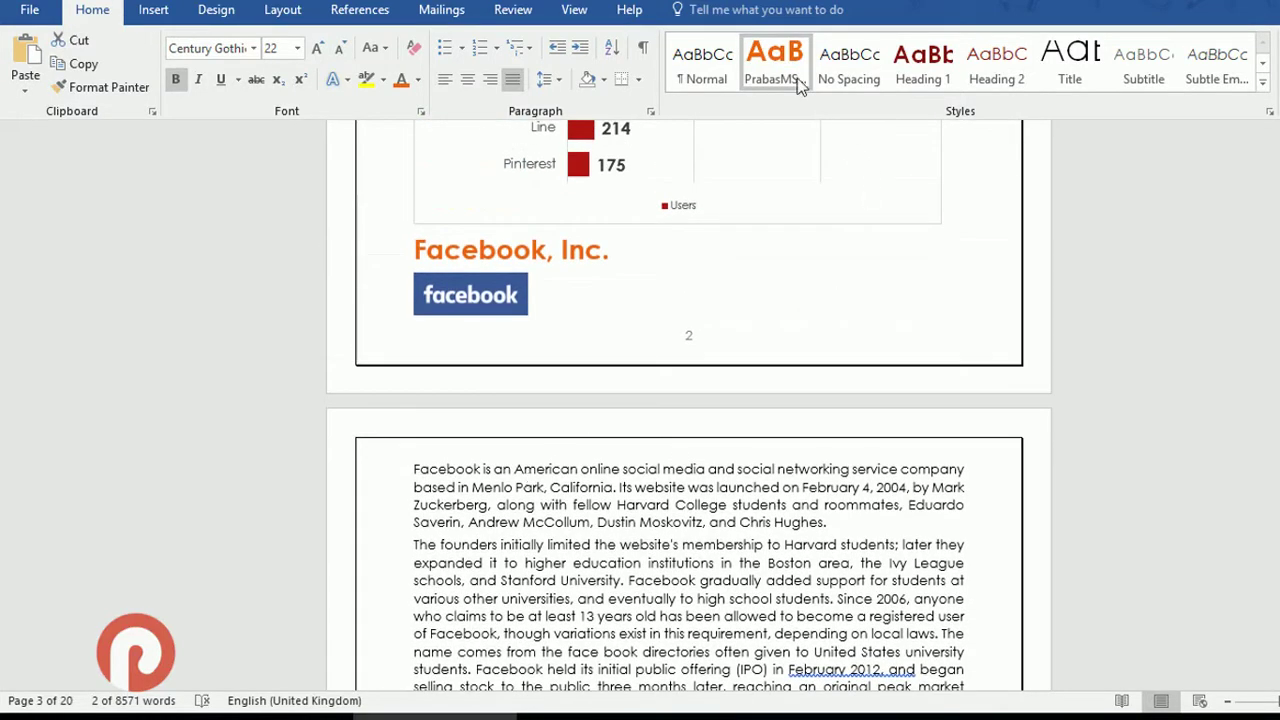
scroll(551, 290, down, 3)
scroll(548, 330, down, 4)
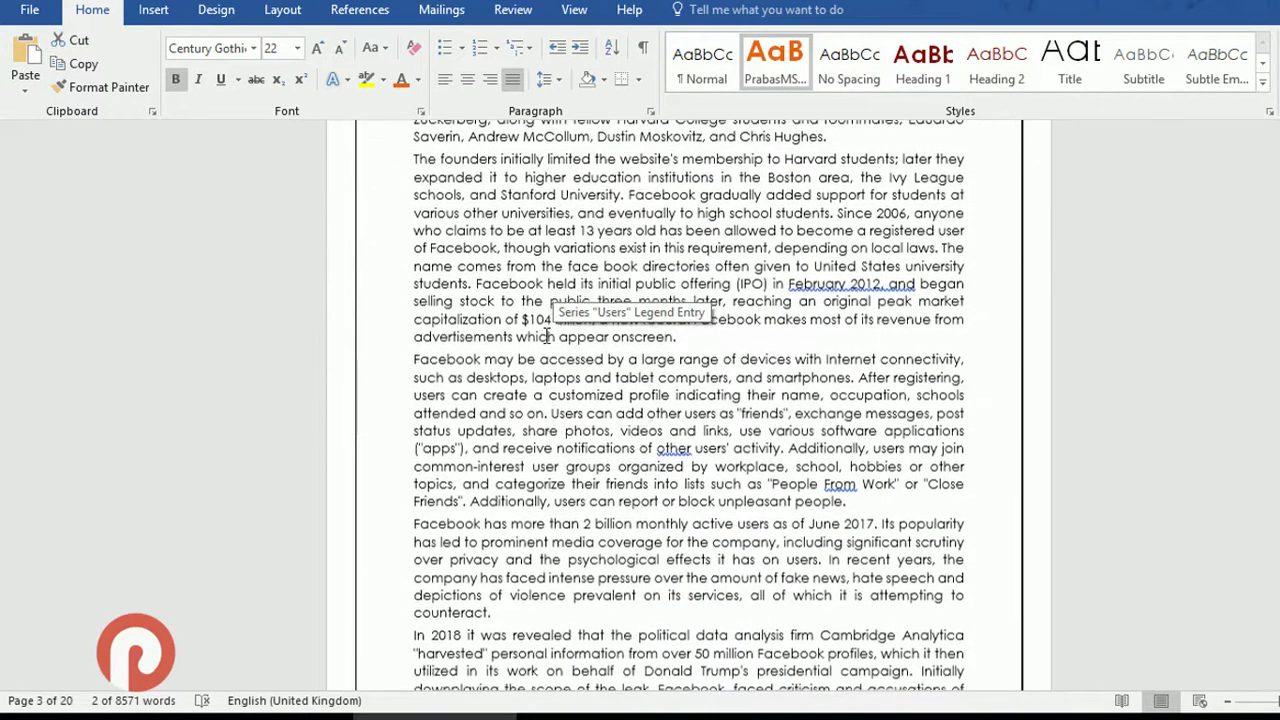
scroll(547, 336, down, 2)
scroll(547, 336, down, 4)
scroll(547, 336, down, 5)
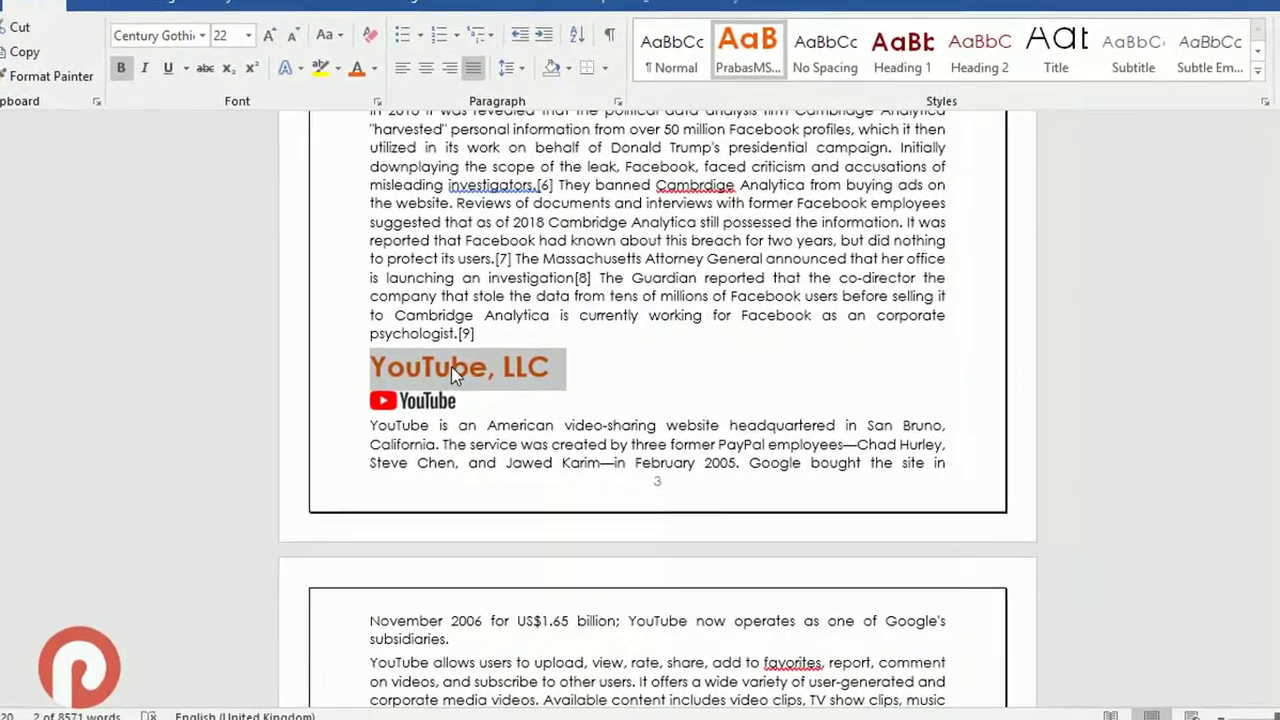
scroll(403, 445, down, 3)
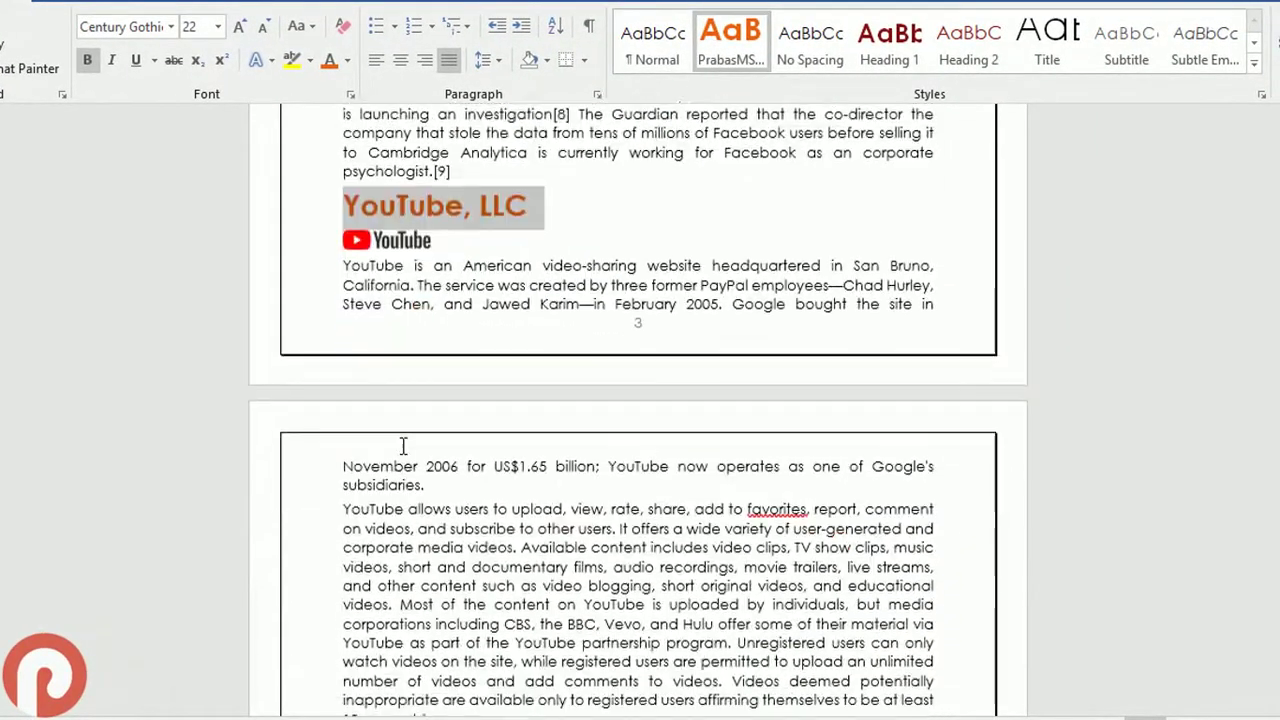
scroll(403, 445, down, 2)
scroll(410, 400, down, 5)
scroll(420, 340, down, 7)
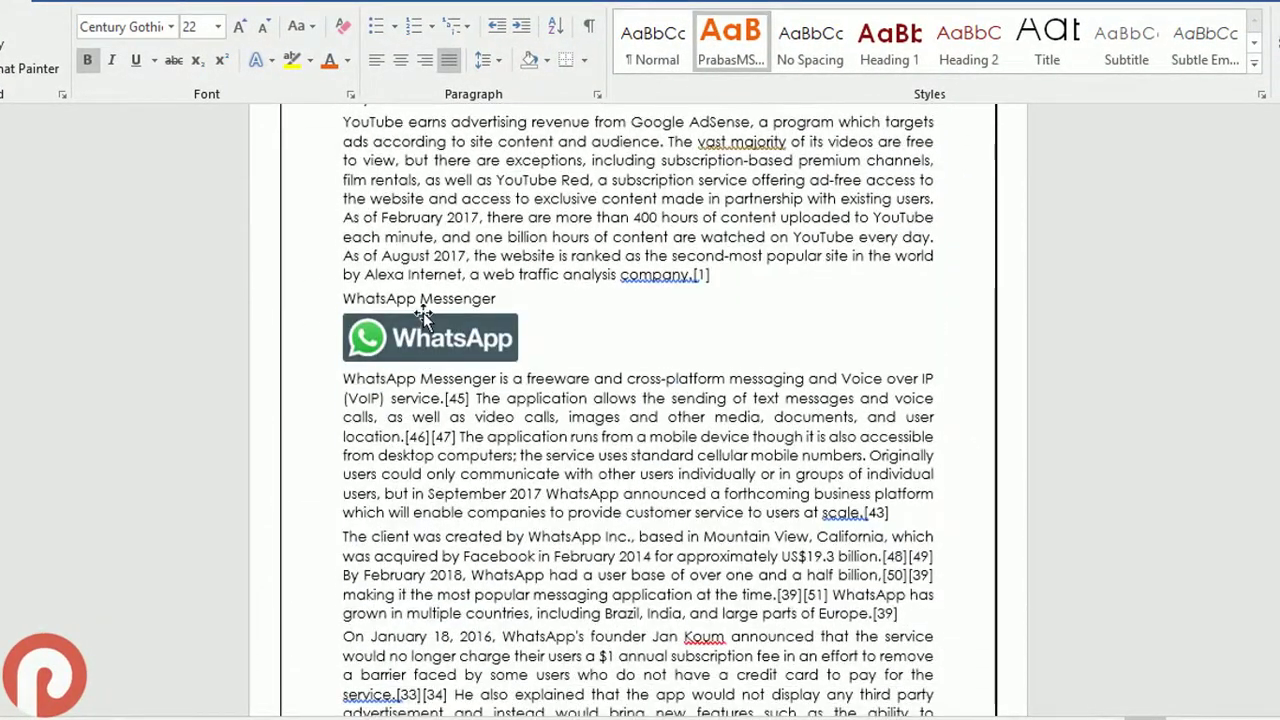
triple_click(423, 291)
click(724, 36)
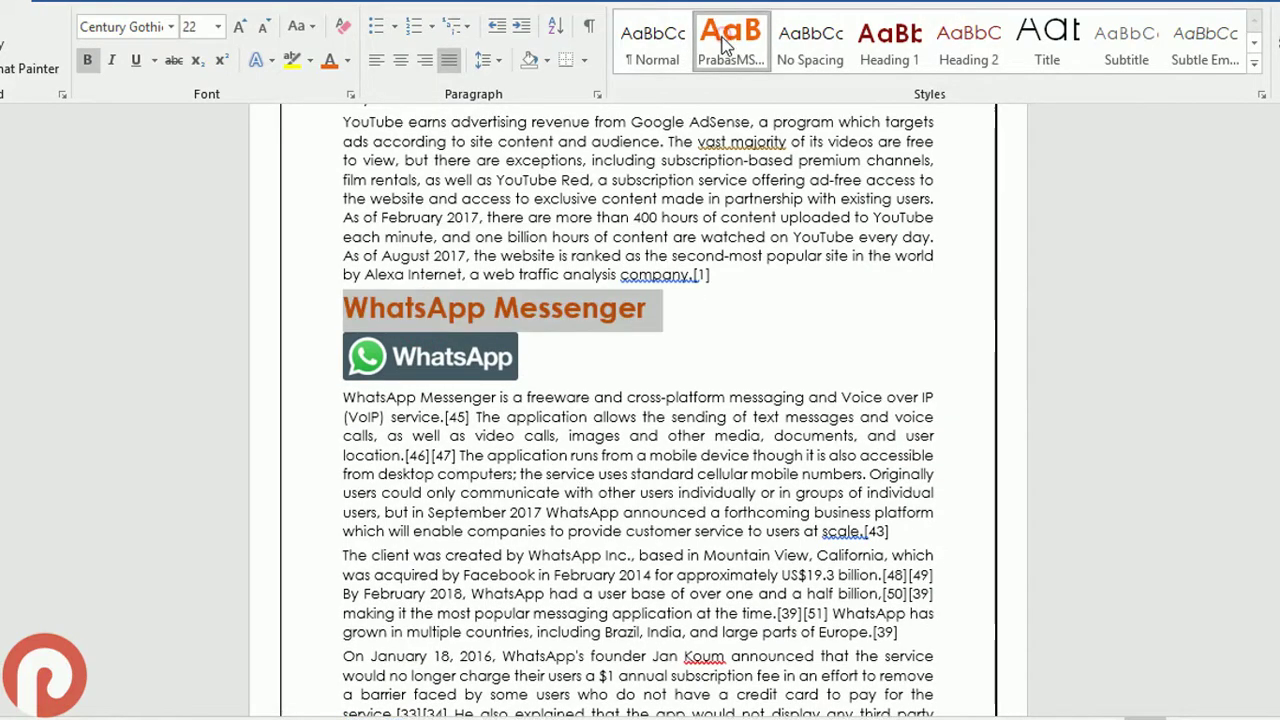
Make the Facebook Messenger and WeChat lines custom orange headings.
scroll(480, 410, down, 5)
scroll(440, 415, down, 3)
scroll(475, 412, down, 4)
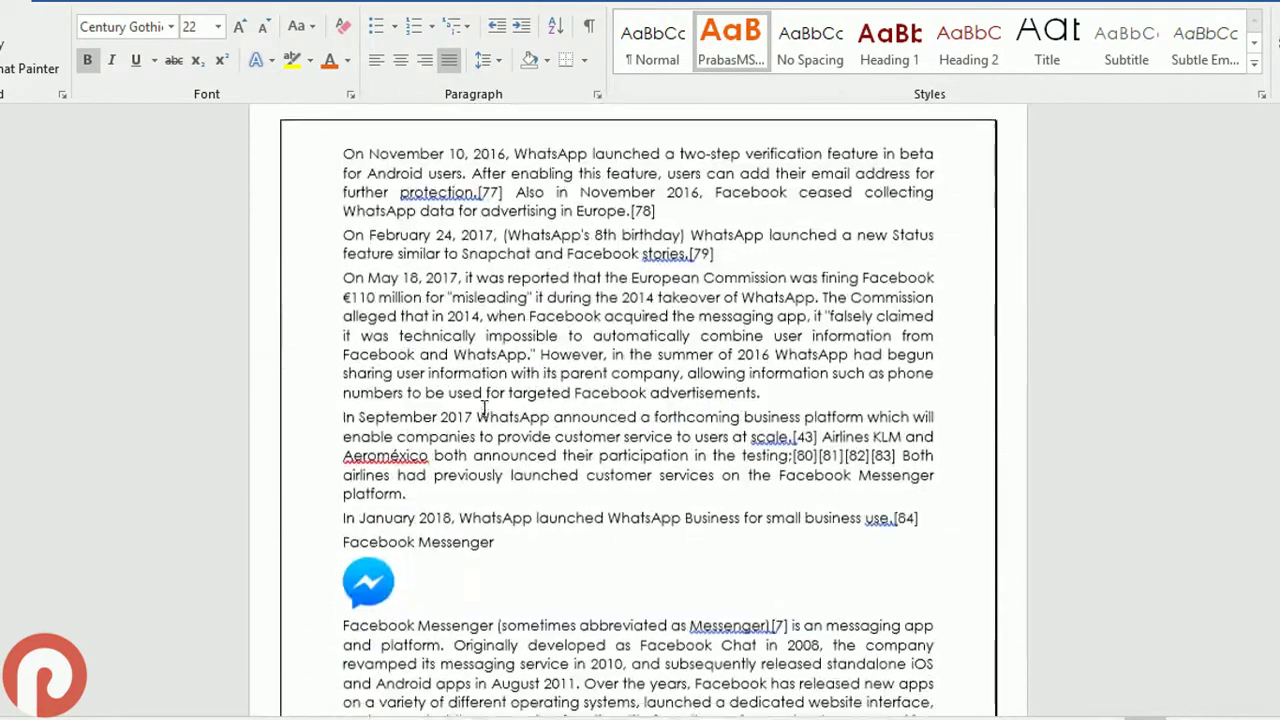
scroll(484, 410, down, 3)
triple_click(473, 334)
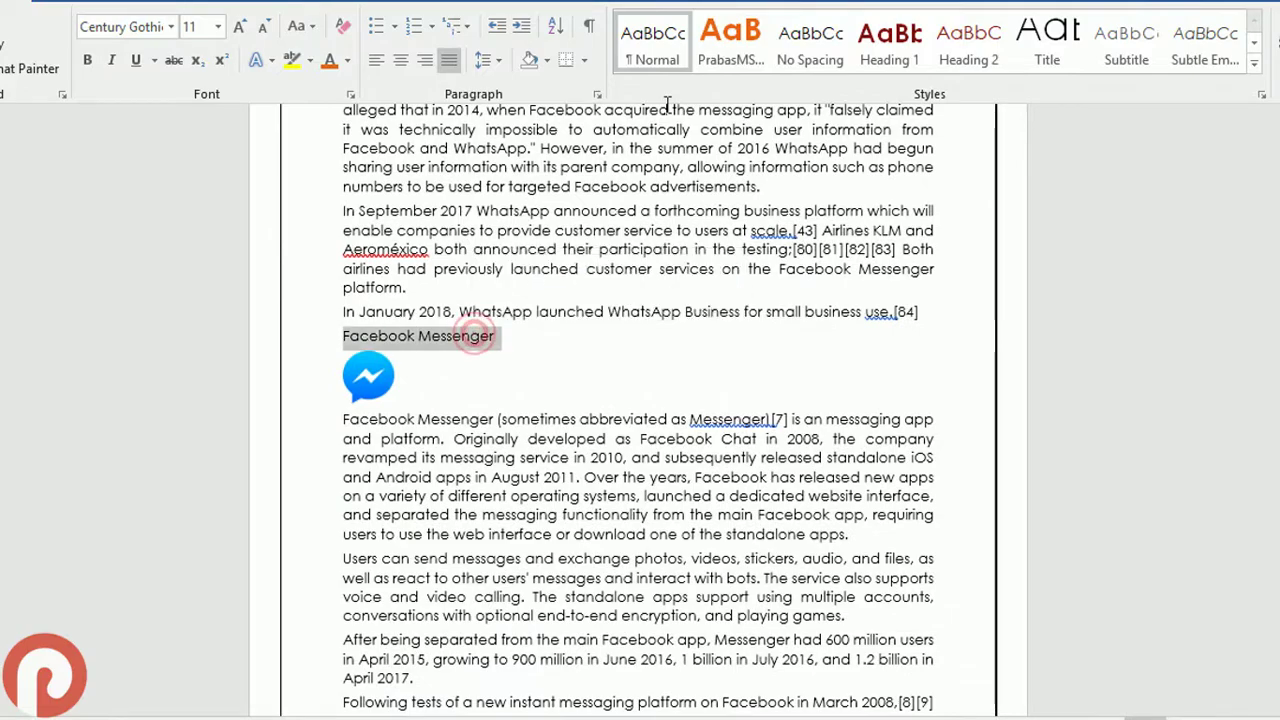
click(730, 36)
scroll(440, 410, down, 3)
scroll(467, 425, down, 3)
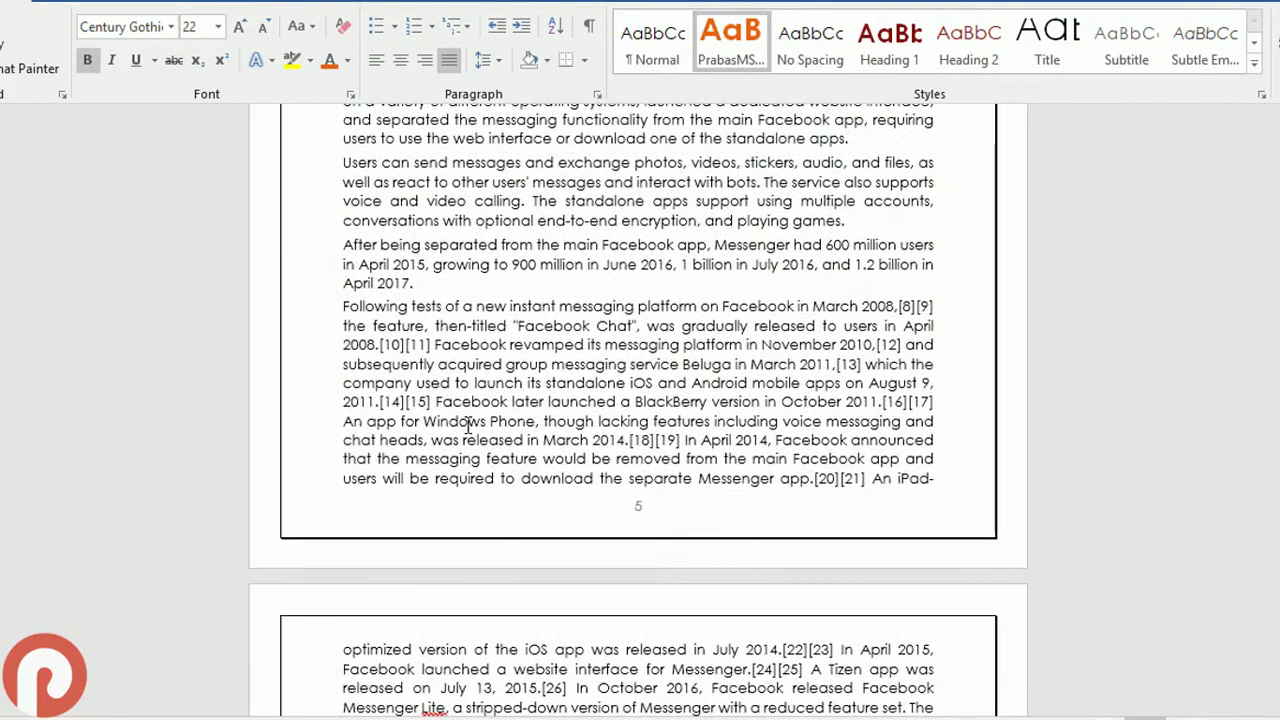
scroll(467, 425, down, 3)
scroll(455, 430, down, 5)
scroll(445, 435, down, 2)
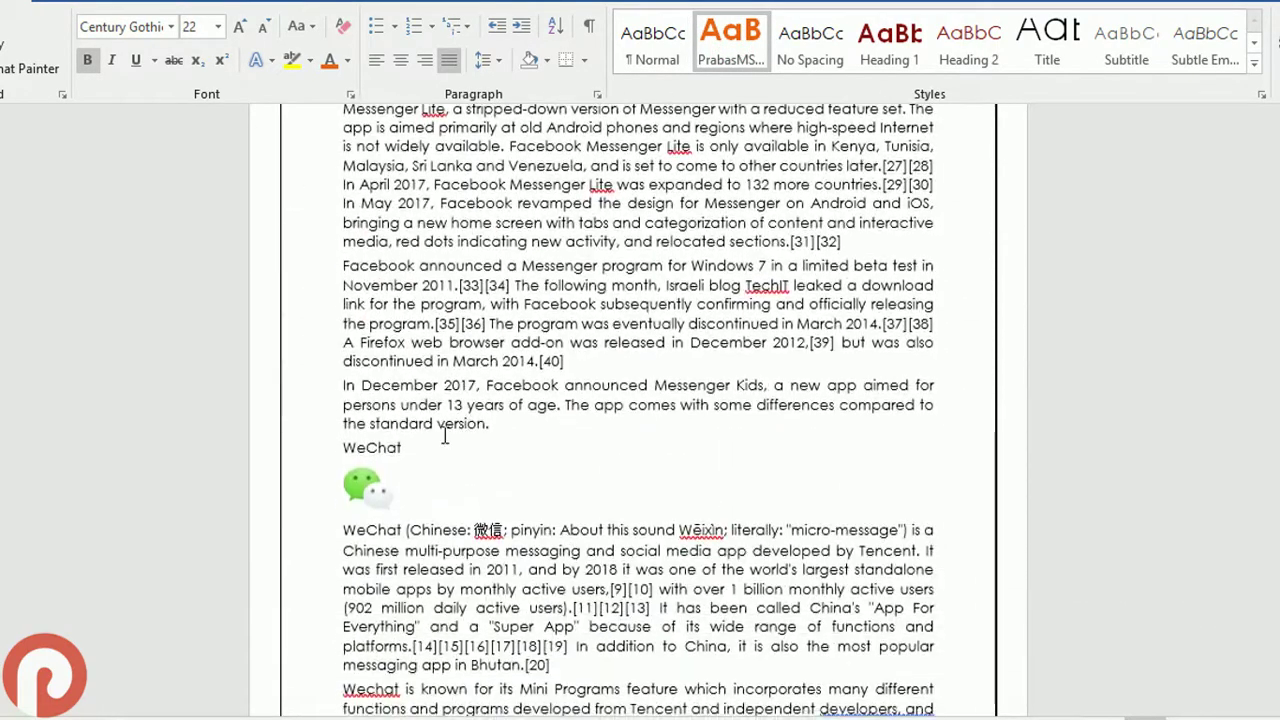
triple_click(388, 447)
click(730, 36)
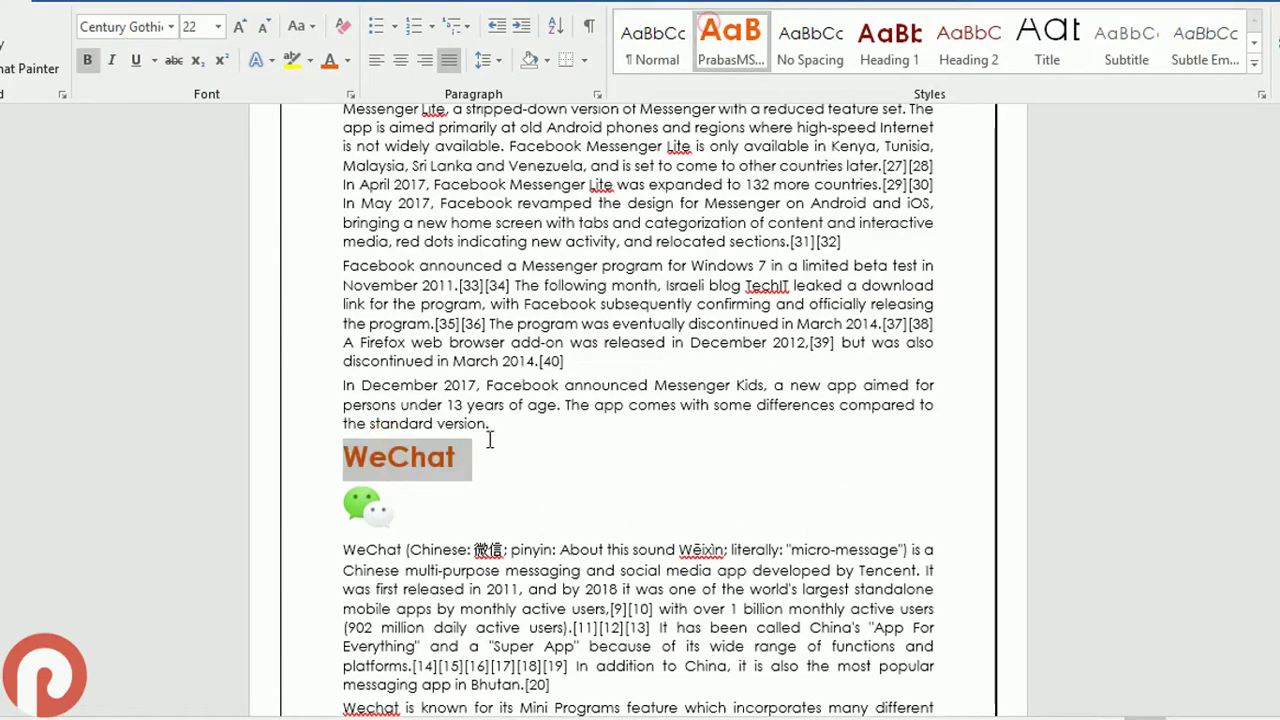
Make the Tencent QQ and Instagram lines custom orange headings.
scroll(490, 440, down, 6)
scroll(557, 466, down, 4)
scroll(557, 463, down, 5)
drag(343, 585, 430, 588)
click(730, 36)
scroll(500, 397, down, 10)
scroll(450, 392, down, 4)
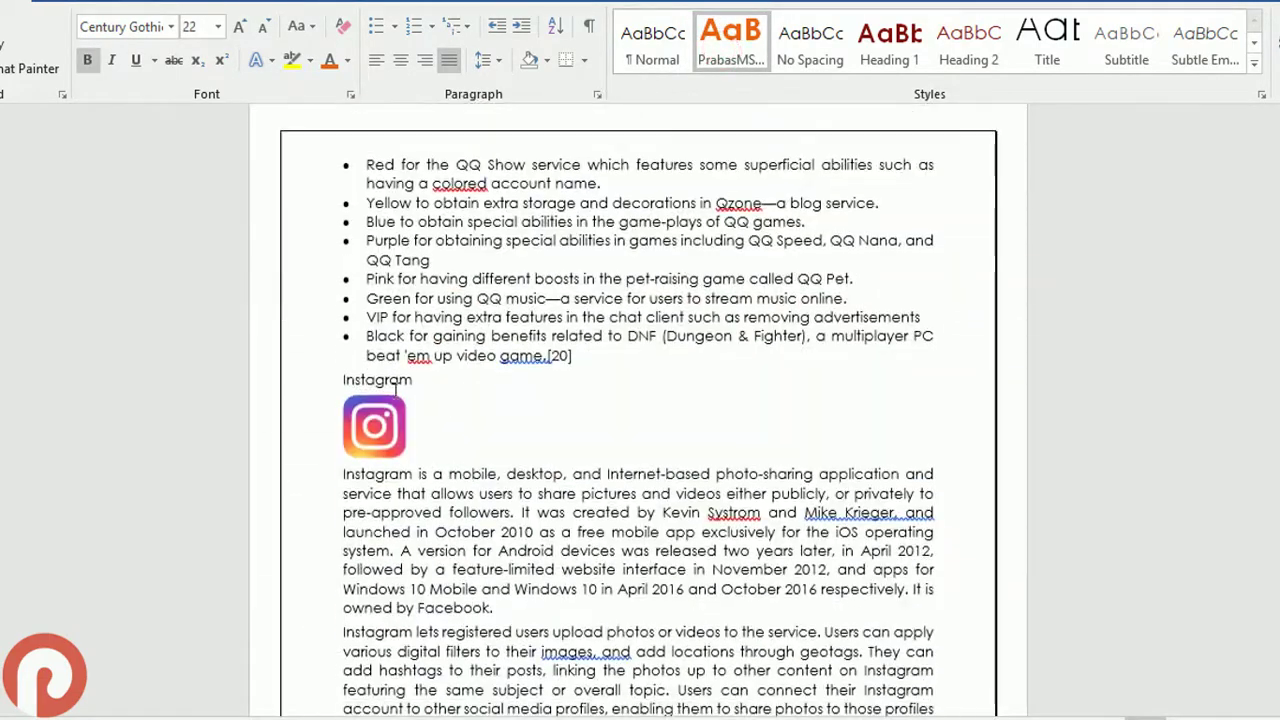
triple_click(397, 385)
click(735, 40)
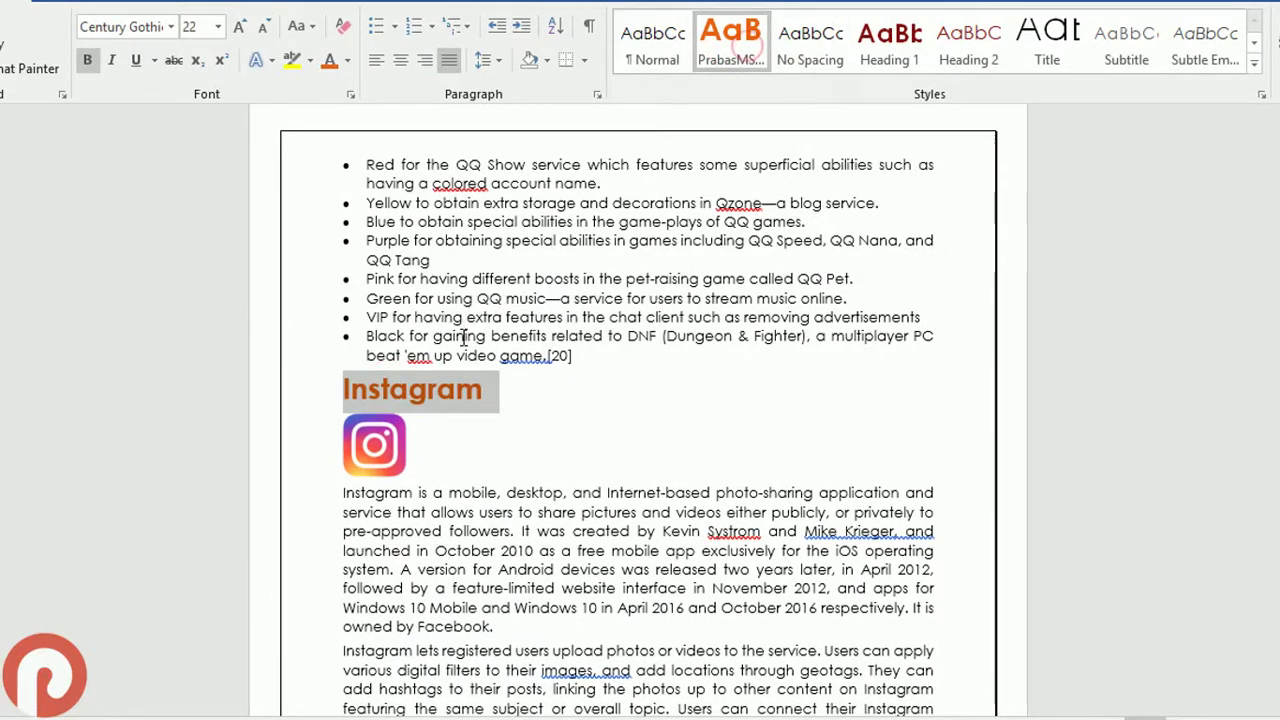
Make the Qzone and Tumblr lines custom orange headings.
scroll(465, 340, down, 8)
scroll(467, 343, down, 4)
scroll(469, 346, down, 4)
scroll(471, 349, down, 4)
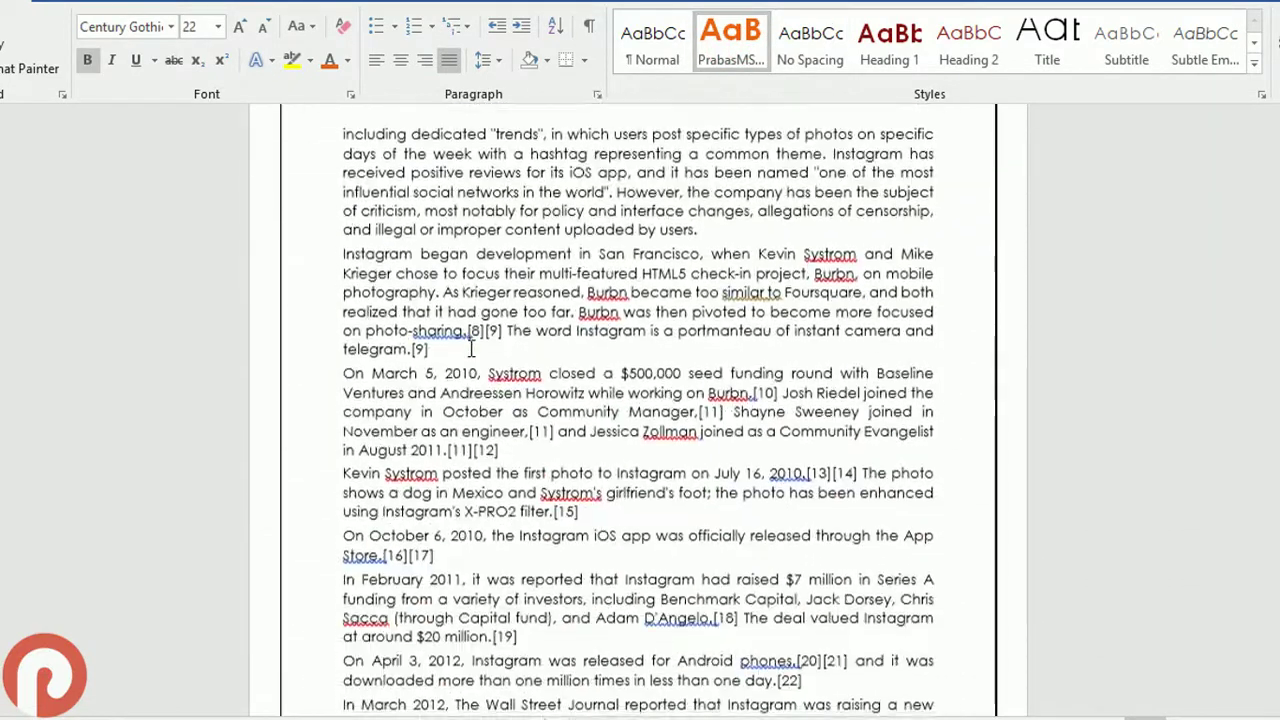
scroll(470, 348, down, 5)
scroll(470, 348, down, 6)
click(357, 368)
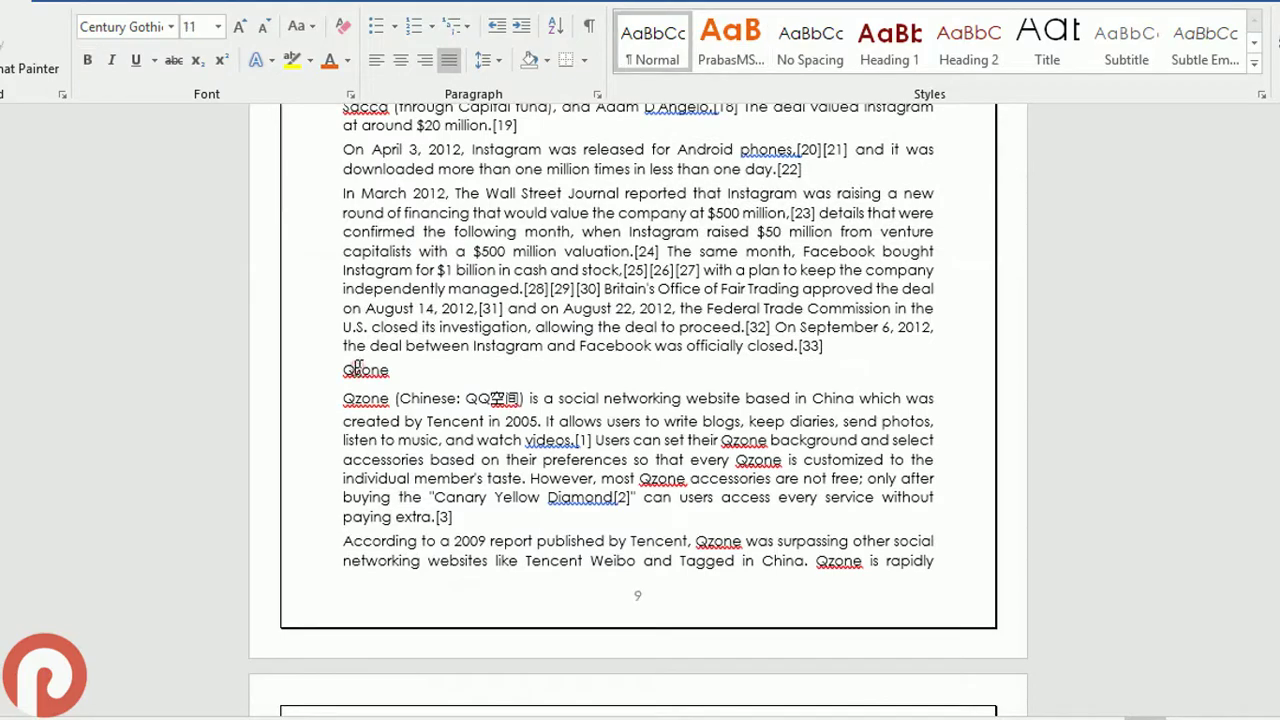
triple_click(357, 368)
click(730, 40)
scroll(498, 436, down, 3)
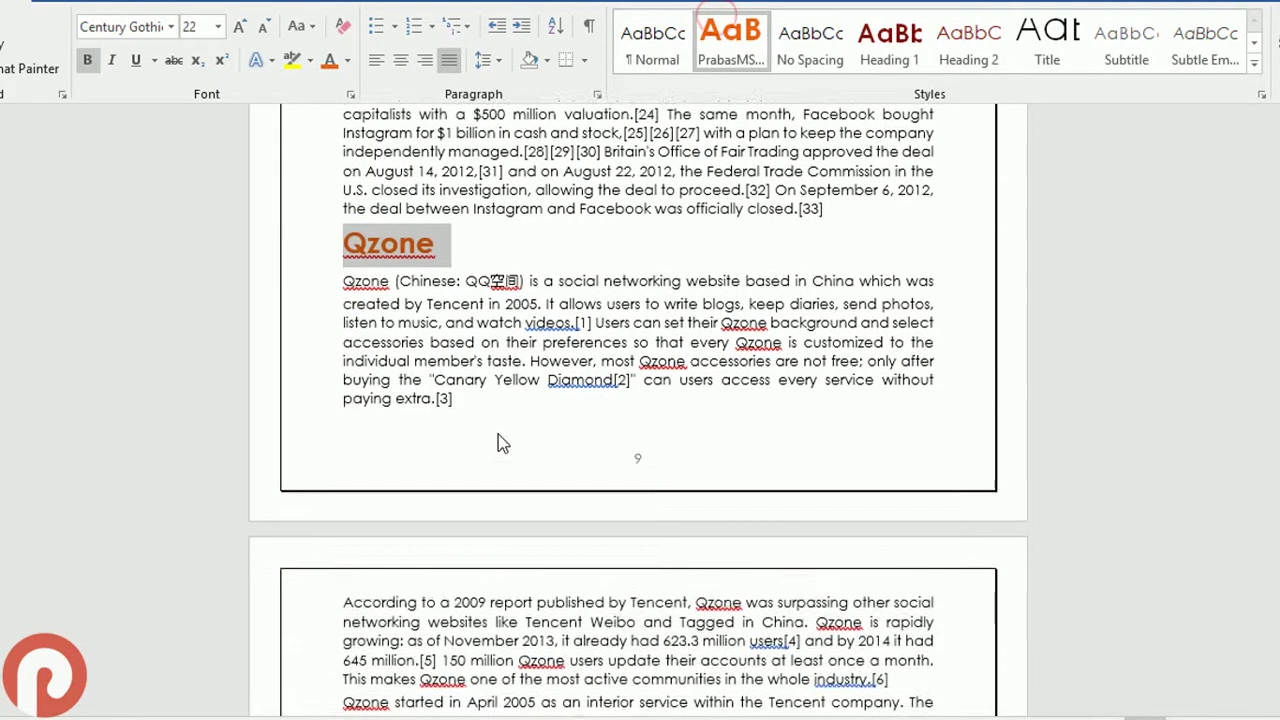
scroll(498, 436, down, 5)
scroll(450, 450, down, 7)
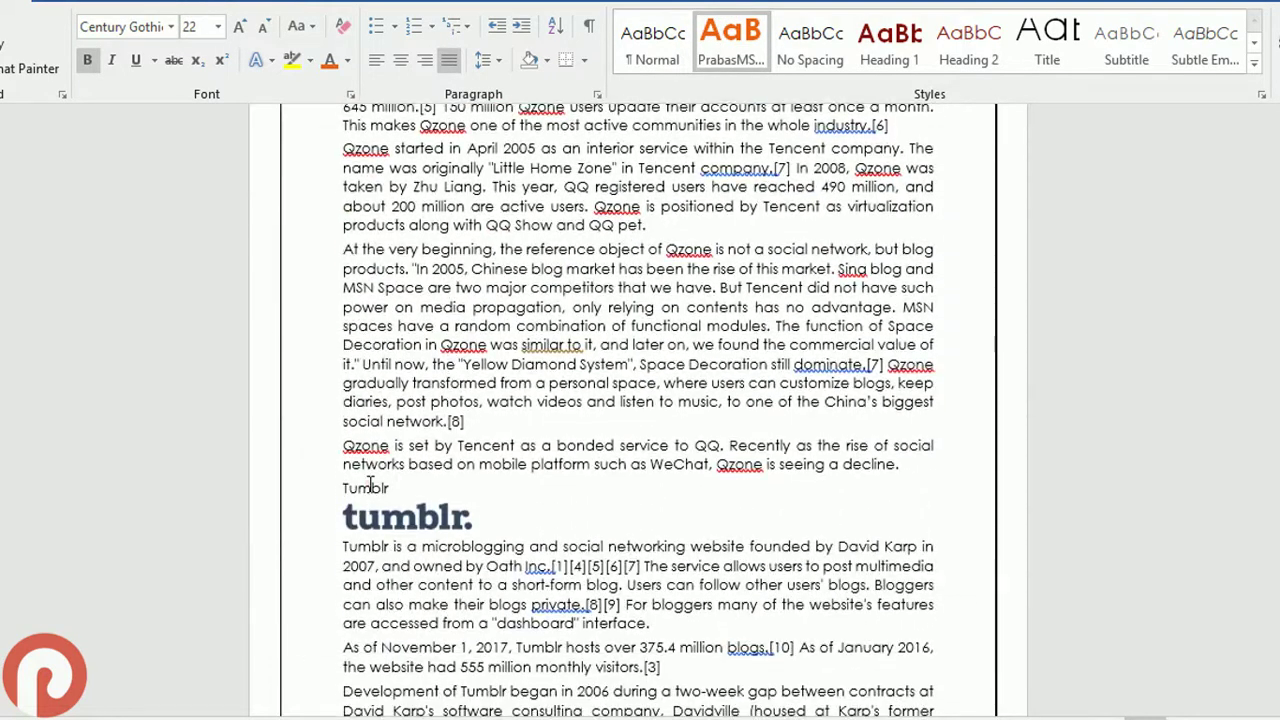
triple_click(370, 487)
click(730, 40)
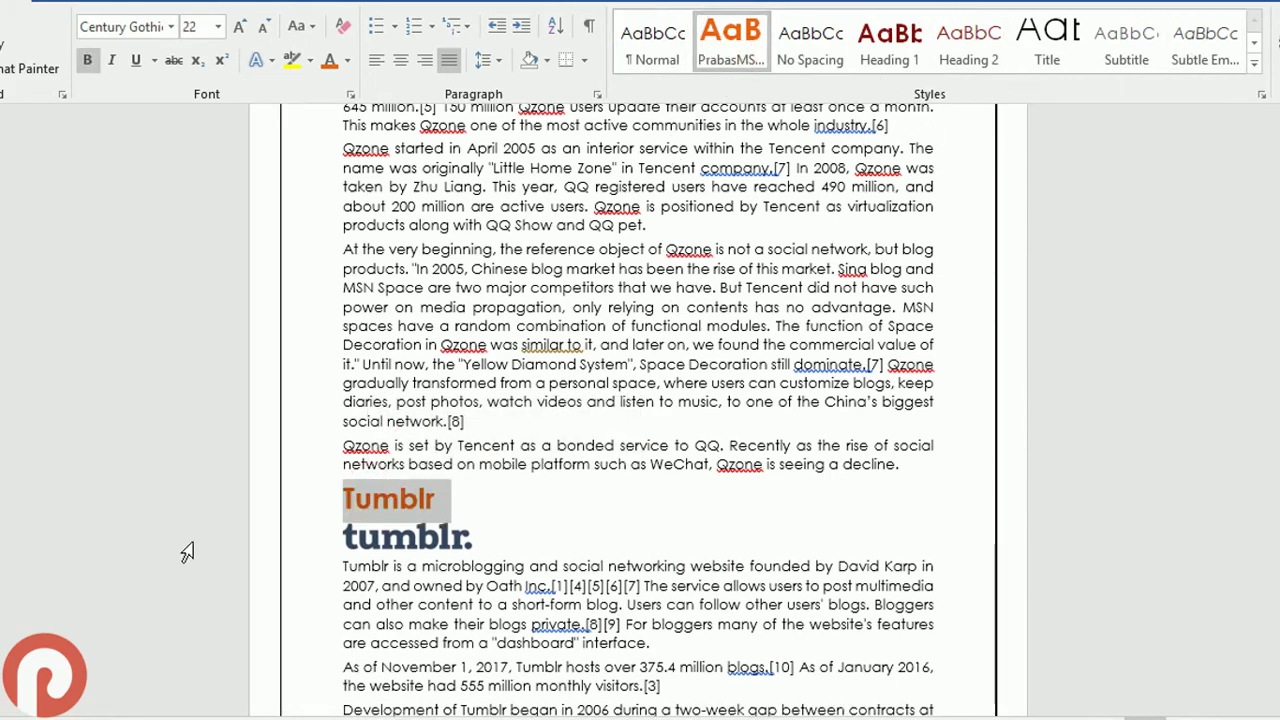
Make the Twitter, Inc. and Sina Weibo lines custom orange headings.
scroll(343, 537, down, 7)
scroll(352, 545, down, 7)
scroll(352, 545, down, 7)
scroll(352, 545, down, 5)
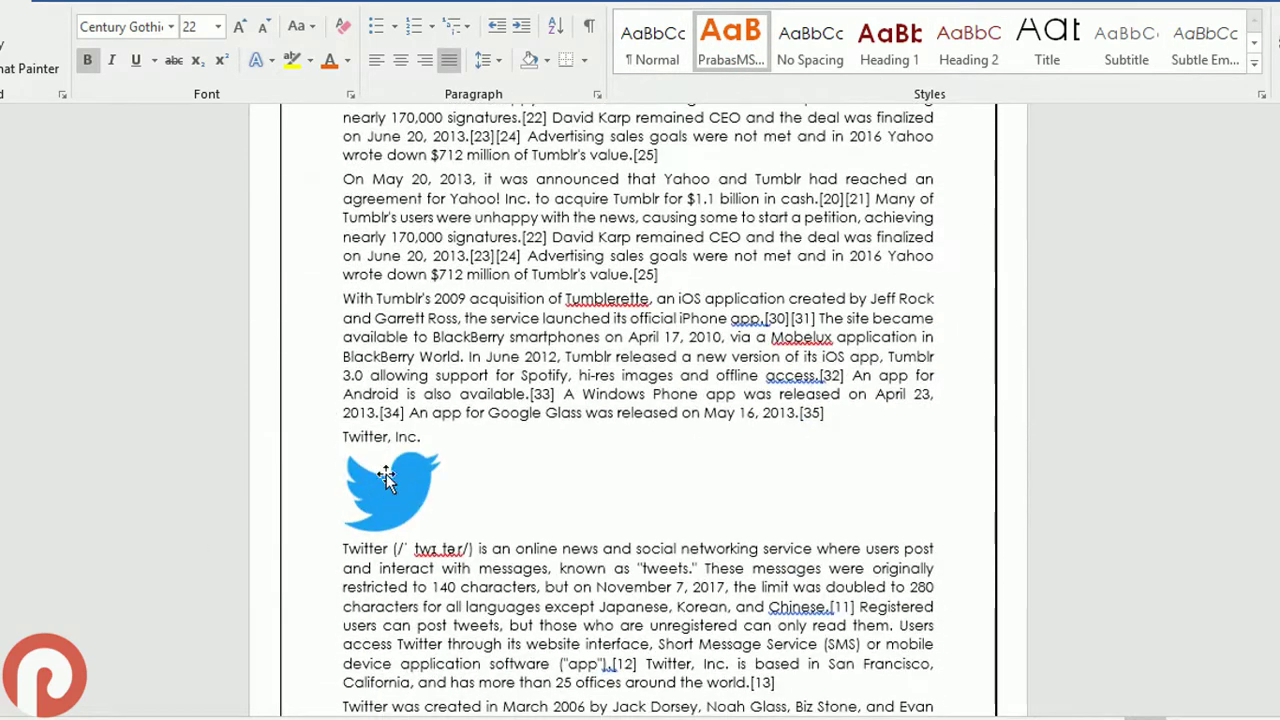
triple_click(365, 437)
click(730, 40)
scroll(530, 335, down, 4)
scroll(530, 335, down, 5)
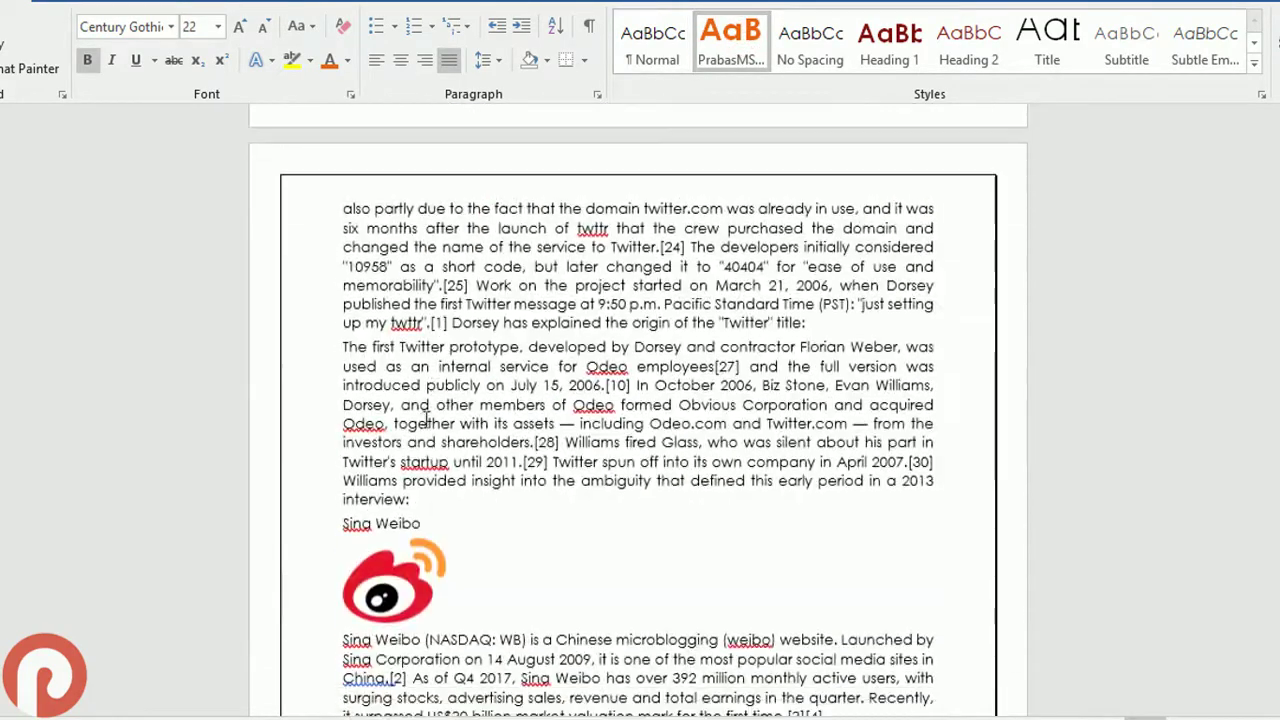
triple_click(380, 526)
click(730, 40)
Make the Baidu Tieba and Skype lines custom orange headings.
scroll(400, 300, down, 10)
scroll(400, 300, down, 5)
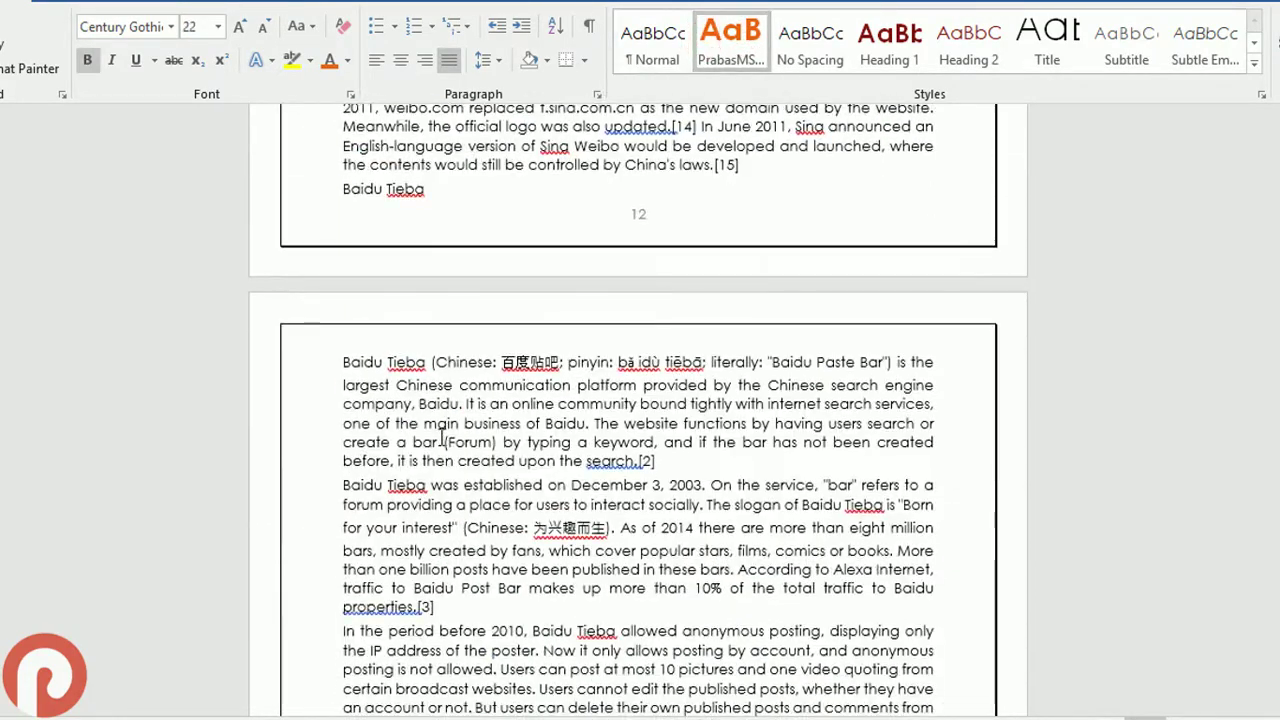
triple_click(380, 191)
scroll(447, 293, up, 3)
scroll(447, 297, up, 4)
click(730, 40)
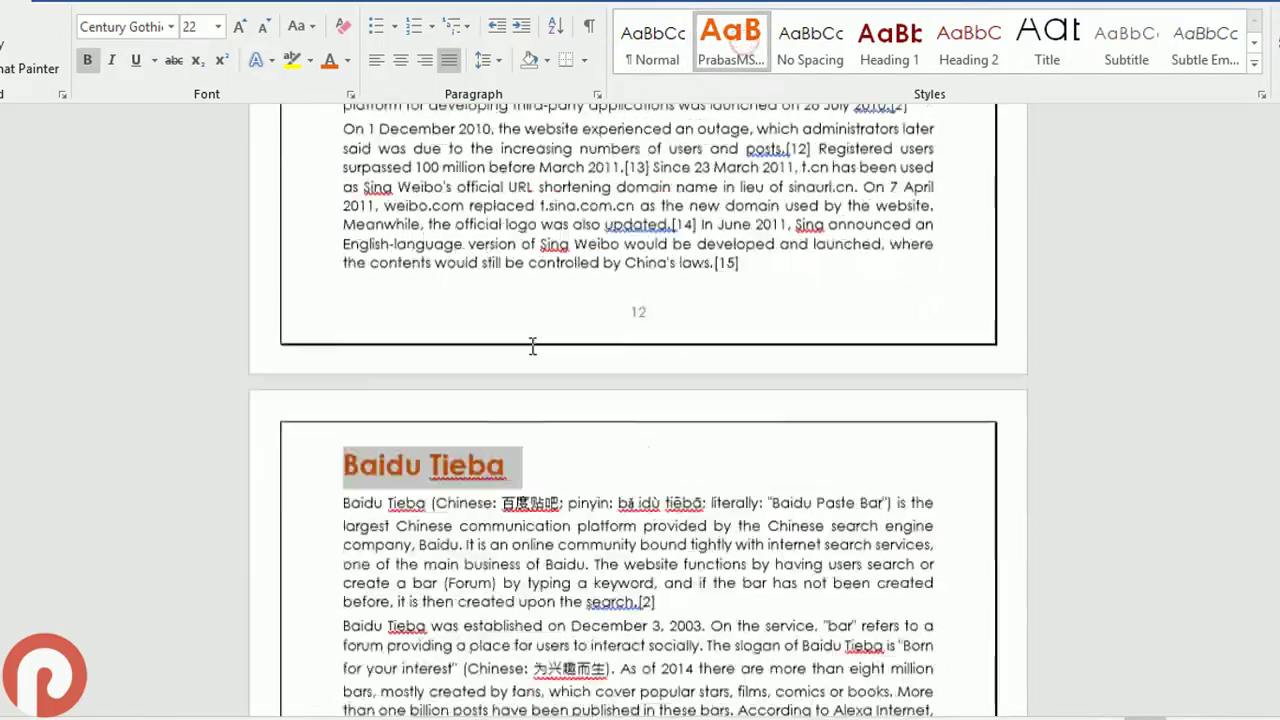
scroll(531, 343, down, 5)
scroll(462, 383, down, 6)
triple_click(363, 427)
click(730, 40)
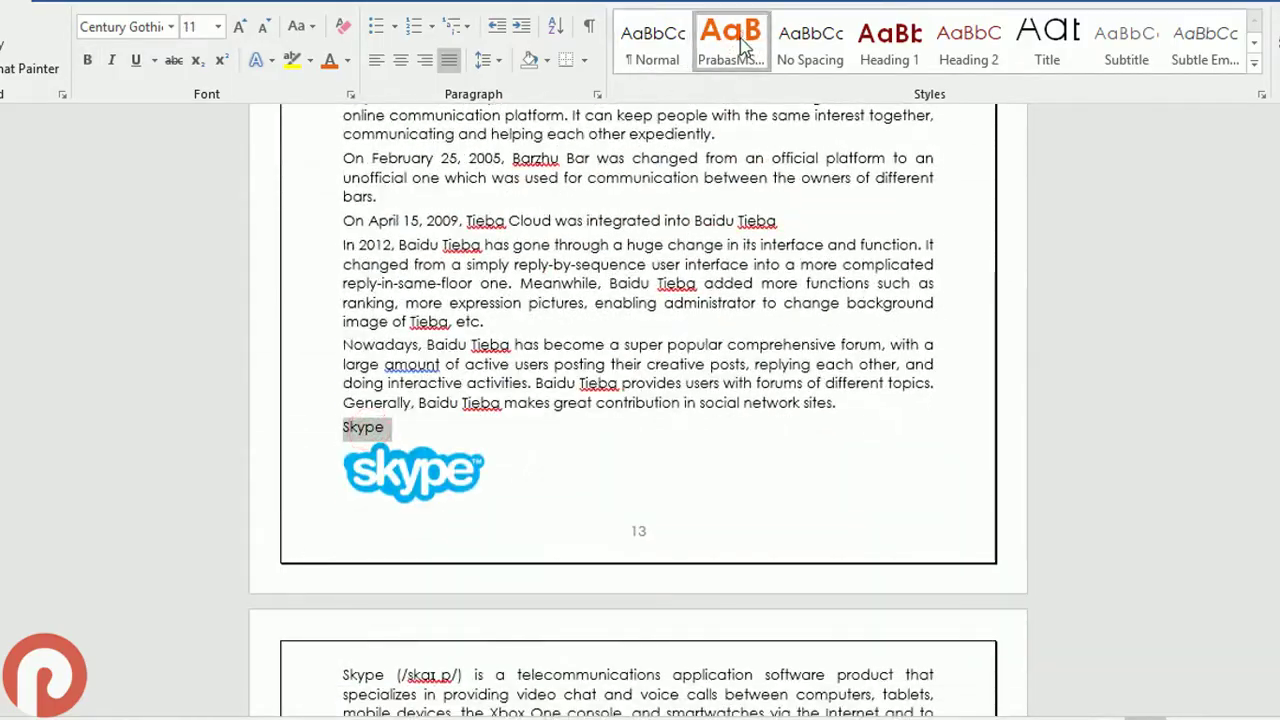
Select the Viber and Snapchat headings, then give Reddit the custom heading style.
scroll(476, 360, down, 5)
scroll(476, 360, down, 5)
scroll(476, 360, down, 2)
triple_click(362, 301)
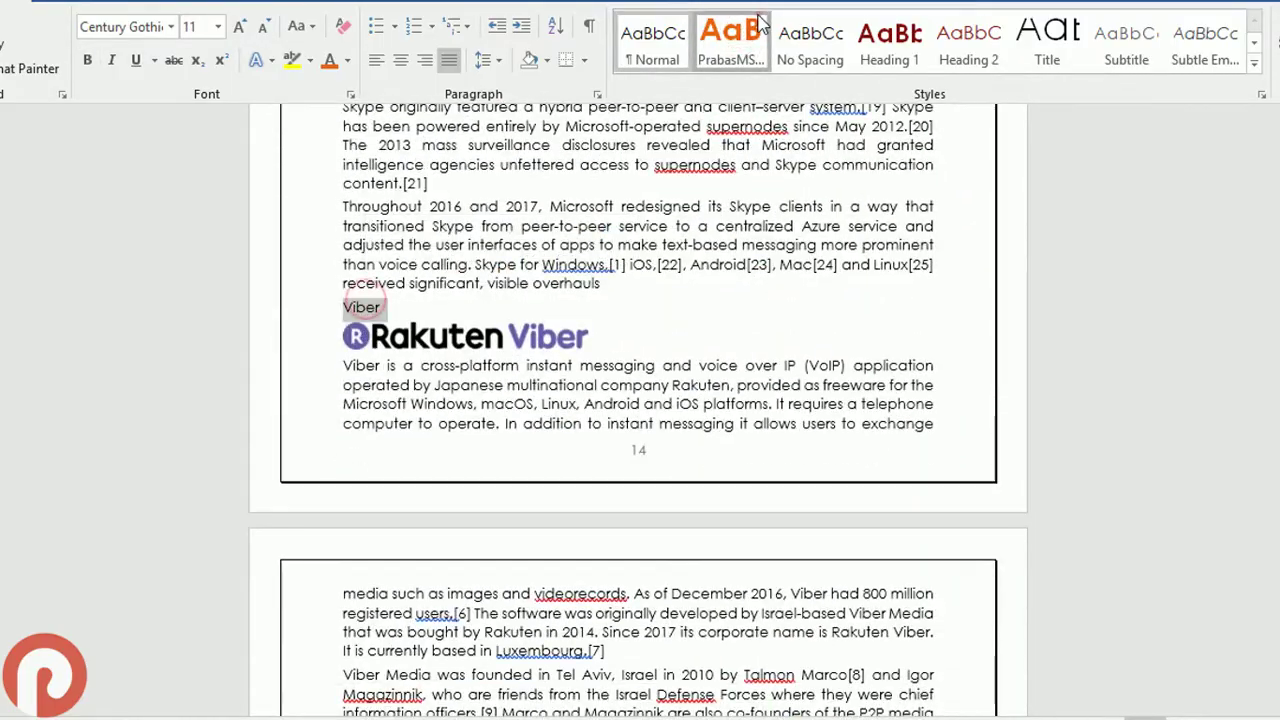
scroll(416, 490, down, 5)
scroll(416, 490, down, 1)
triple_click(416, 490)
scroll(416, 490, down, 5)
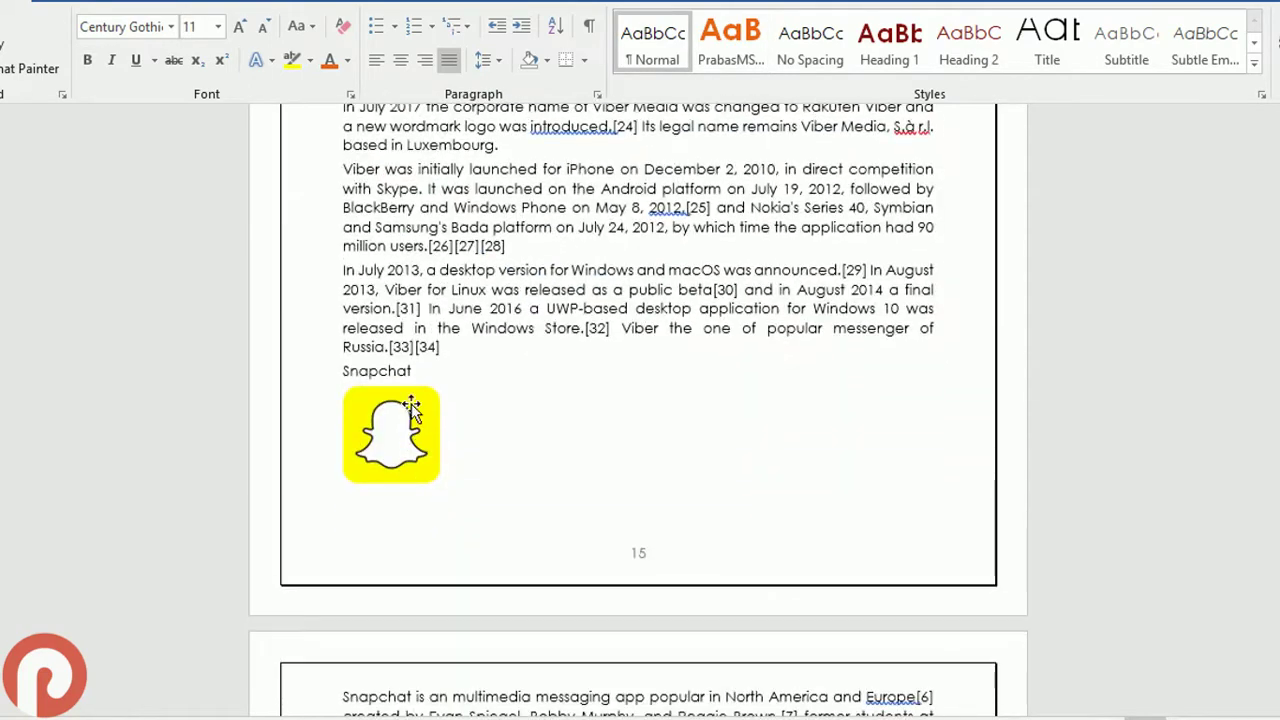
triple_click(395, 375)
scroll(530, 325, down, 10)
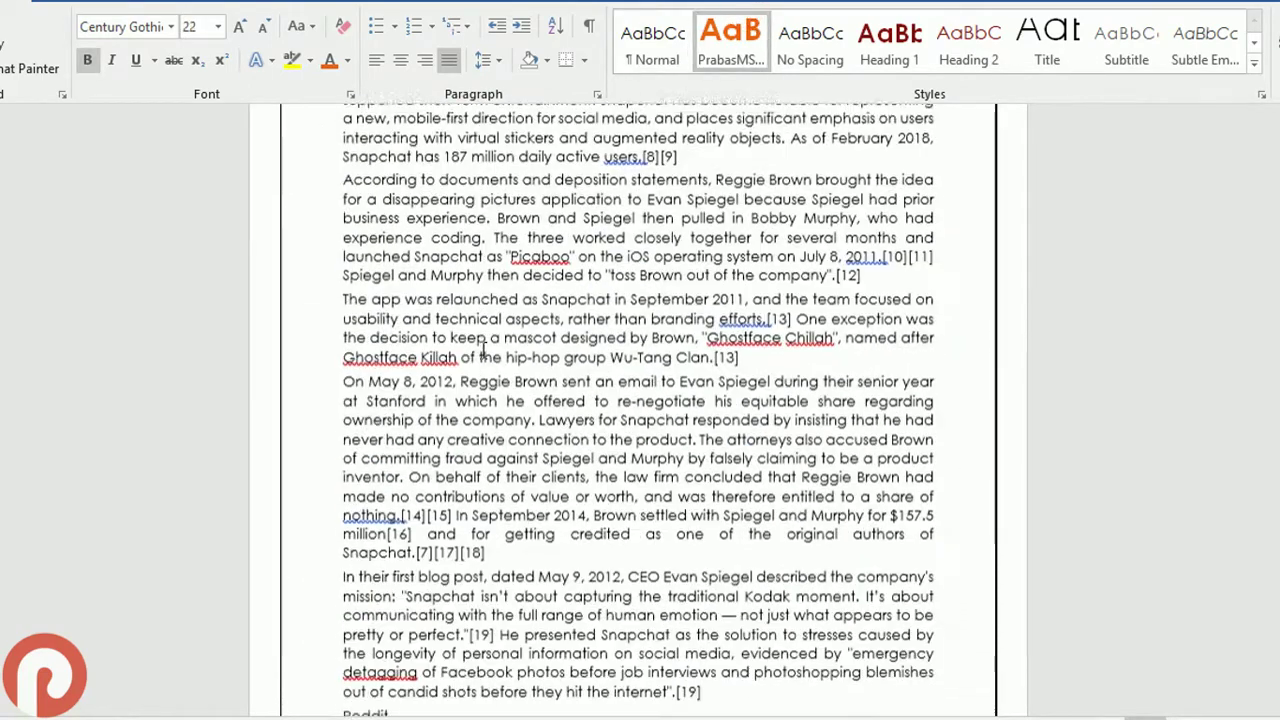
scroll(530, 325, down, 8)
double_click(366, 300)
click(731, 40)
Give the Line and Pinterest headings the custom style and place the cursor at the text's end.
scroll(640, 300, down, 2)
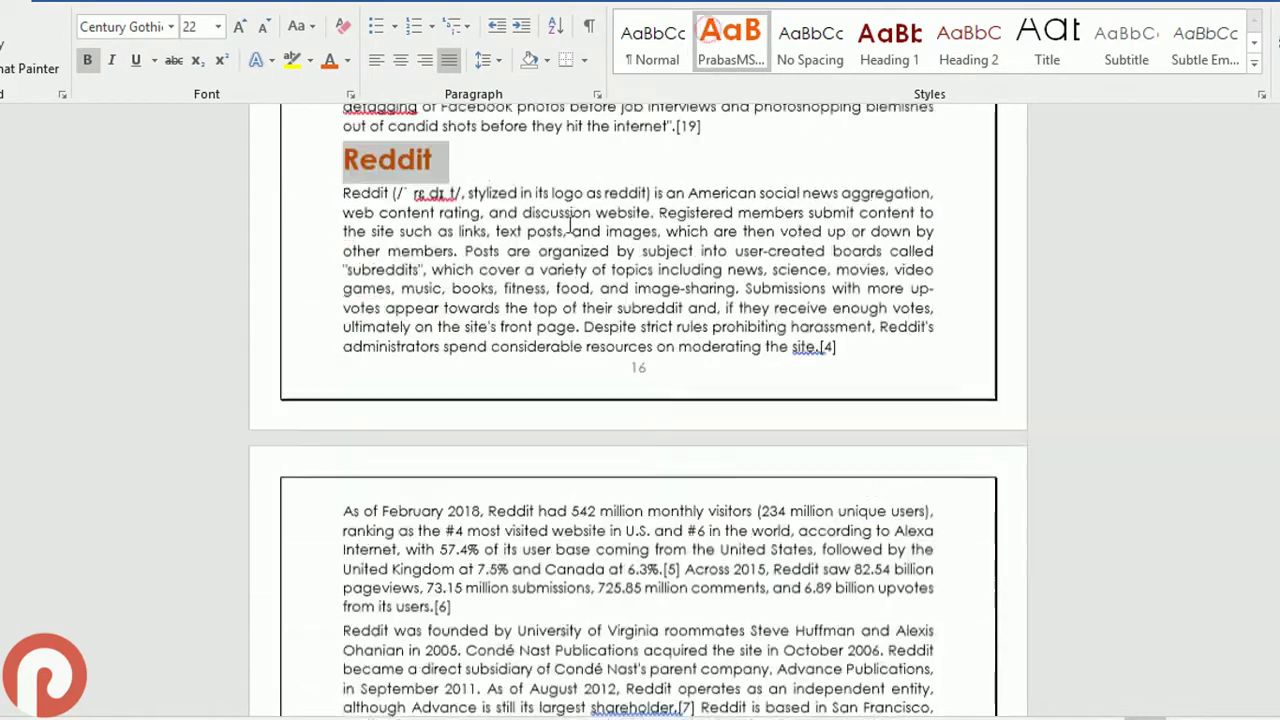
scroll(640, 300, down, 10)
scroll(640, 300, down, 5)
scroll(640, 300, down, 1)
double_click(356, 363)
click(731, 40)
scroll(500, 300, down, 2)
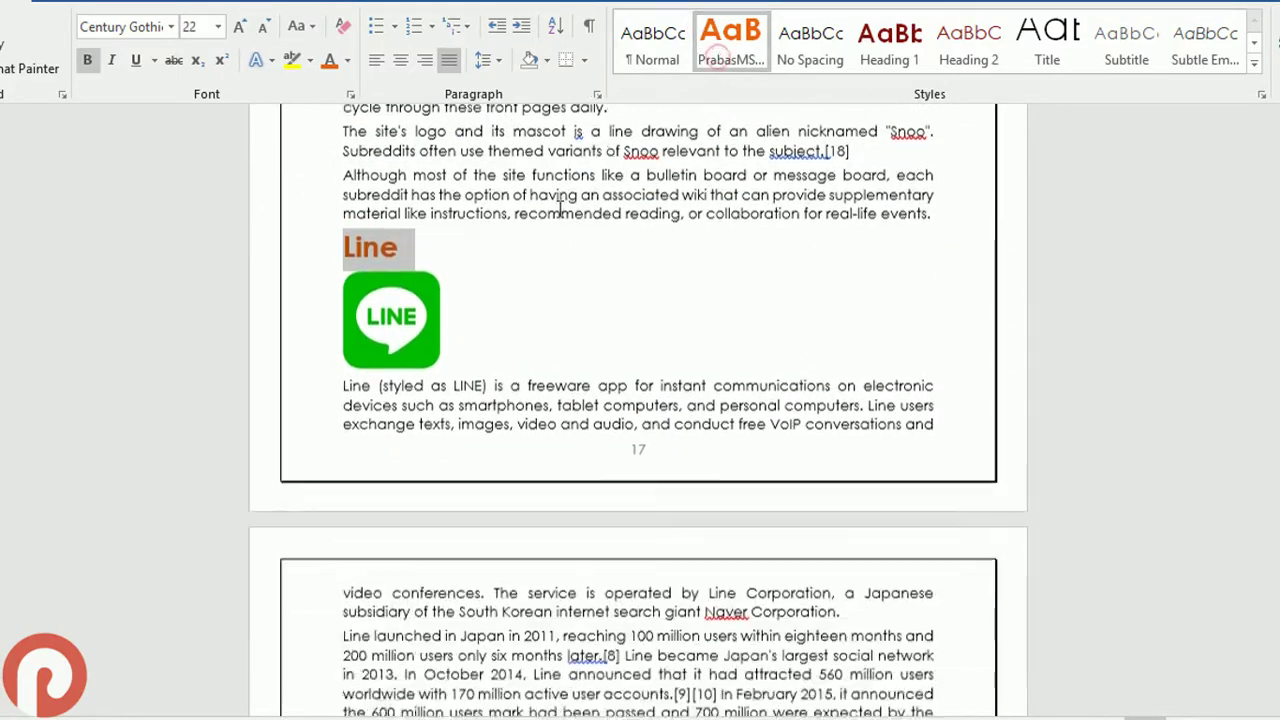
scroll(500, 300, down, 10)
scroll(500, 300, down, 10)
scroll(399, 145, down, 1)
double_click(370, 144)
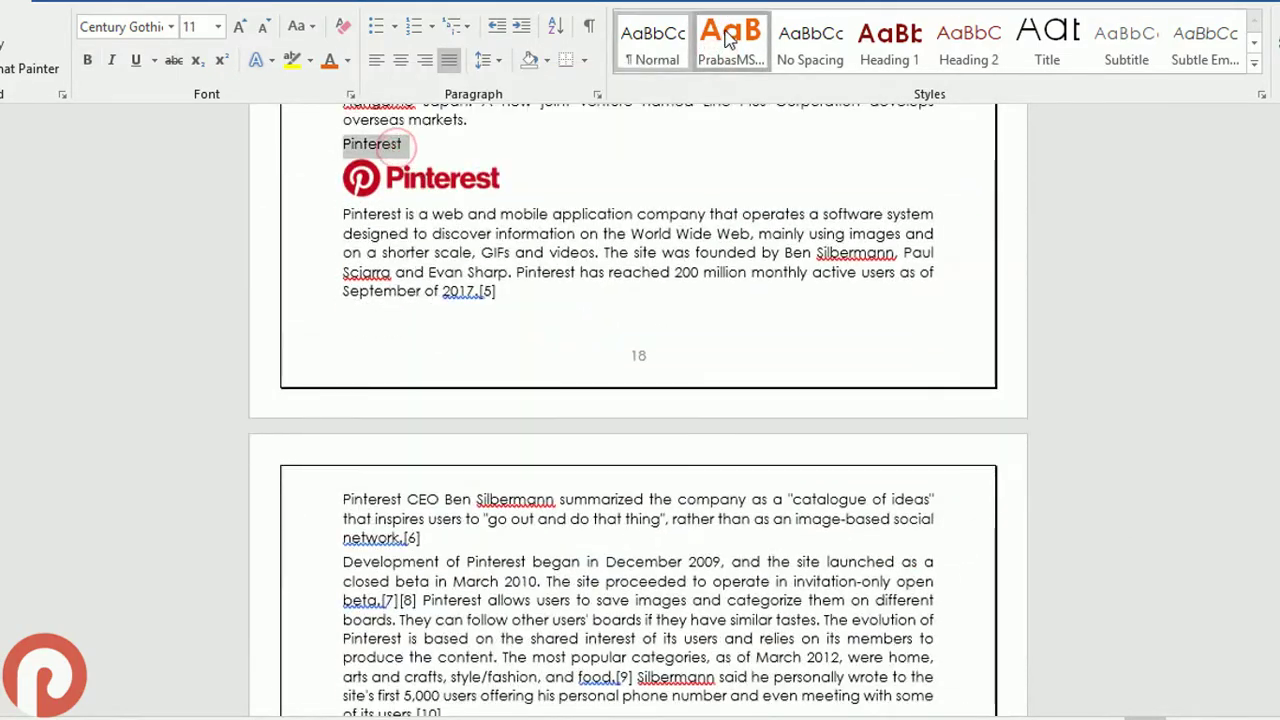
click(731, 40)
scroll(500, 300, down, 5)
scroll(476, 318, down, 10)
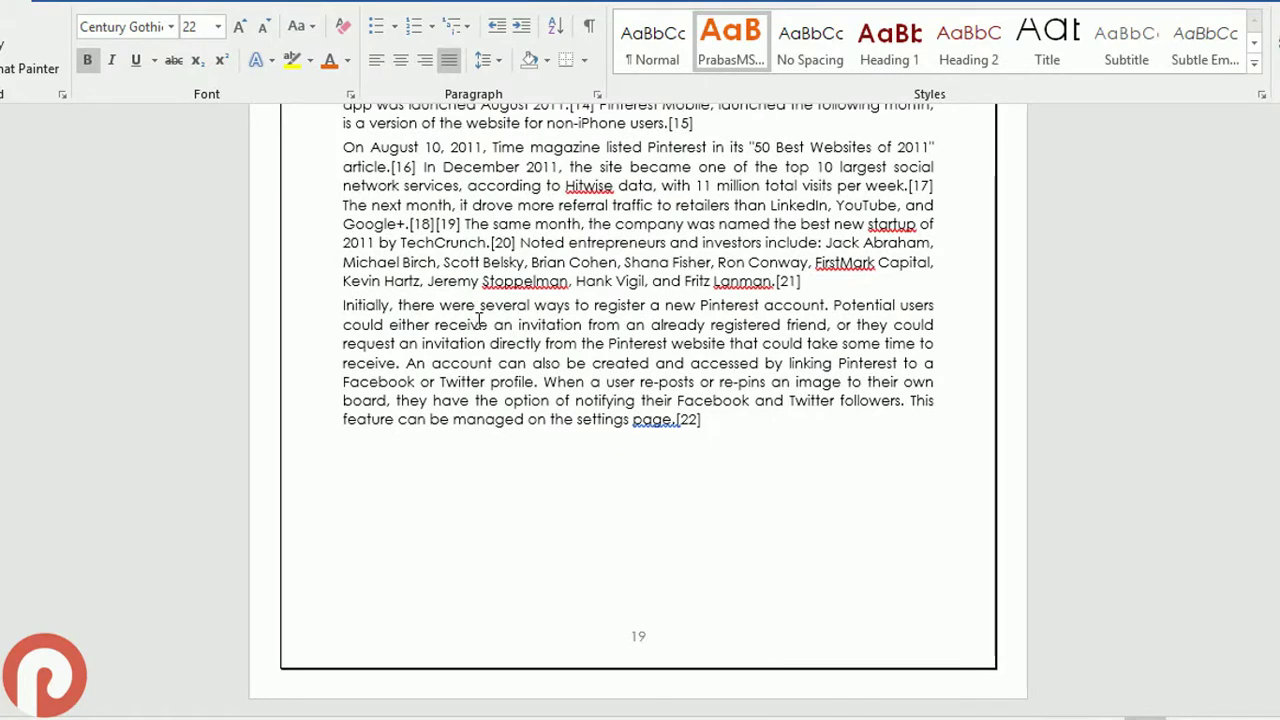
click(740, 480)
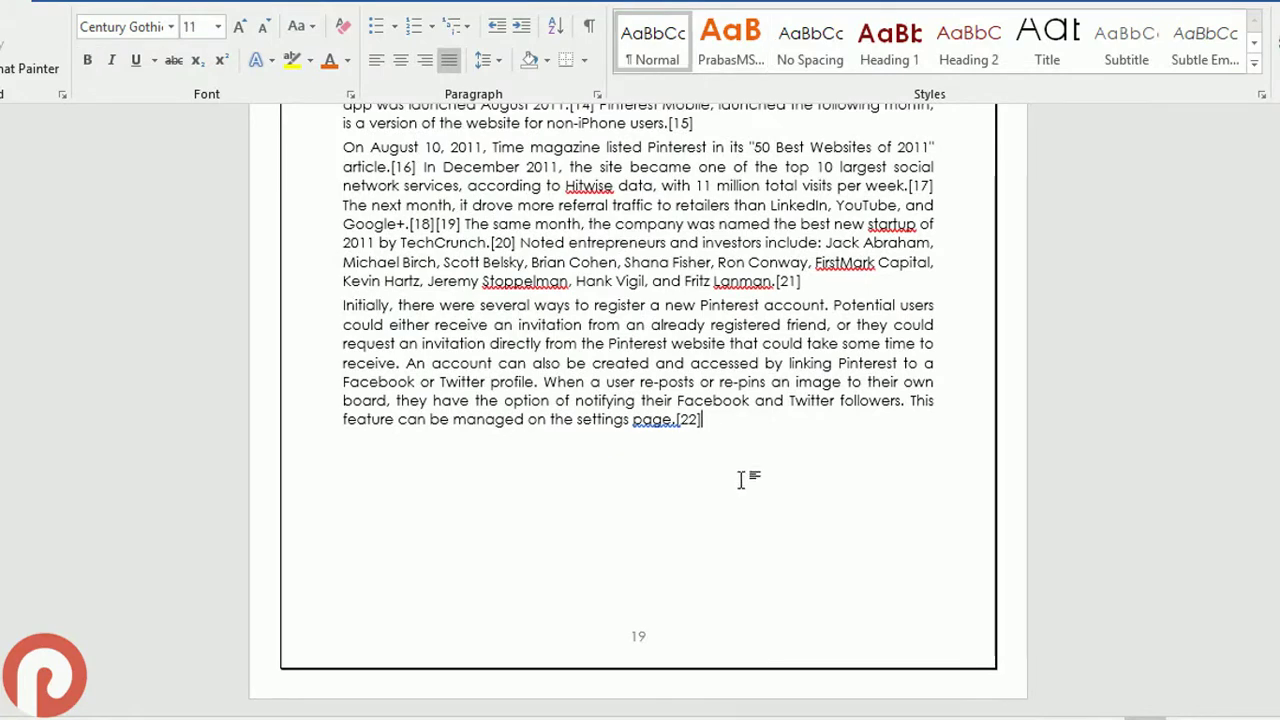
scroll(740, 480, up, 2)
scroll(740, 480, up, 5)
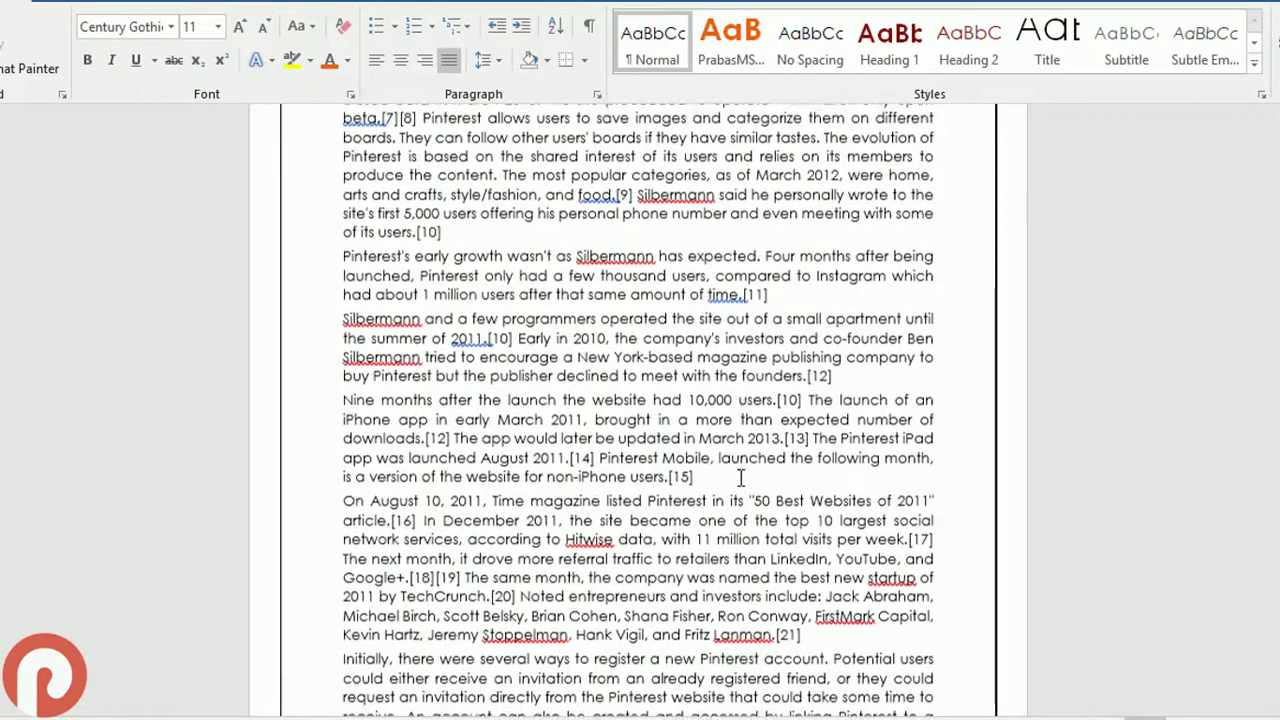
scroll(730, 482, up, 4)
scroll(720, 480, up, 5)
scroll(680, 472, up, 1)
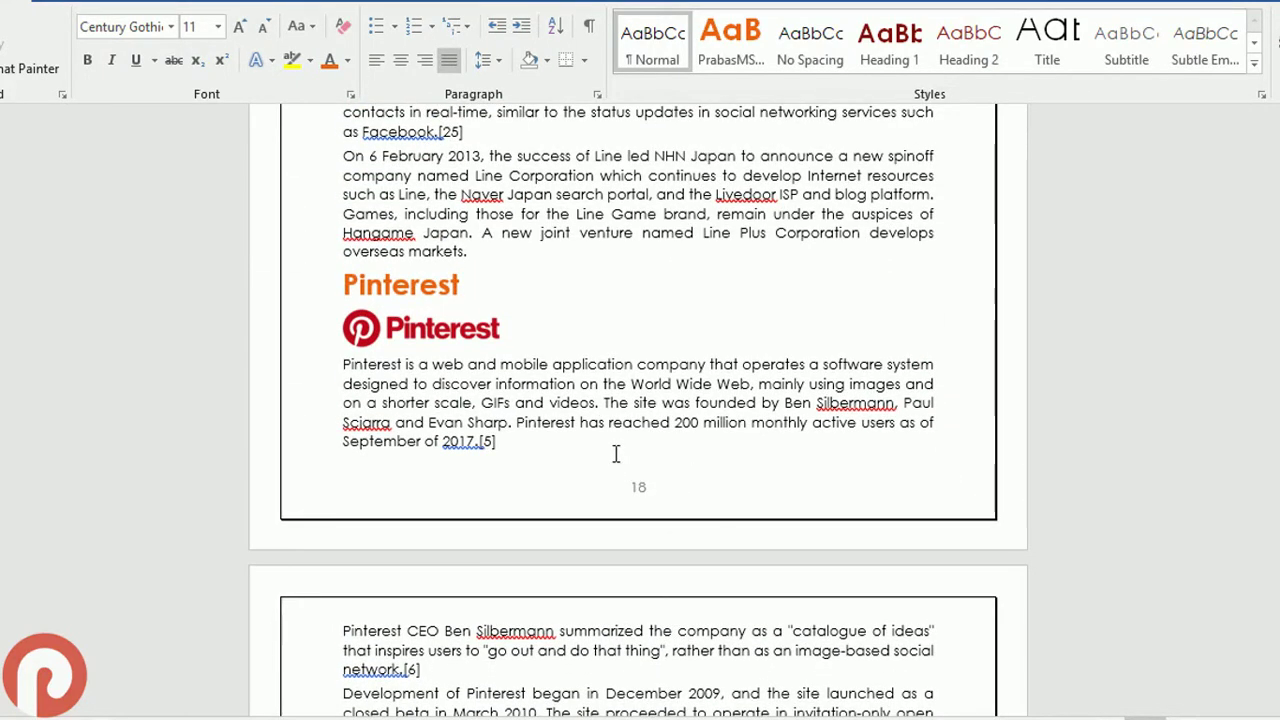
click(451, 287)
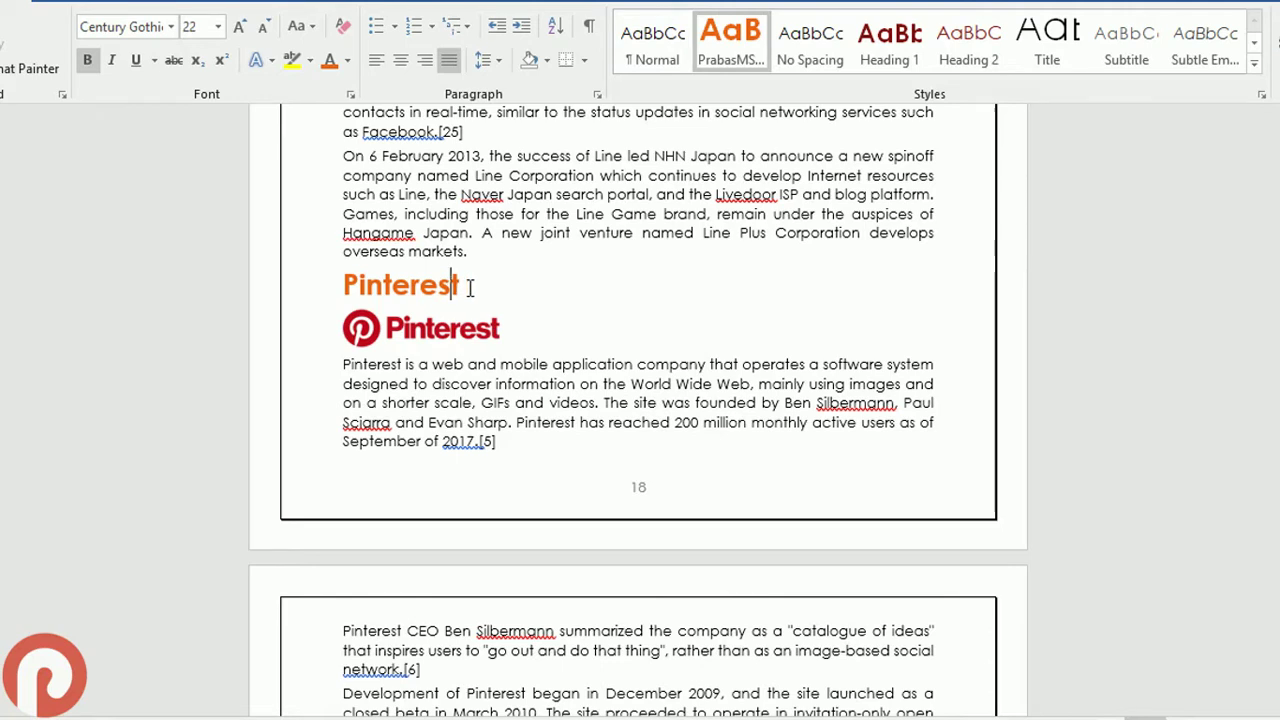
drag(469, 287, 322, 278)
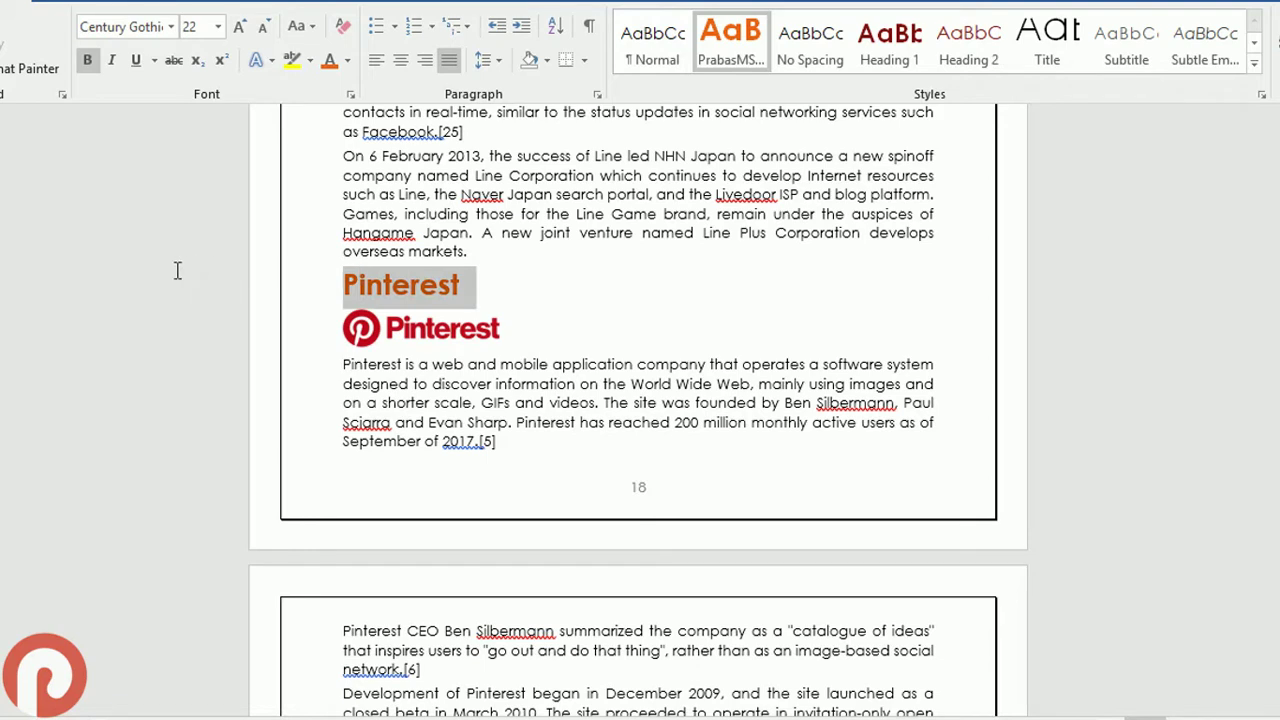
click(349, 295)
scroll(349, 295, up, 2)
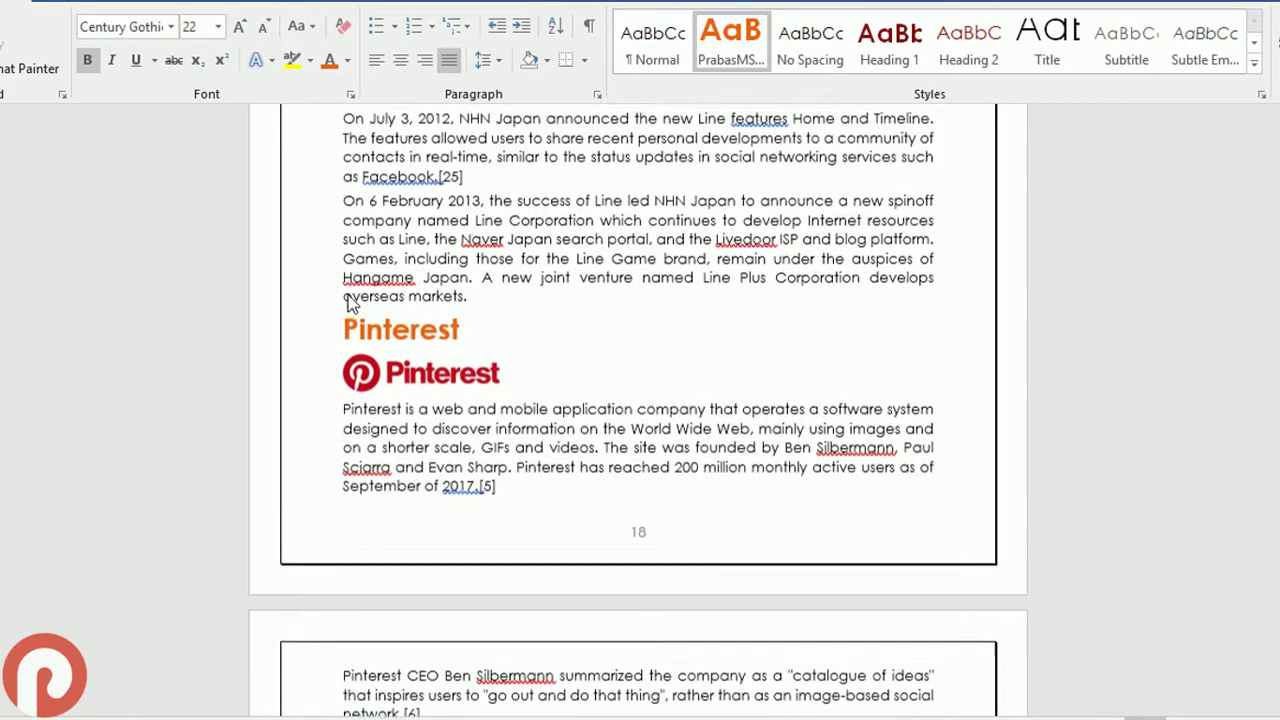
double_click(370, 375)
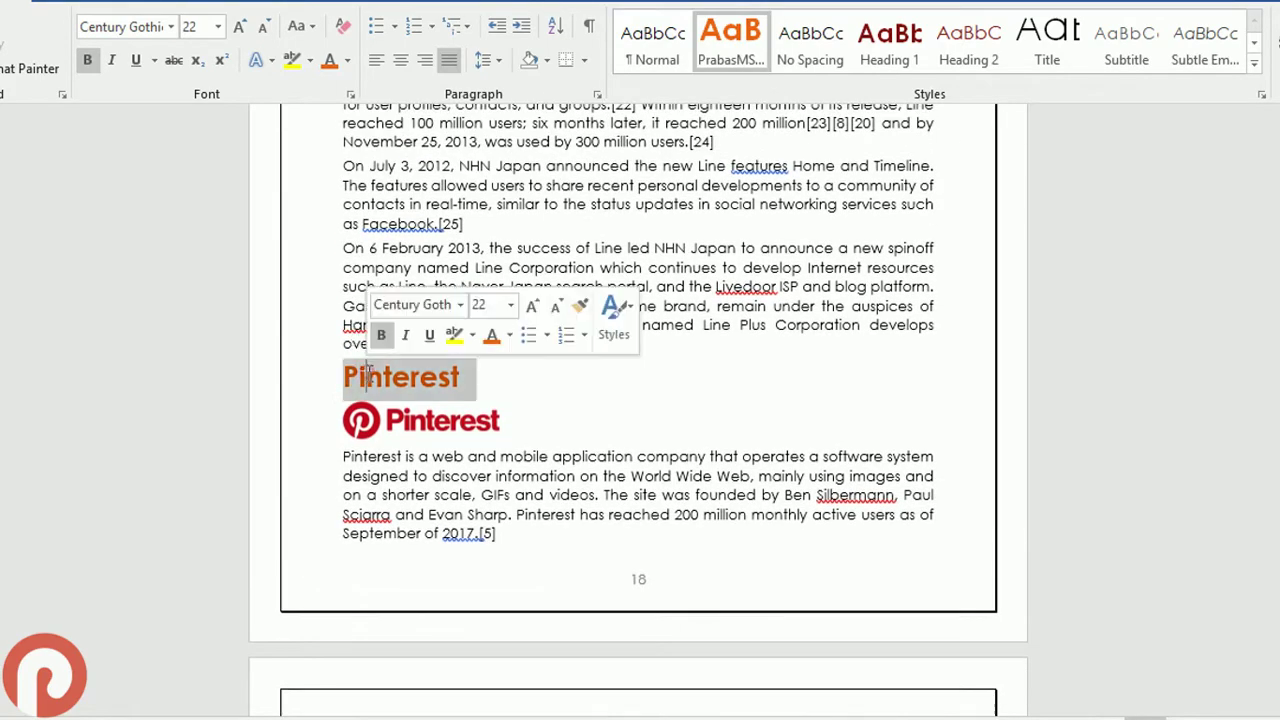
scroll(370, 375, up, 1)
scroll(370, 375, up, 6)
scroll(368, 378, up, 4)
scroll(368, 378, up, 4)
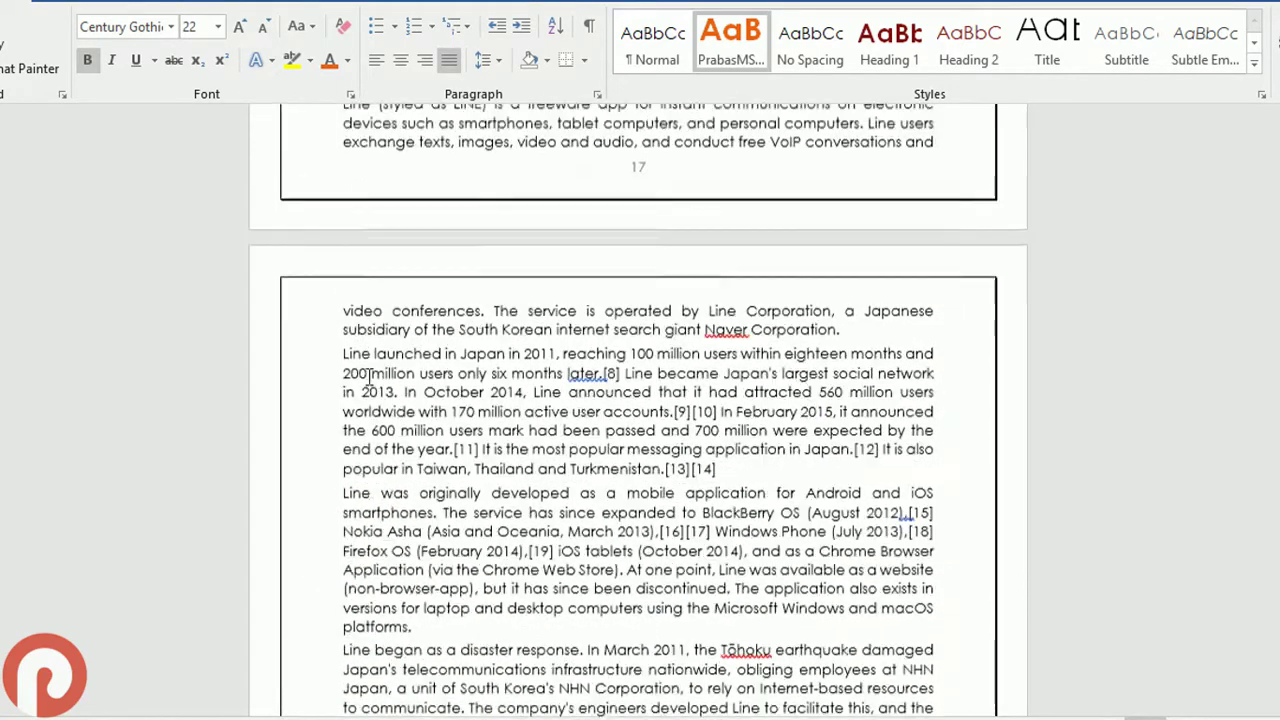
scroll(371, 380, up, 6)
scroll(371, 380, up, 1)
double_click(378, 333)
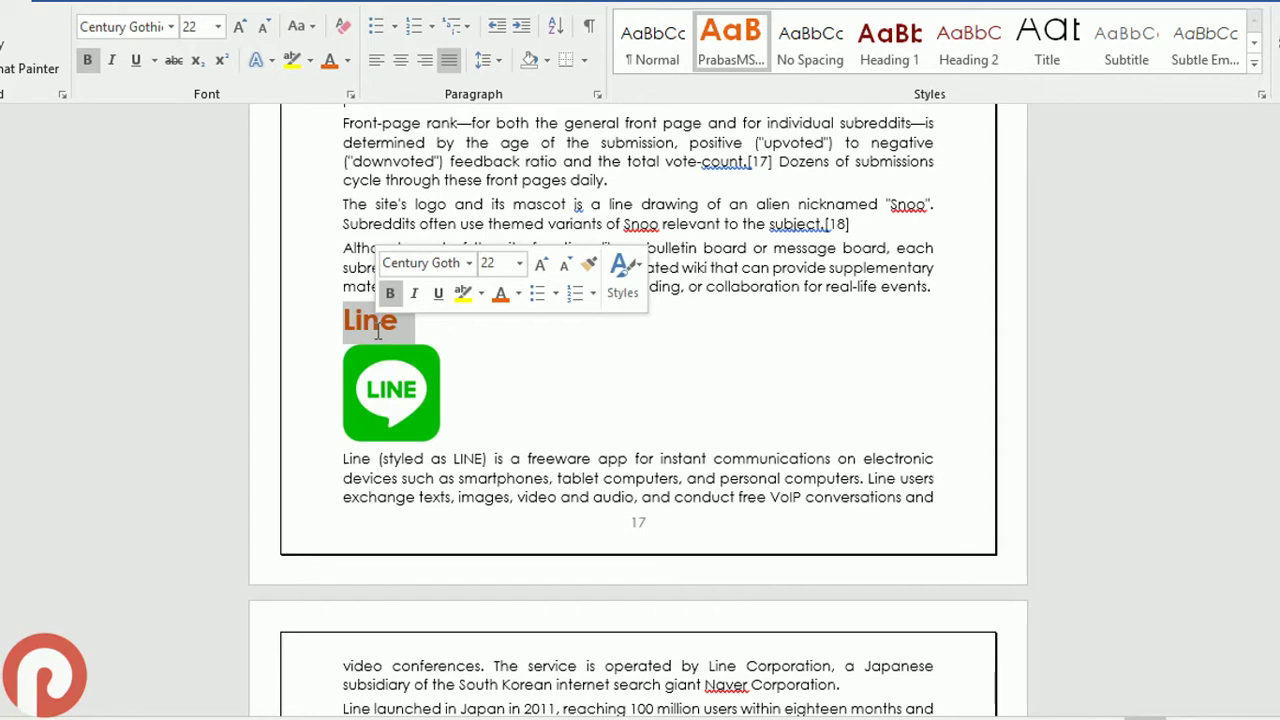
click(378, 333)
drag(342, 320, 409, 330)
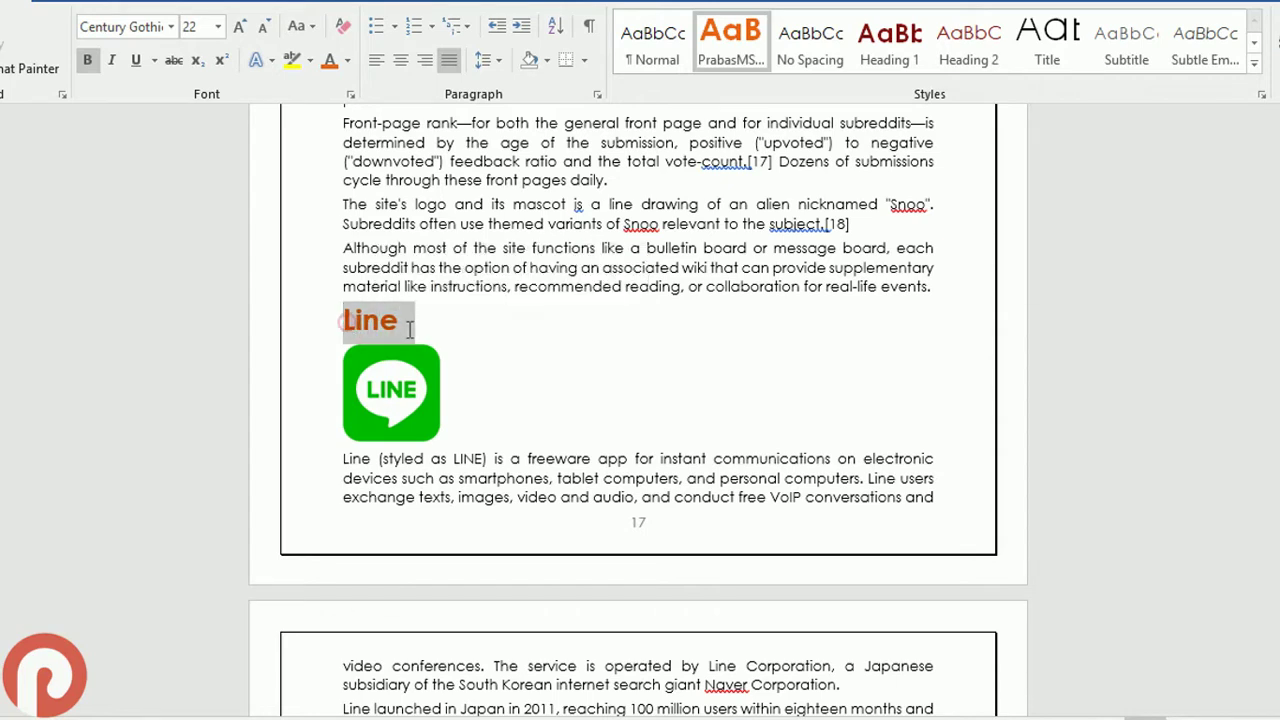
click(407, 330)
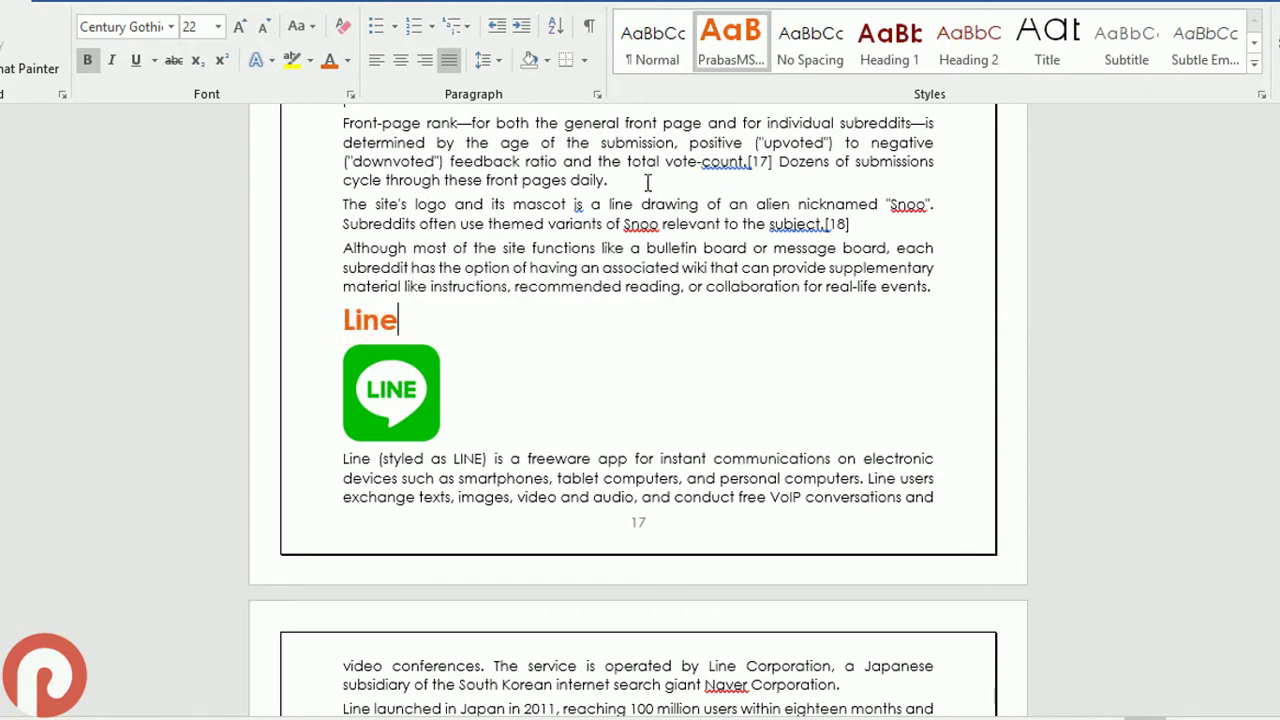
Change the PrabasMSOfficeHeading1 style's font colour from orange to dark red (Accent 1).
right_click(735, 58)
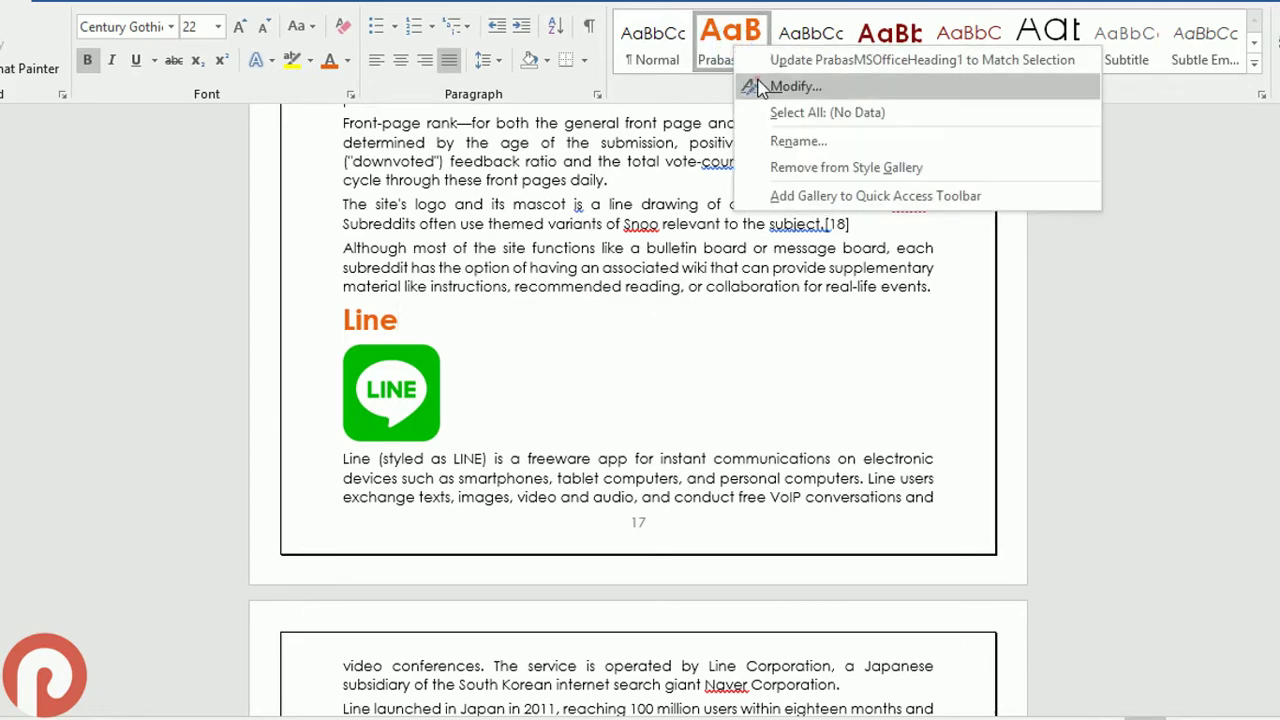
click(790, 87)
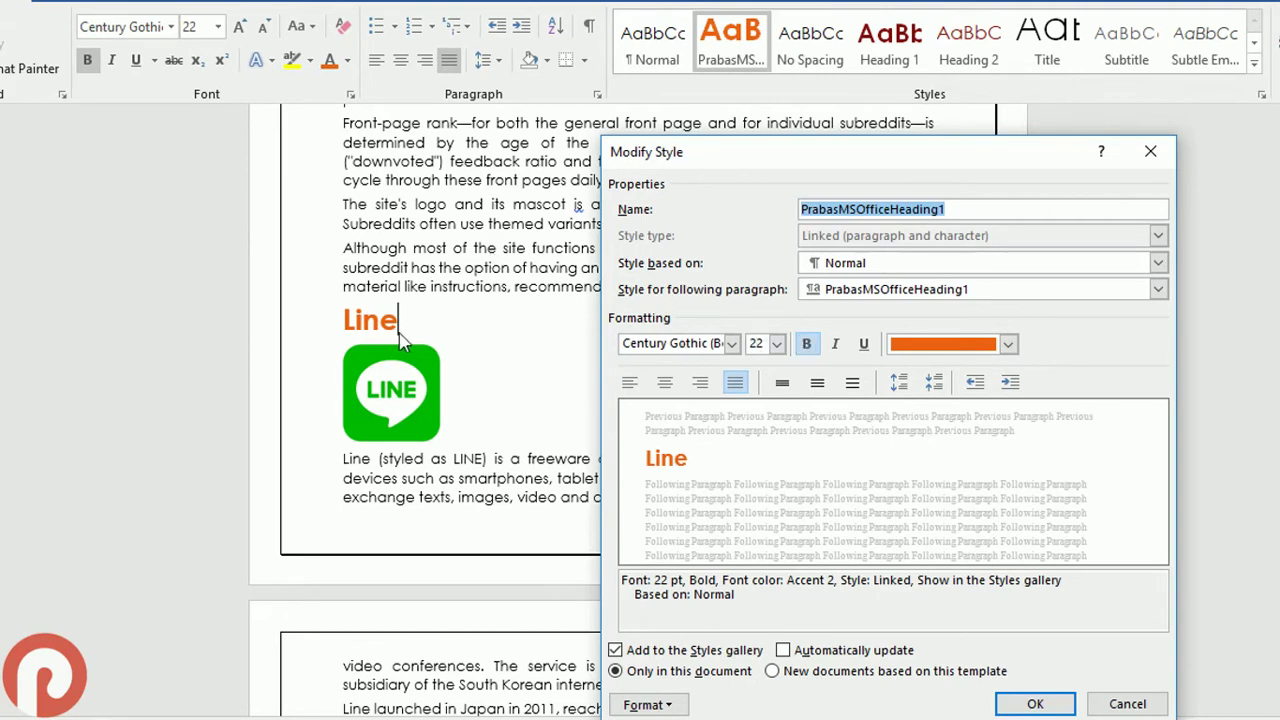
click(1008, 344)
click(972, 418)
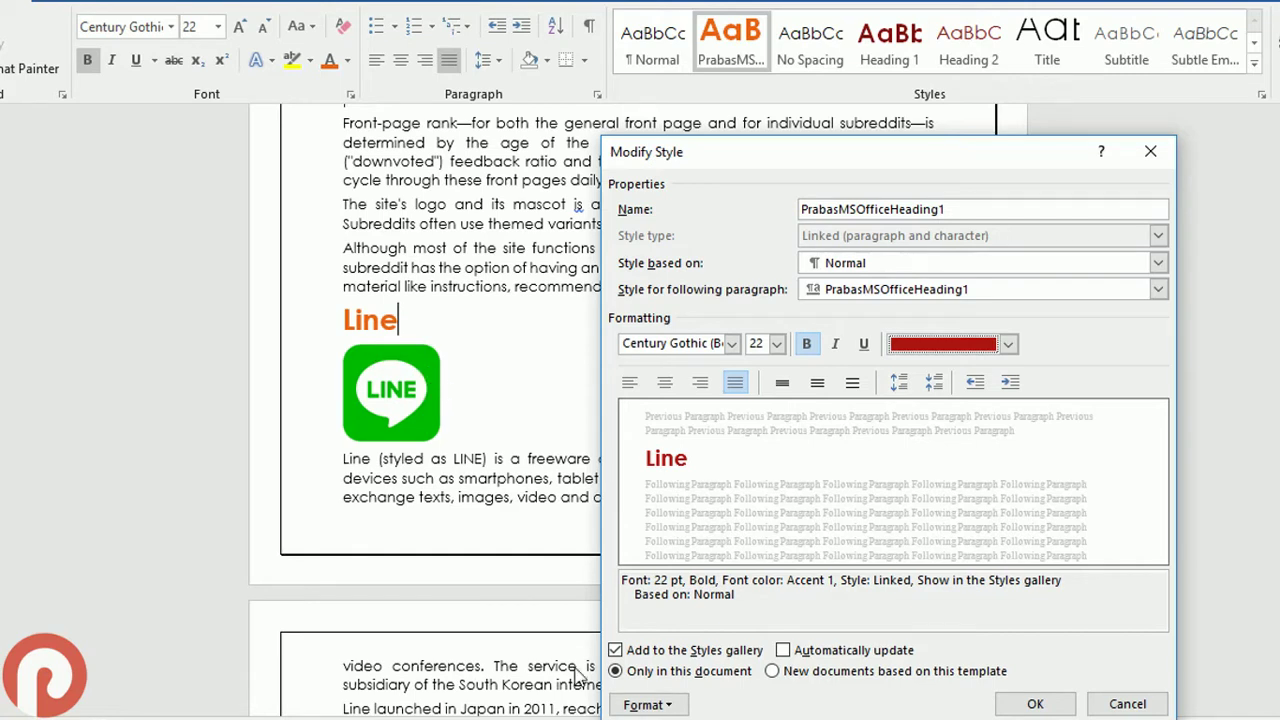
click(646, 704)
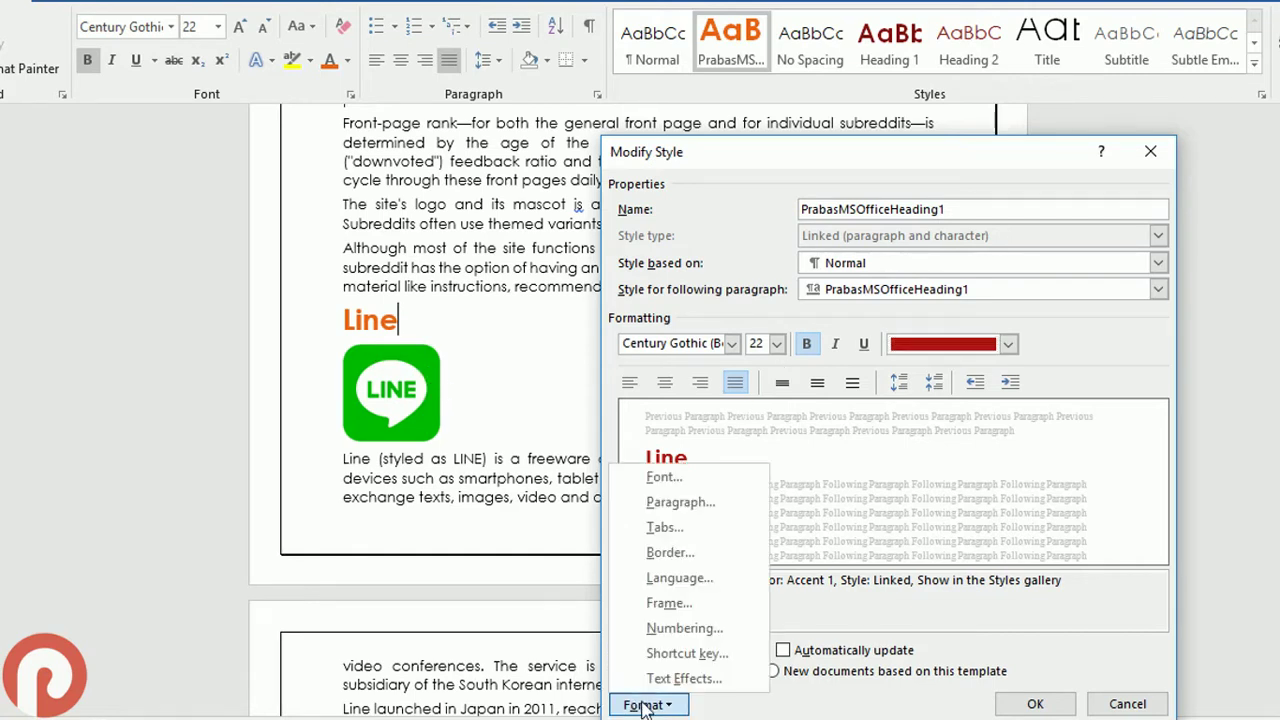
Turn on 'Page break before' in the PrabasMSOfficeHeading1 paragraph settings.
click(680, 505)
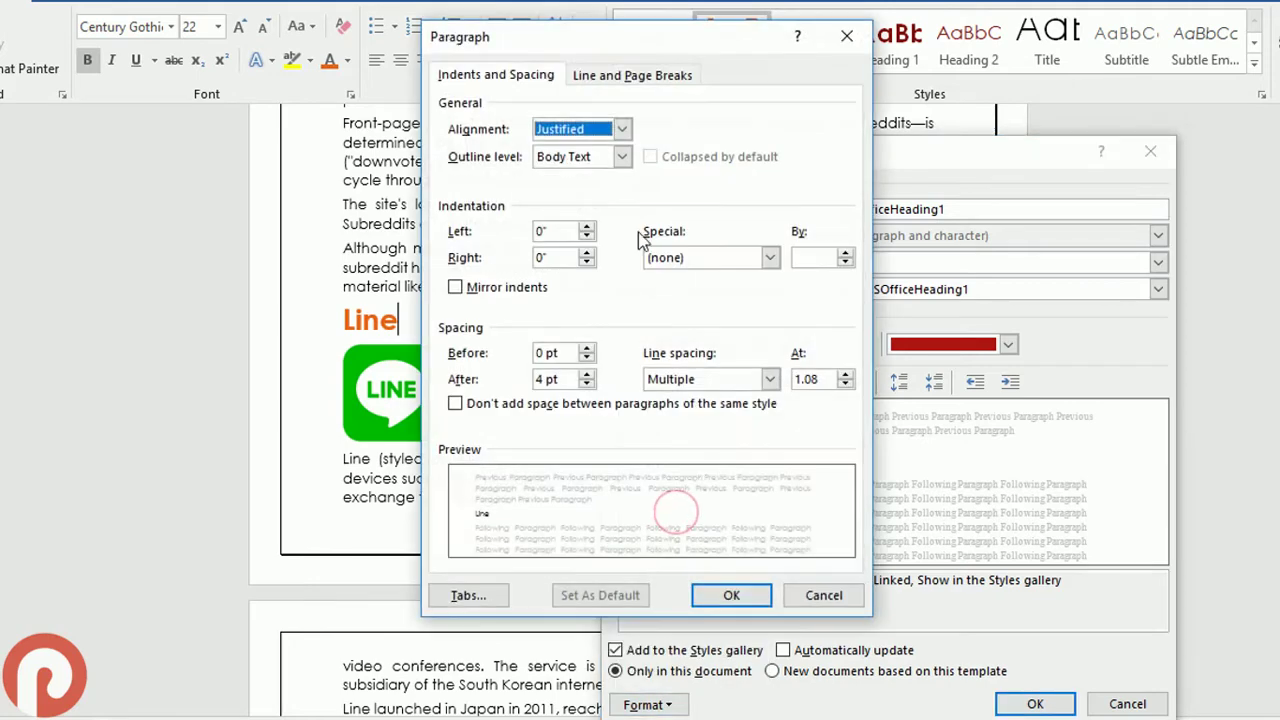
click(633, 78)
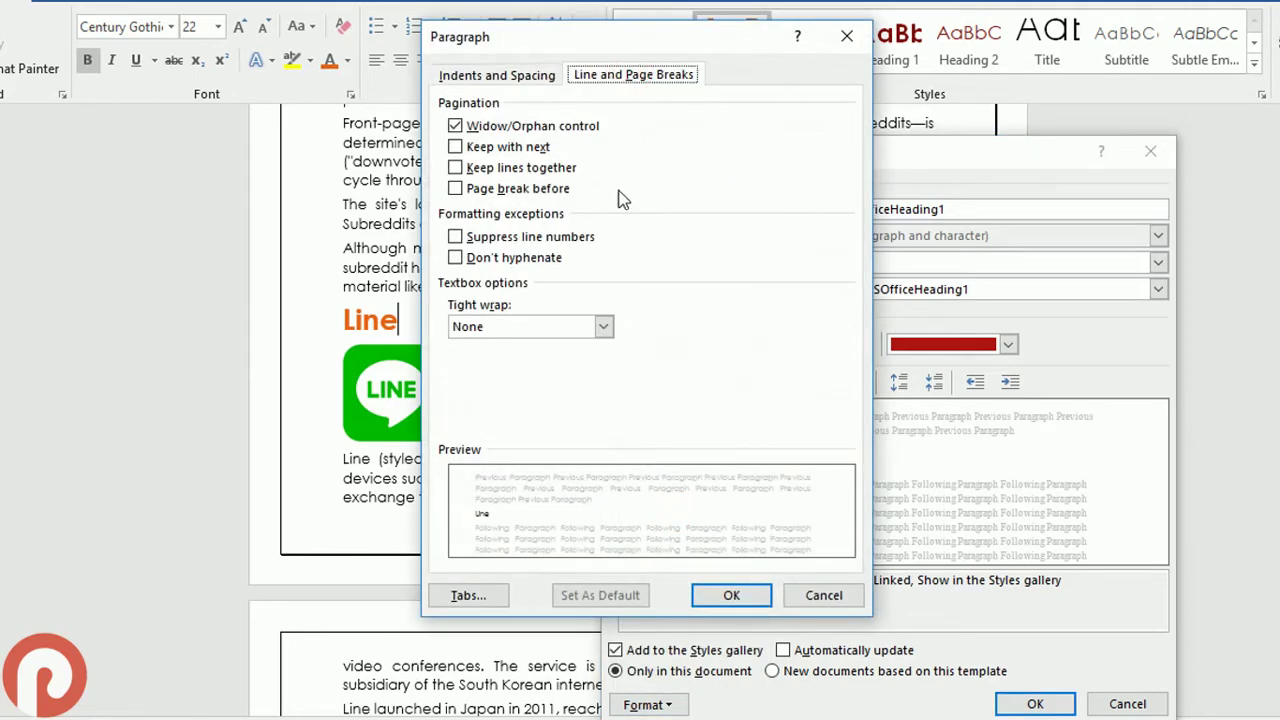
click(458, 190)
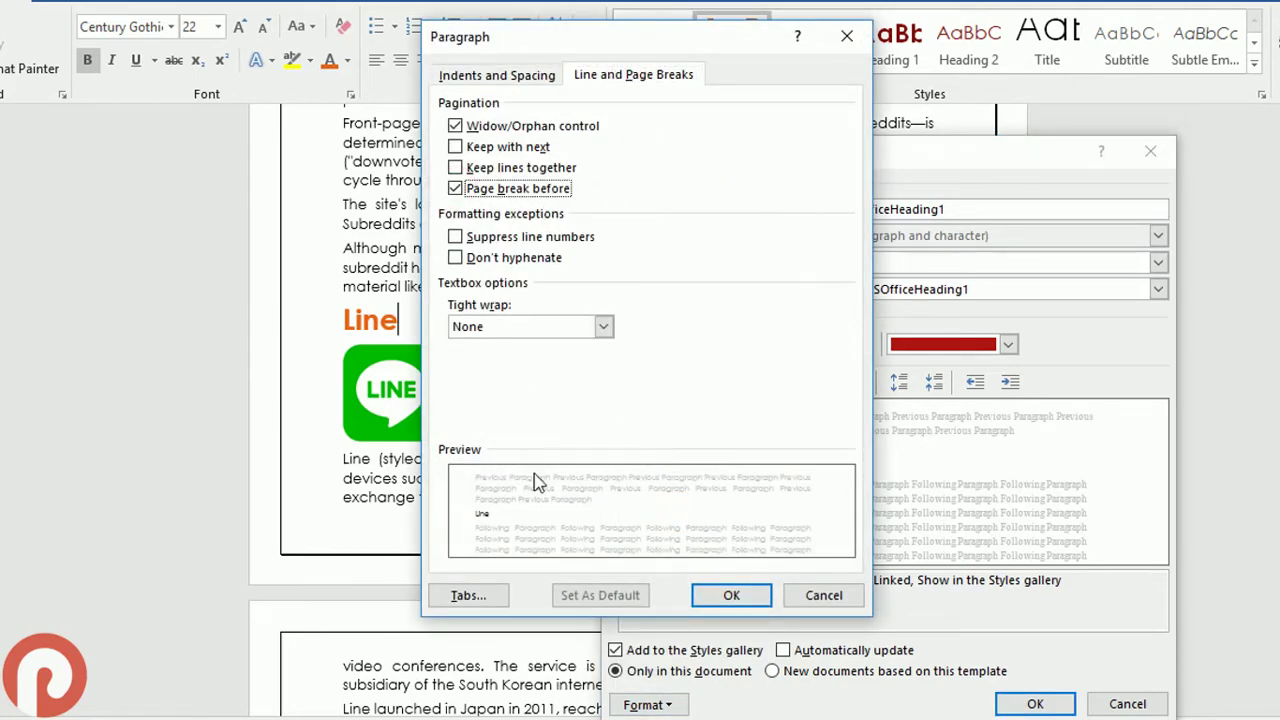
click(731, 595)
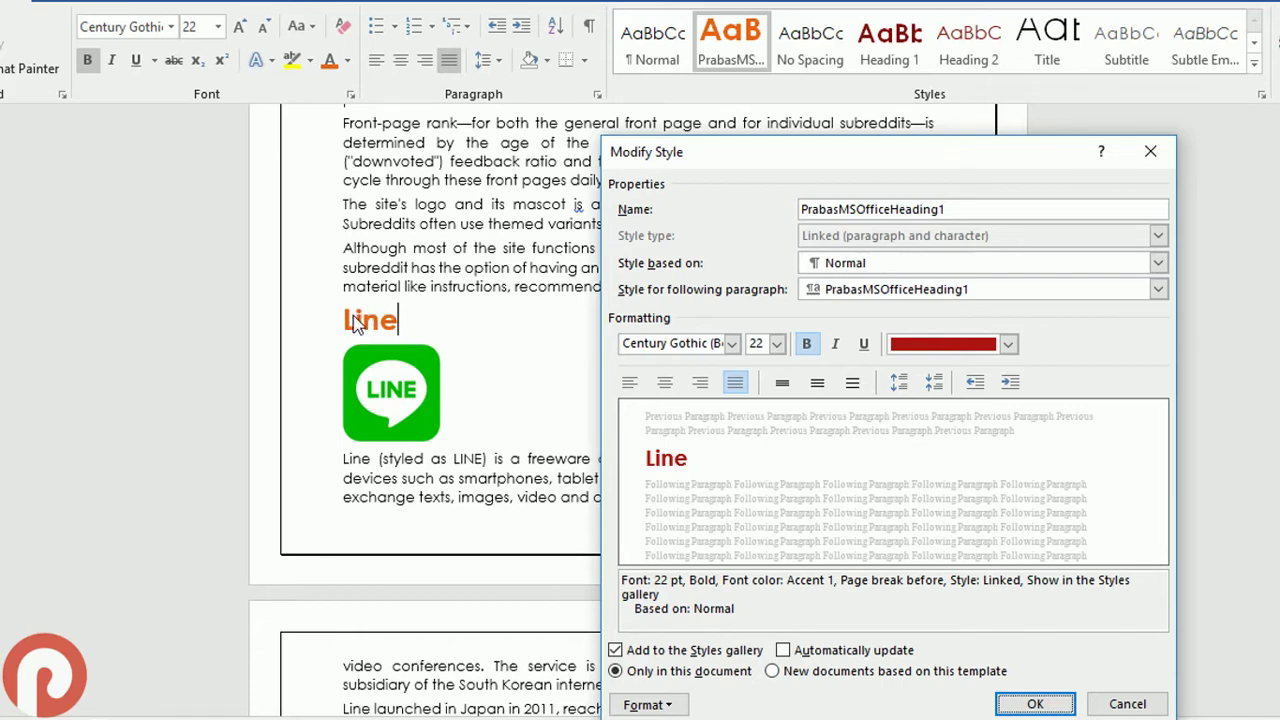
Save the style changes and scroll down to check the dark red Snapchat and Reddit headings.
click(1002, 704)
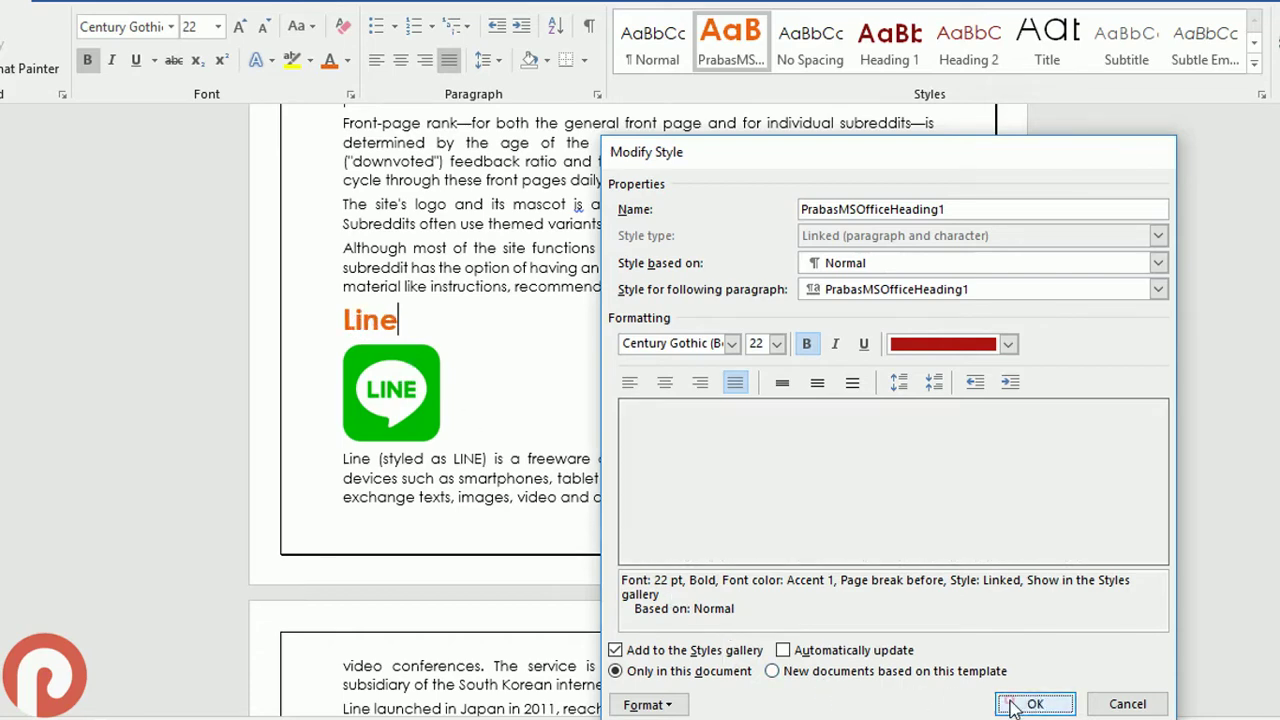
scroll(523, 485, down, 4)
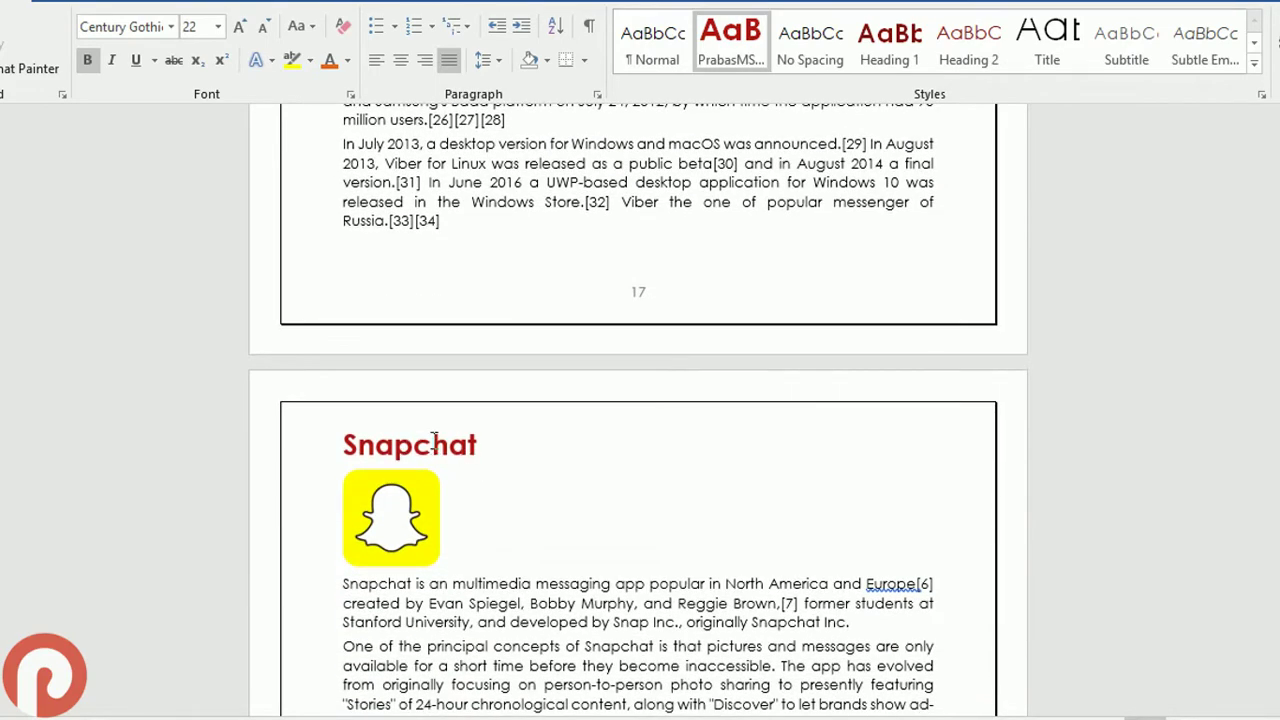
drag(435, 442, 402, 444)
scroll(395, 435, down, 5)
scroll(395, 430, down, 4)
scroll(395, 430, down, 6)
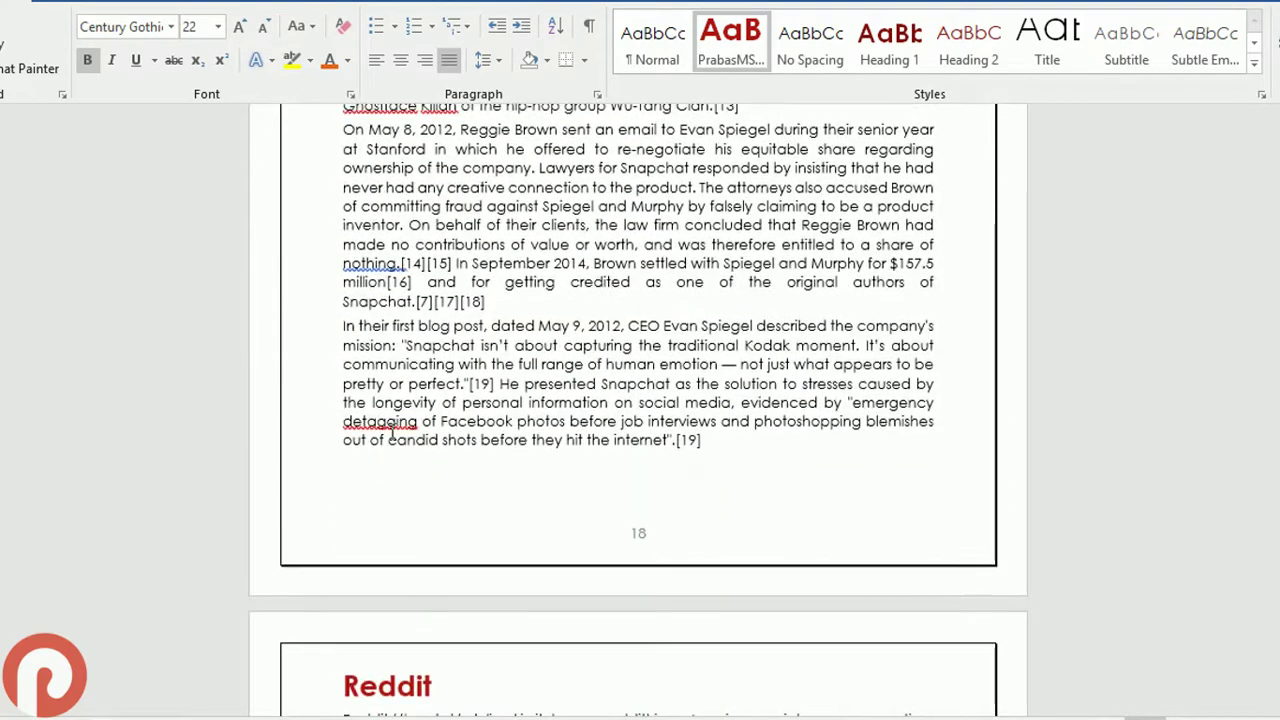
scroll(410, 450, down, 4)
drag(418, 455, 352, 455)
scroll(355, 452, down, 2)
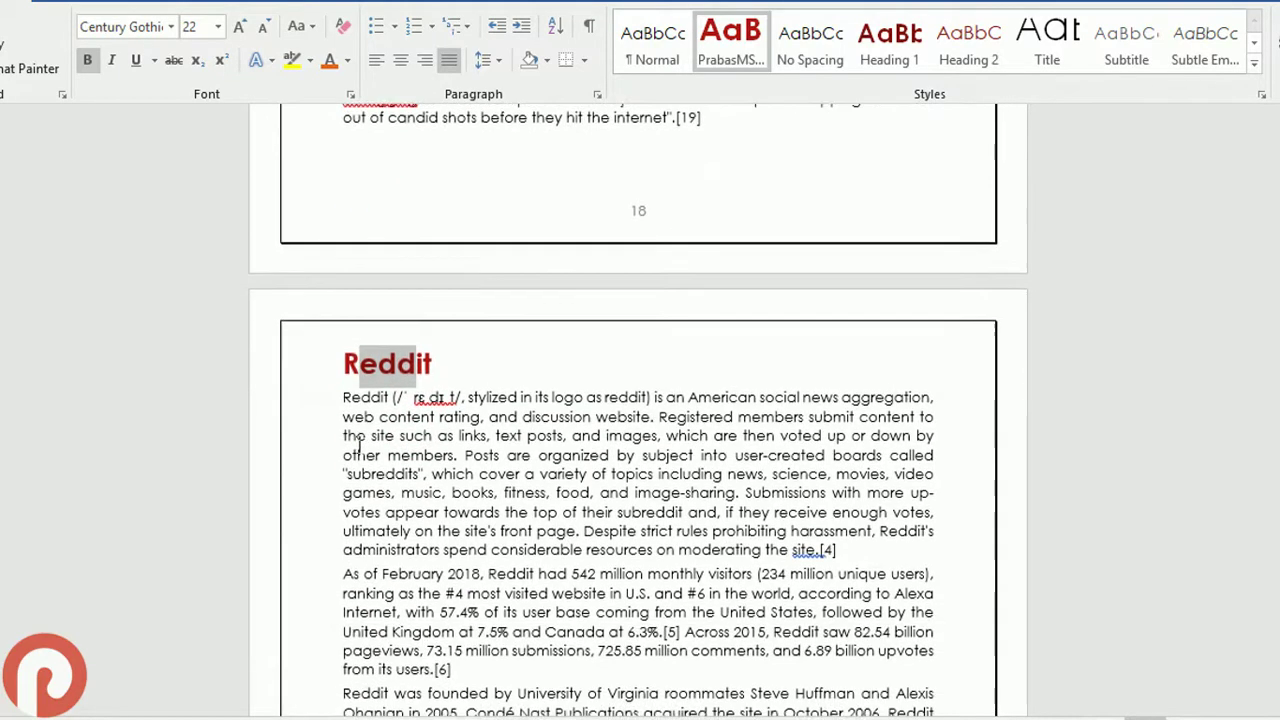
scroll(360, 447, down, 4)
scroll(368, 440, down, 1)
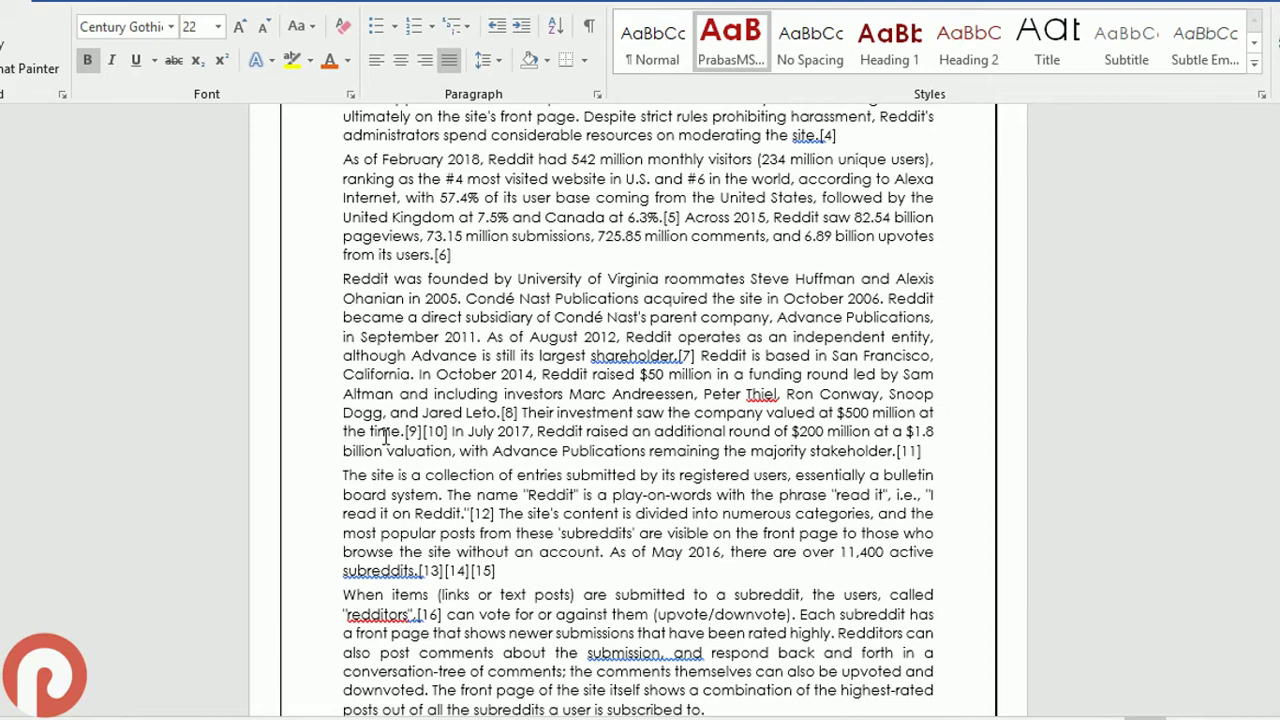
Scroll back up through the document toward the beginning.
scroll(386, 436, up, 3)
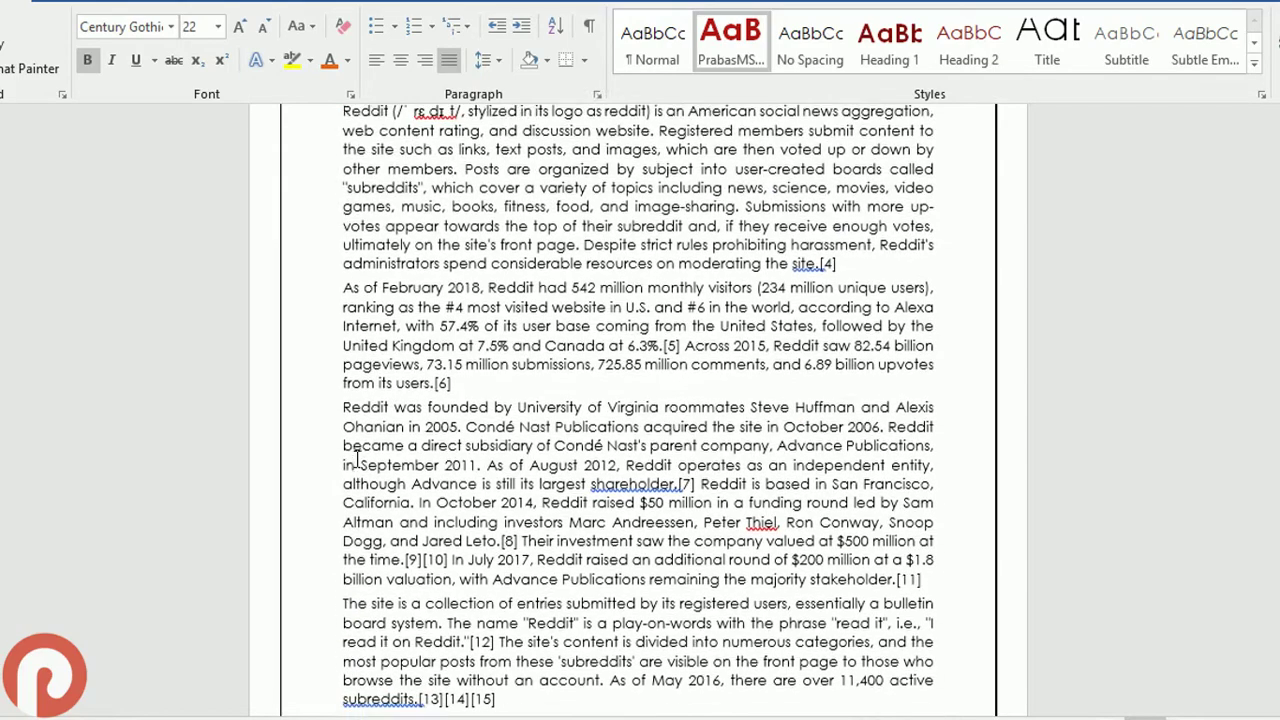
scroll(386, 436, up, 2)
scroll(386, 436, up, 3)
scroll(388, 440, up, 3)
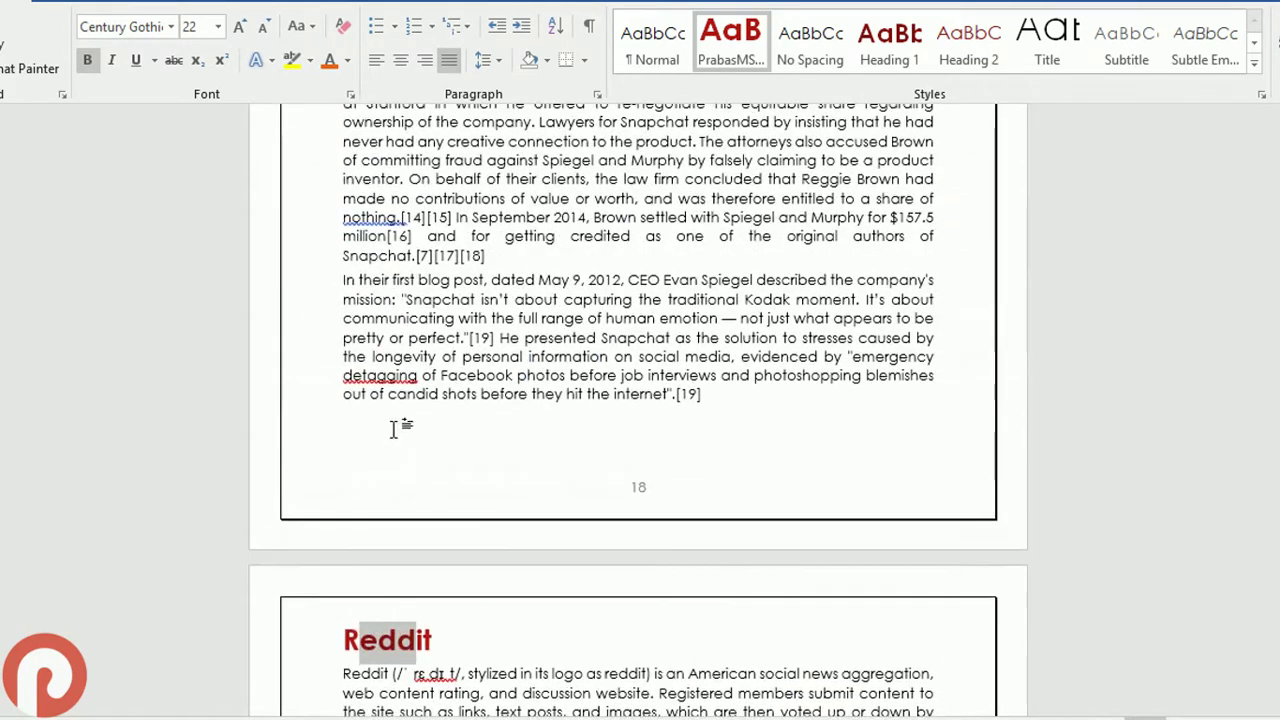
scroll(395, 430, up, 2)
scroll(395, 432, up, 1)
scroll(390, 430, up, 2)
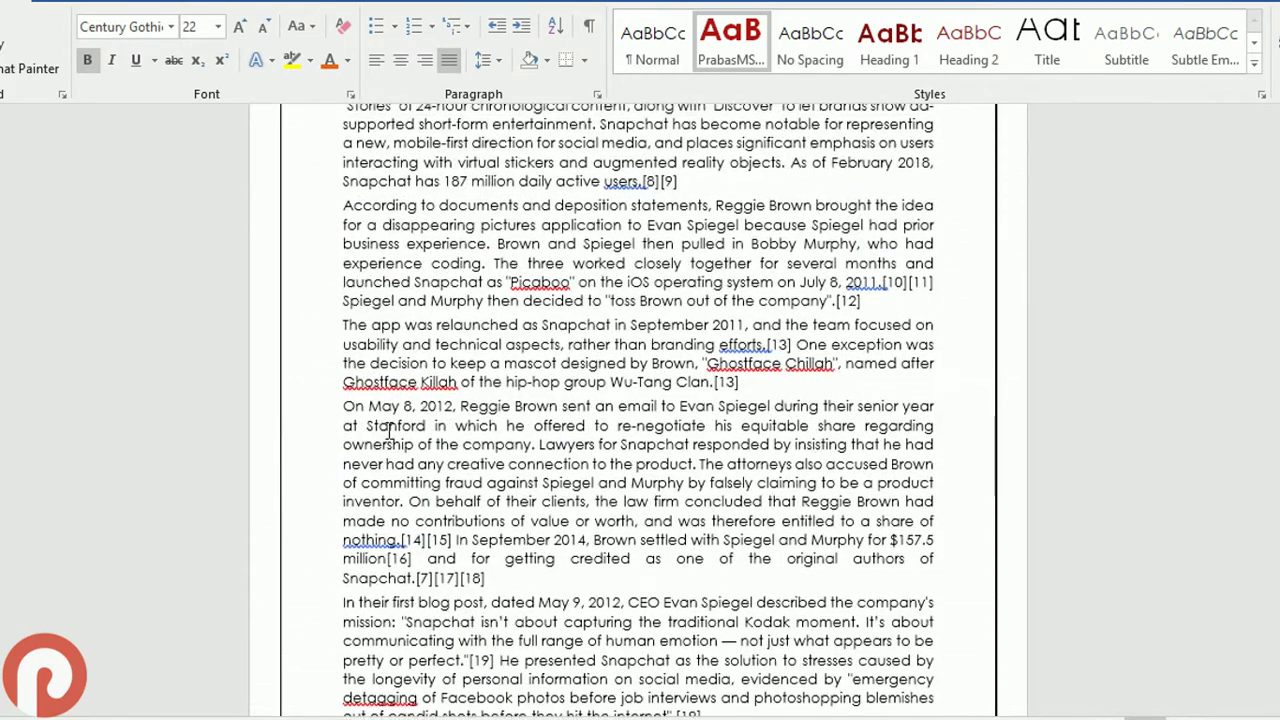
Put the cursor on the blank page after the SOCIAL MEDIA cover and show the References commands.
key(ctrl+Home)
scroll(389, 429, down, 3)
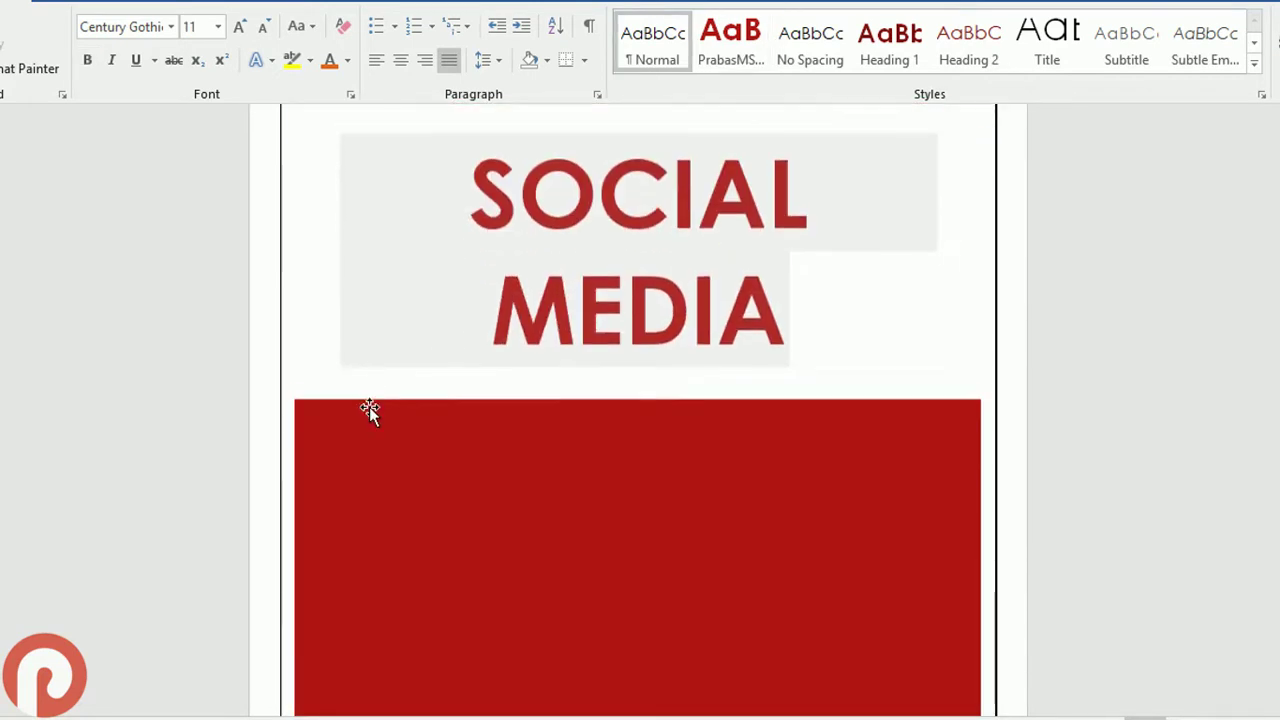
scroll(364, 417, down, 4)
scroll(364, 417, down, 4)
click(366, 412)
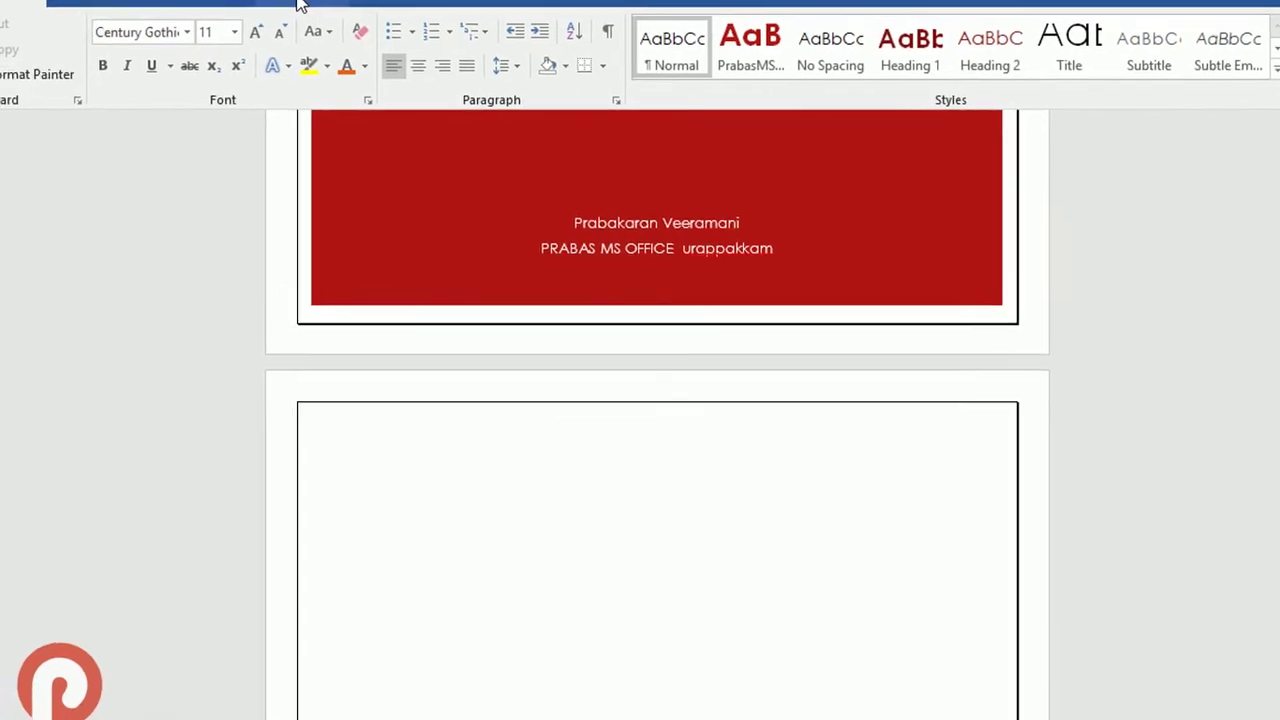
click(297, 5)
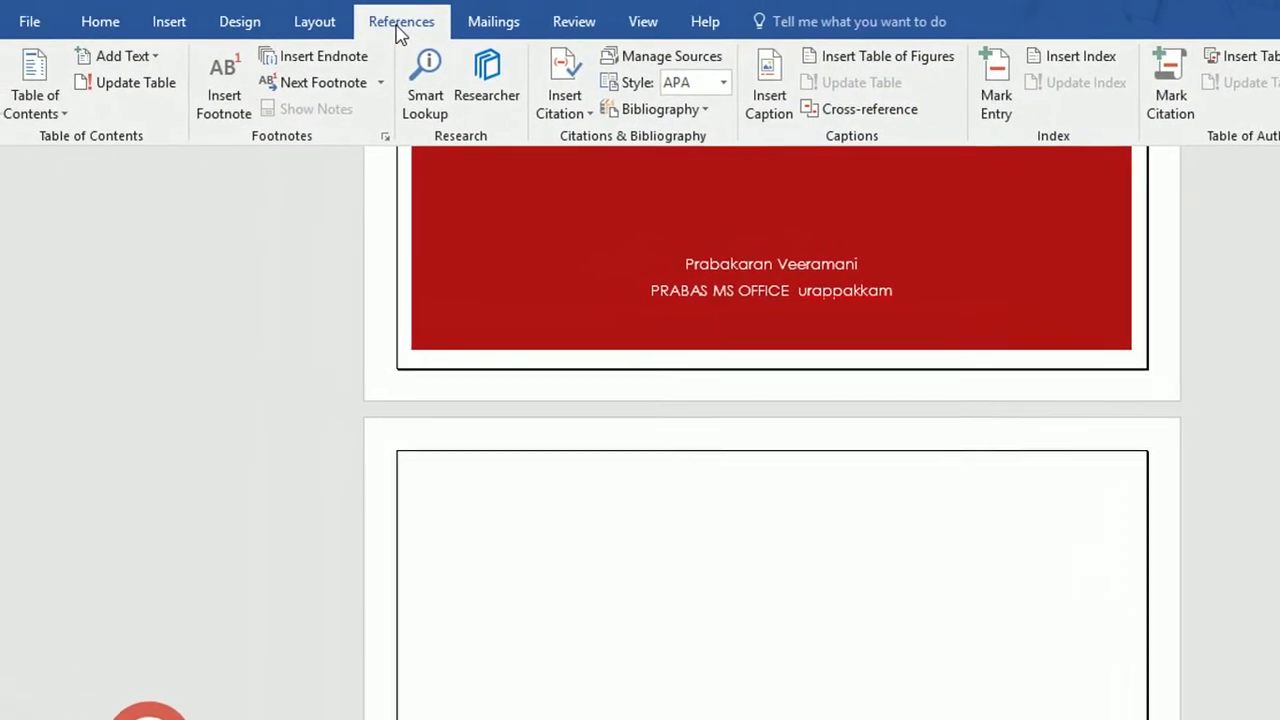
In the Custom Table of Contents options, clear the Heading 1, 2 and 3 levels.
click(57, 80)
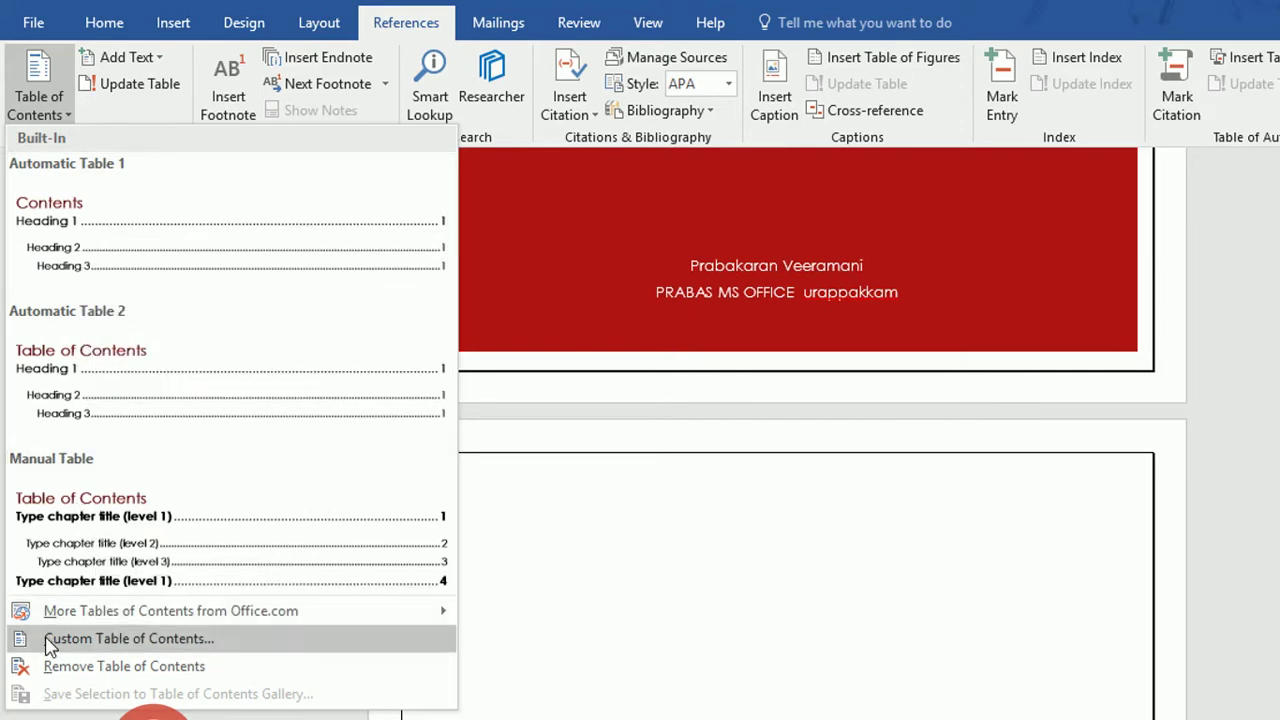
click(134, 645)
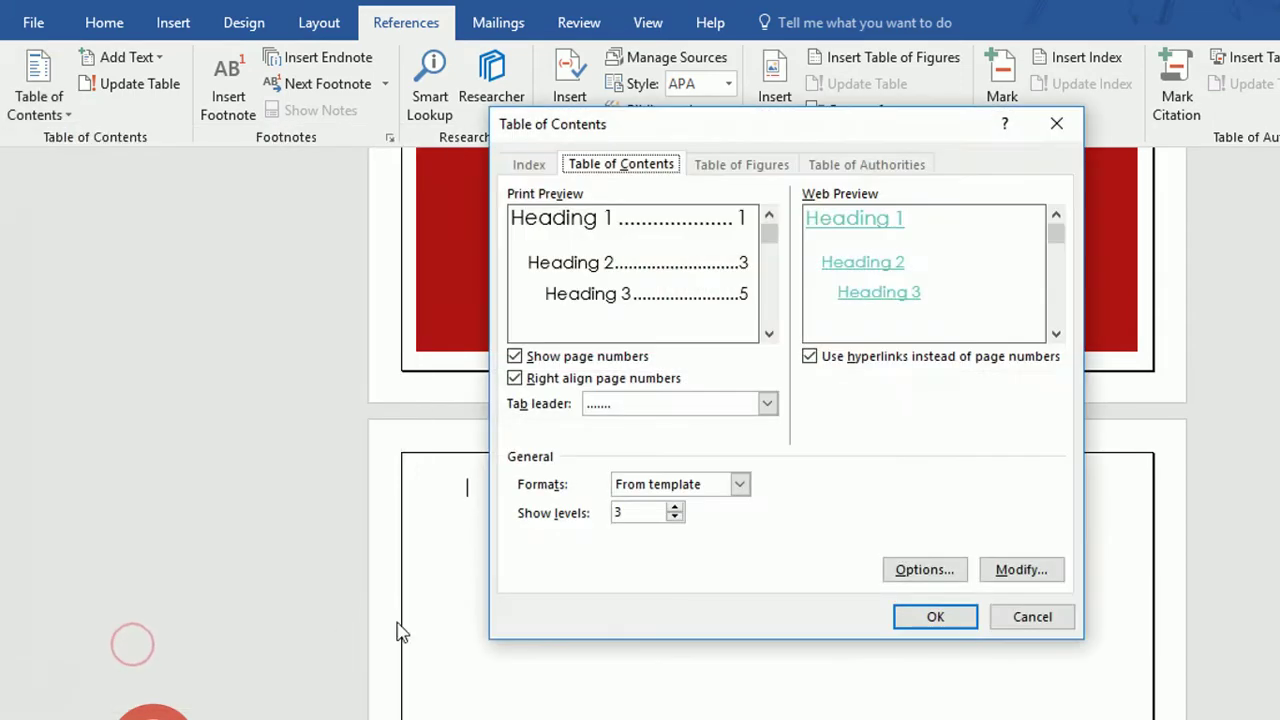
click(940, 570)
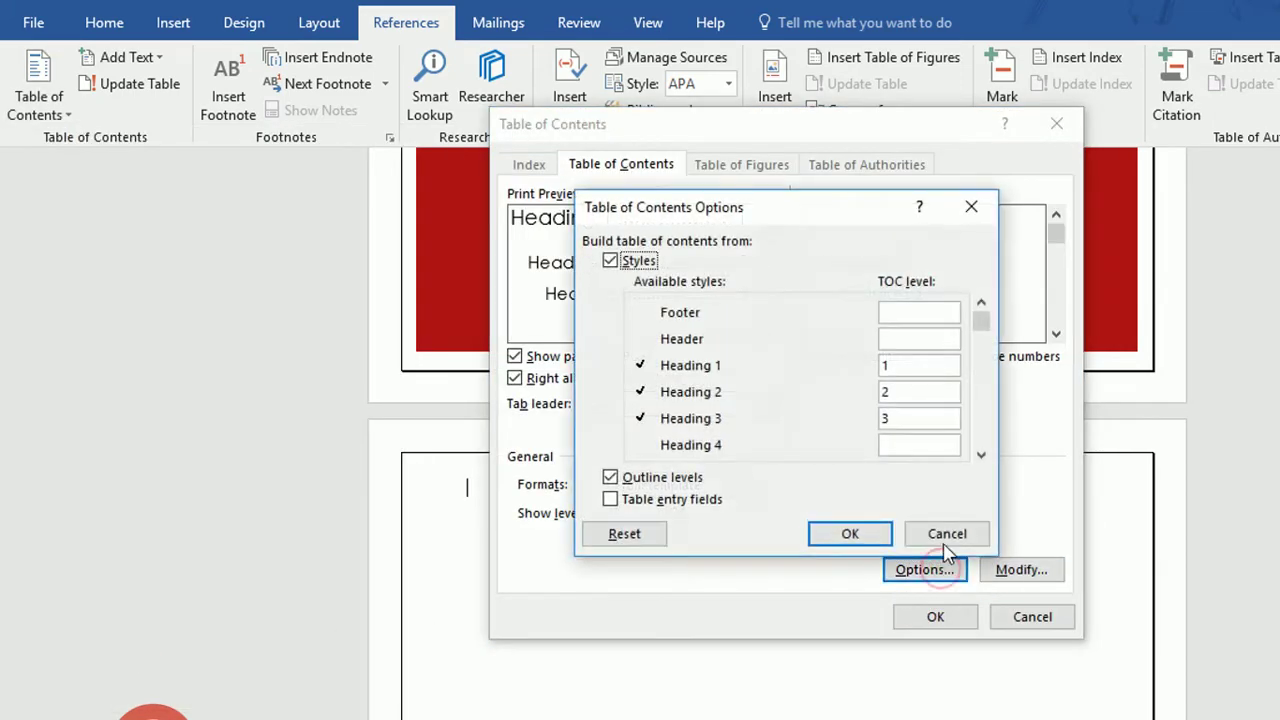
drag(892, 365, 830, 368)
key(BackSpace)
double_click(888, 392)
key(BackSpace)
double_click(886, 419)
key(BackSpace)
Assign level 1 to the PrabasMSOfficeHeading1 style.
click(980, 455)
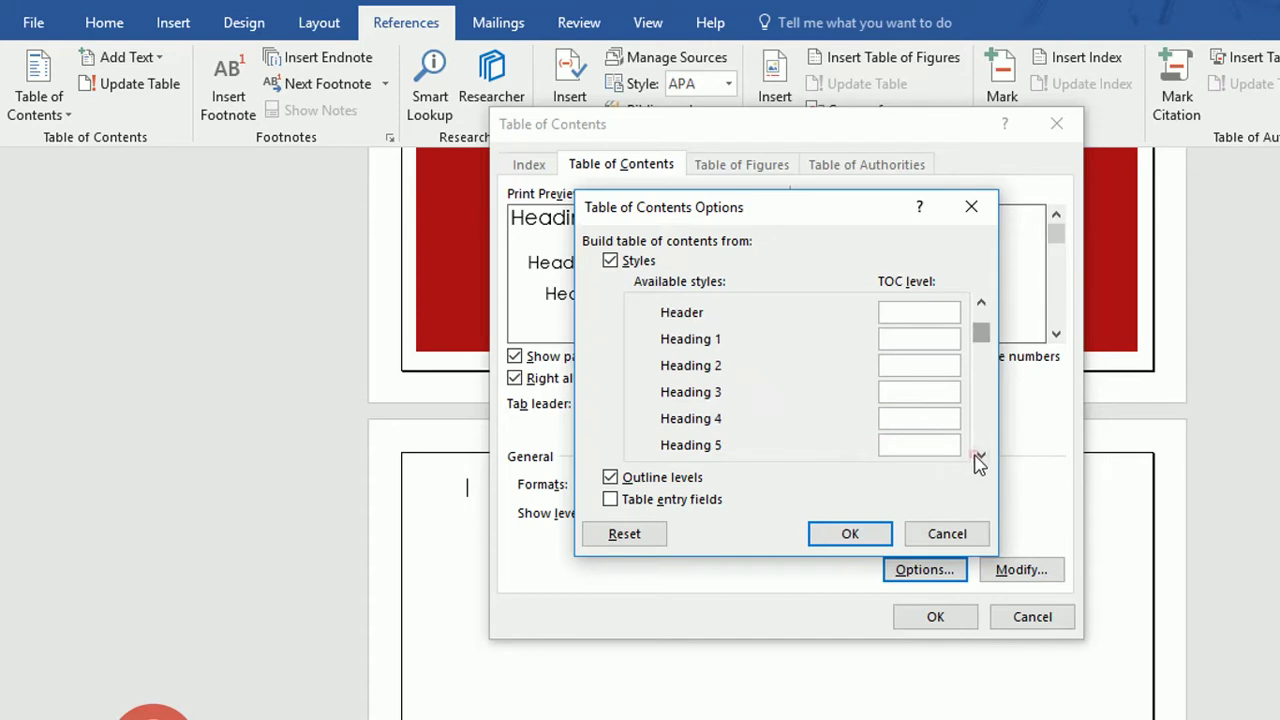
click(980, 455)
click(980, 455)
click(980, 455)
click(980, 455)
click(980, 455)
click(980, 455)
click(980, 455)
click(980, 455)
click(980, 455)
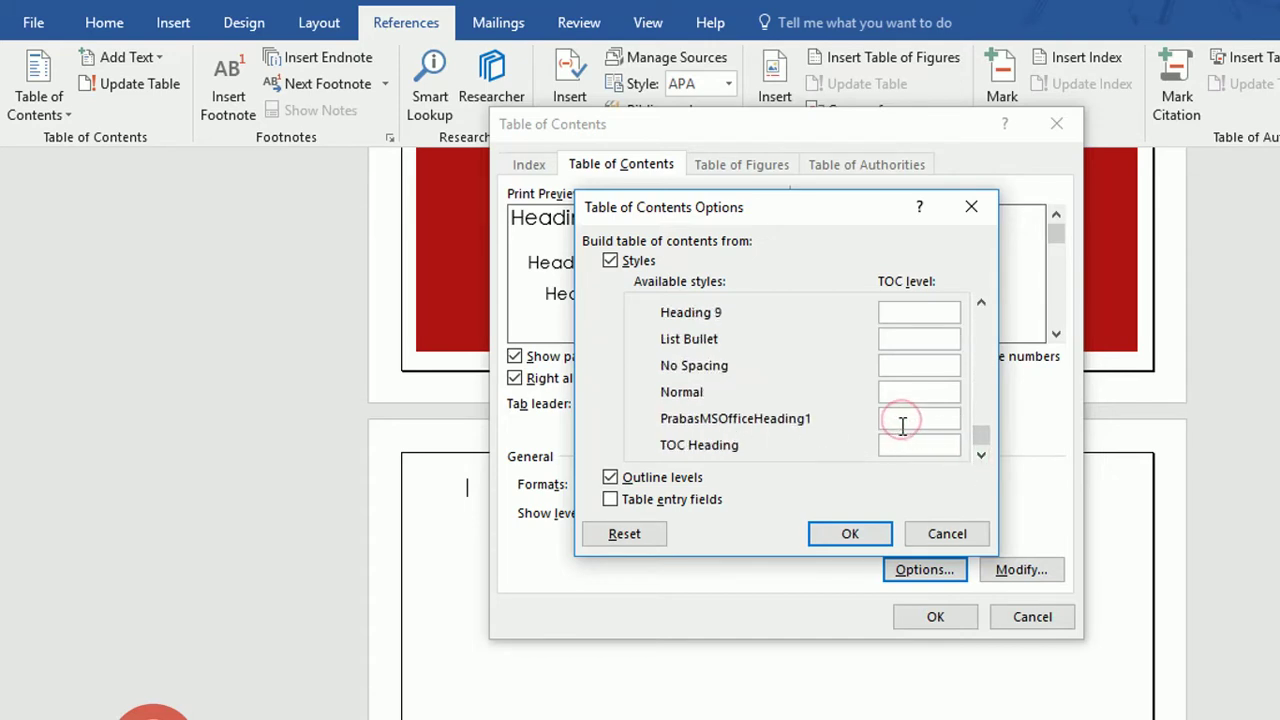
text(1)
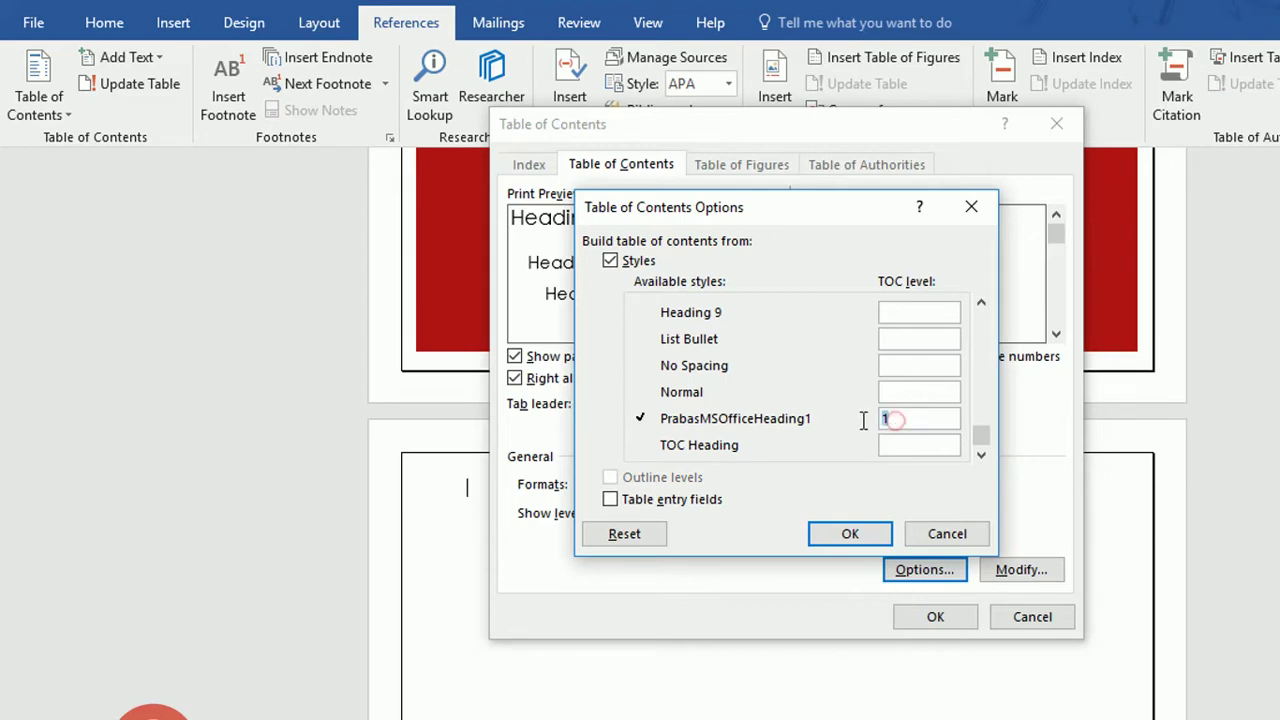
double_click(908, 424)
Confirm the style levels and preview the Distinctive and Modern contents formats.
click(850, 533)
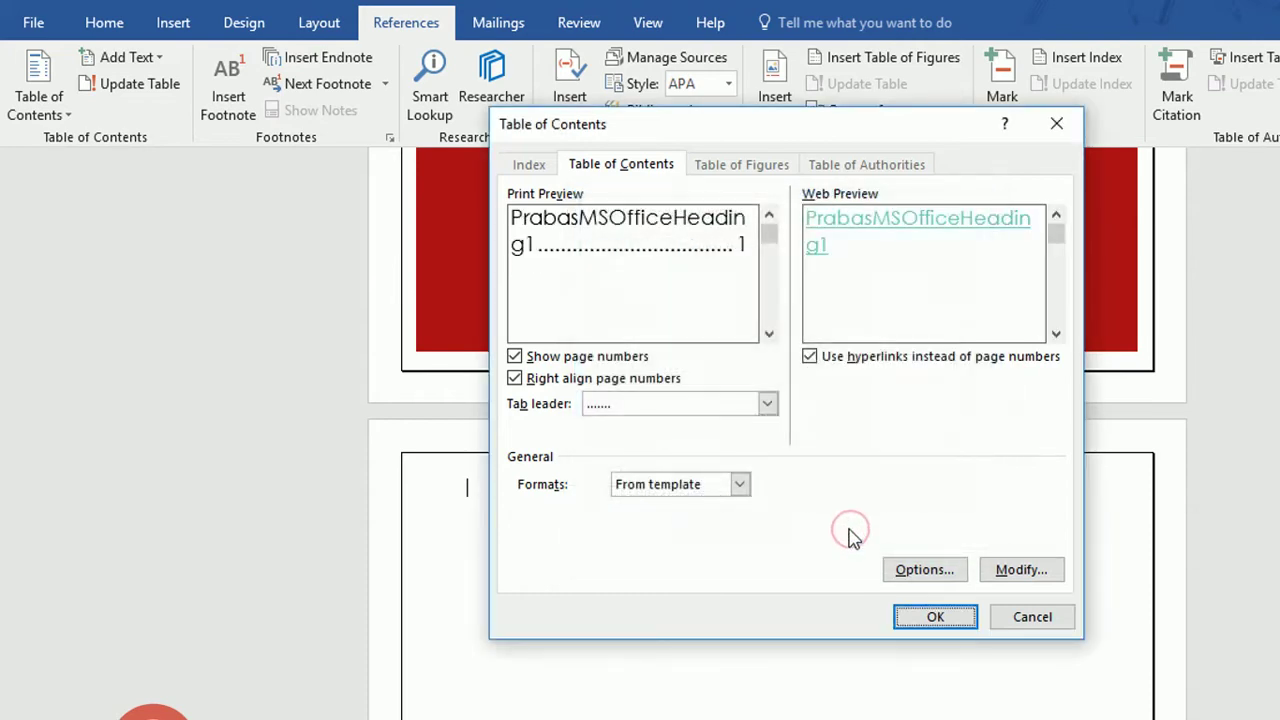
click(687, 410)
click(690, 410)
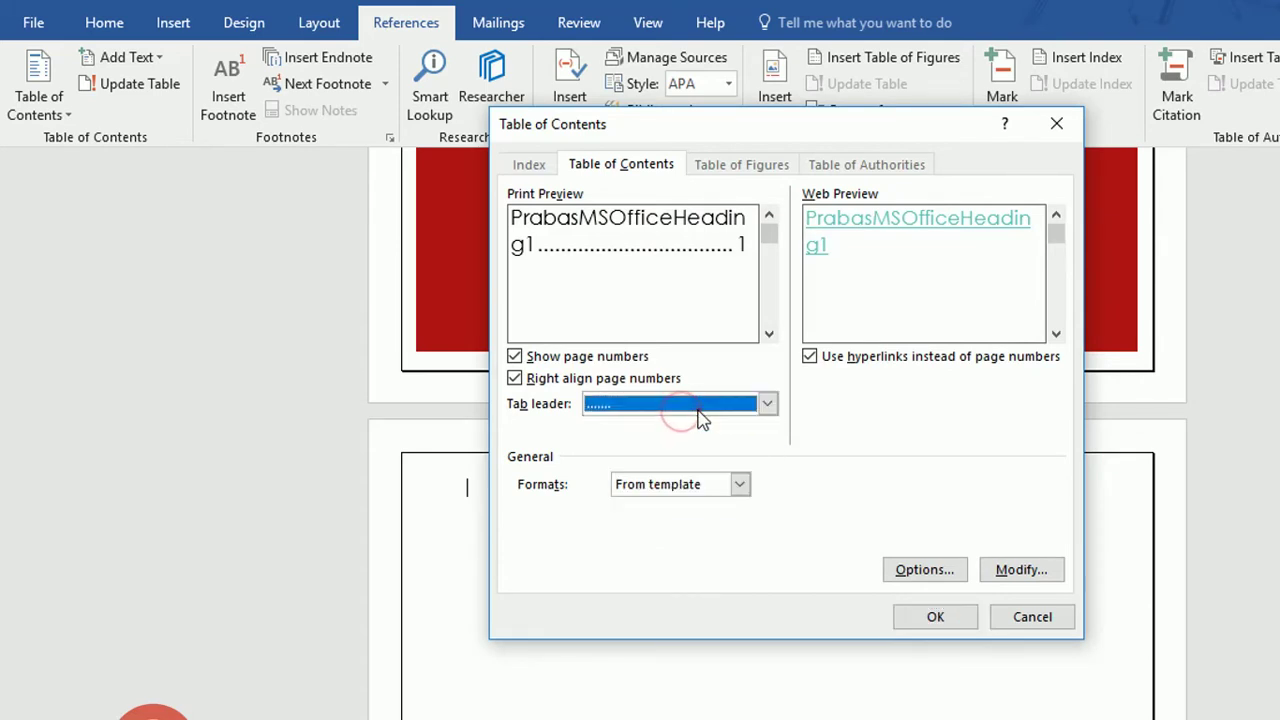
click(660, 486)
click(665, 535)
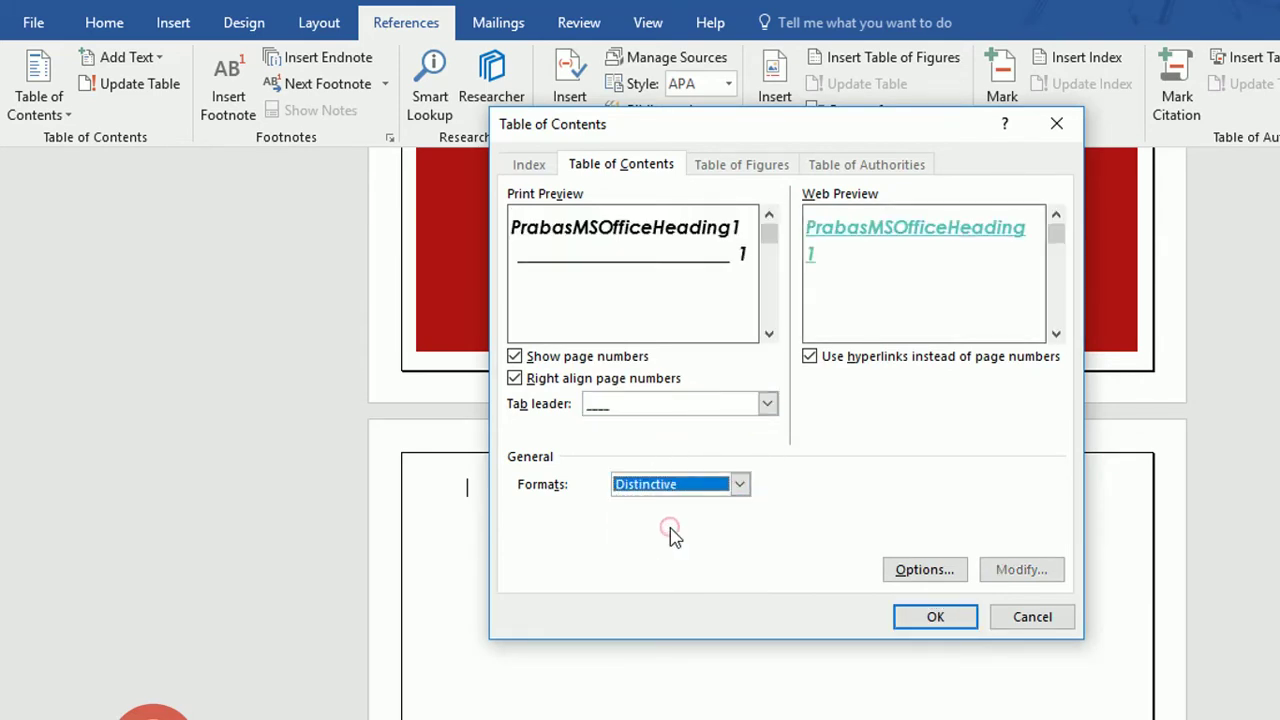
click(688, 486)
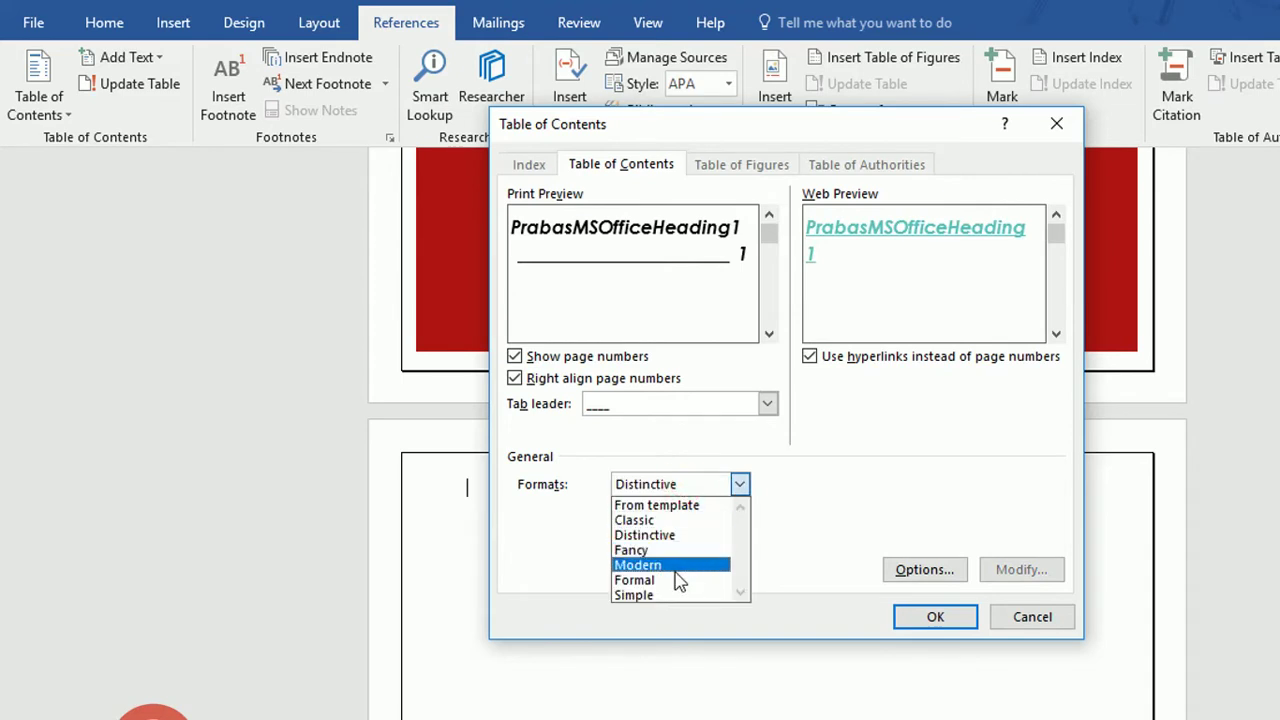
click(676, 566)
After trying Simple and Formal, settle on the Classic format with dotted tab leaders.
click(739, 484)
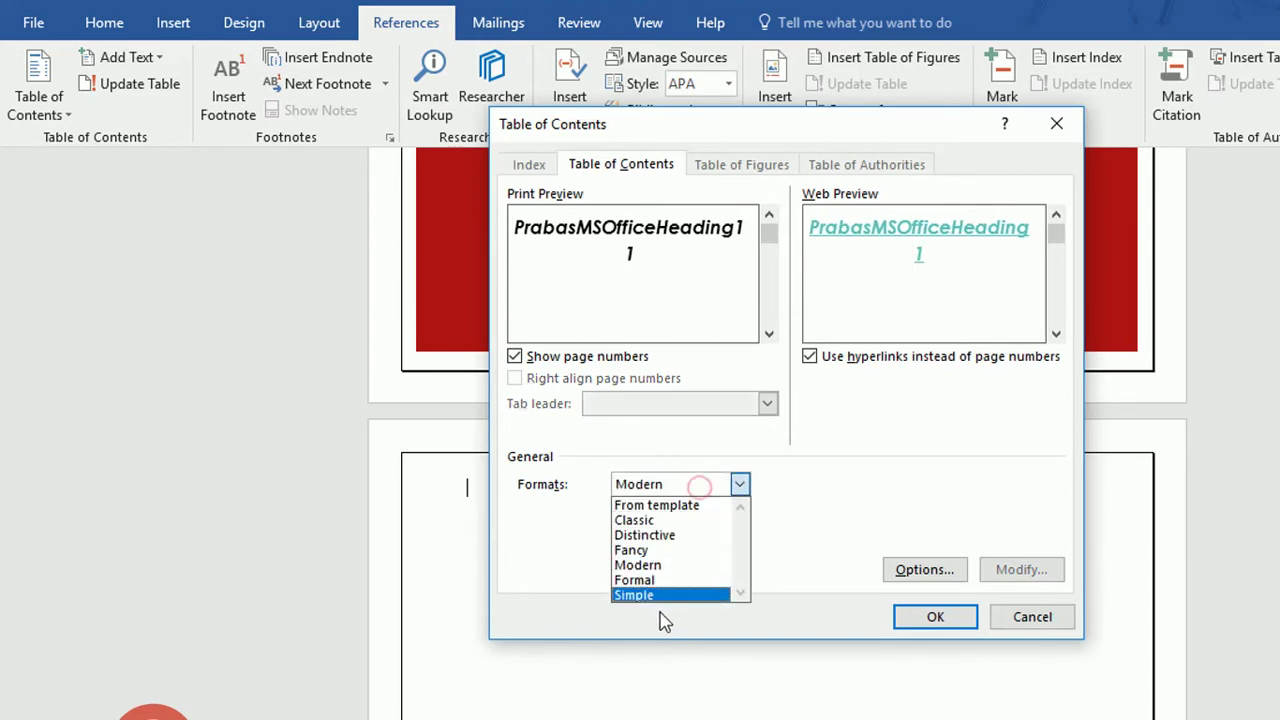
click(660, 596)
click(688, 485)
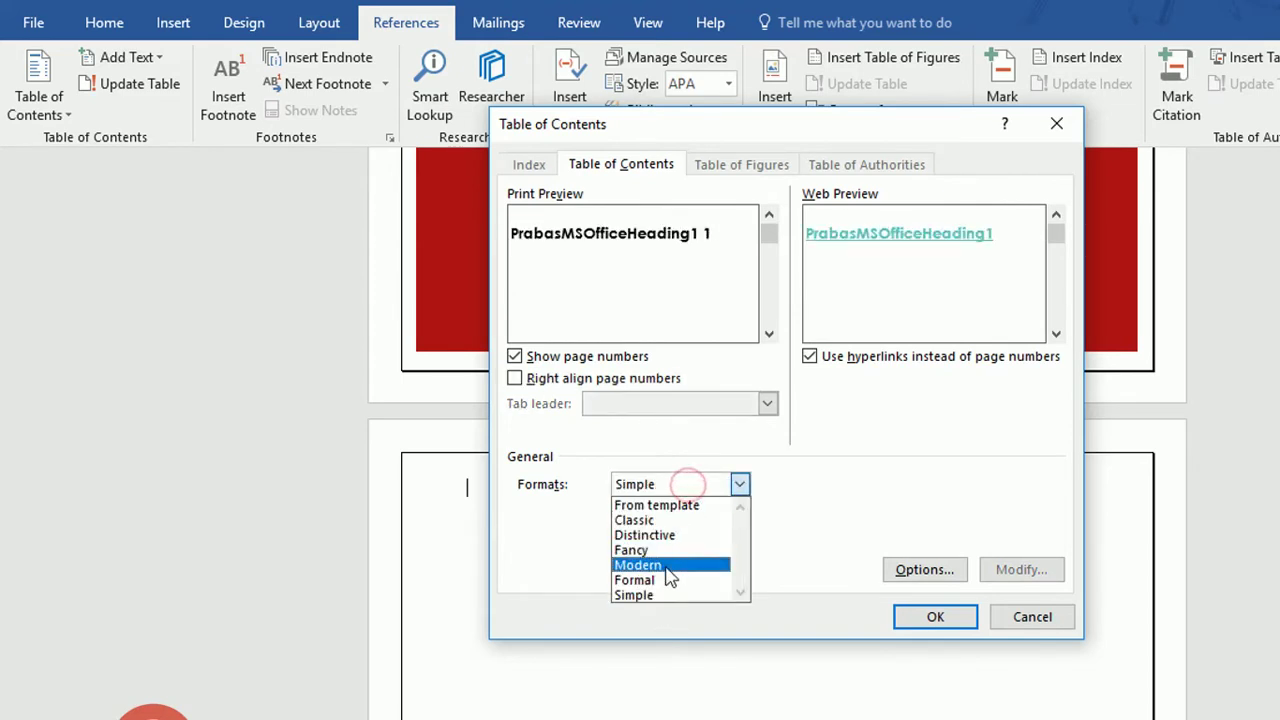
click(665, 579)
click(739, 484)
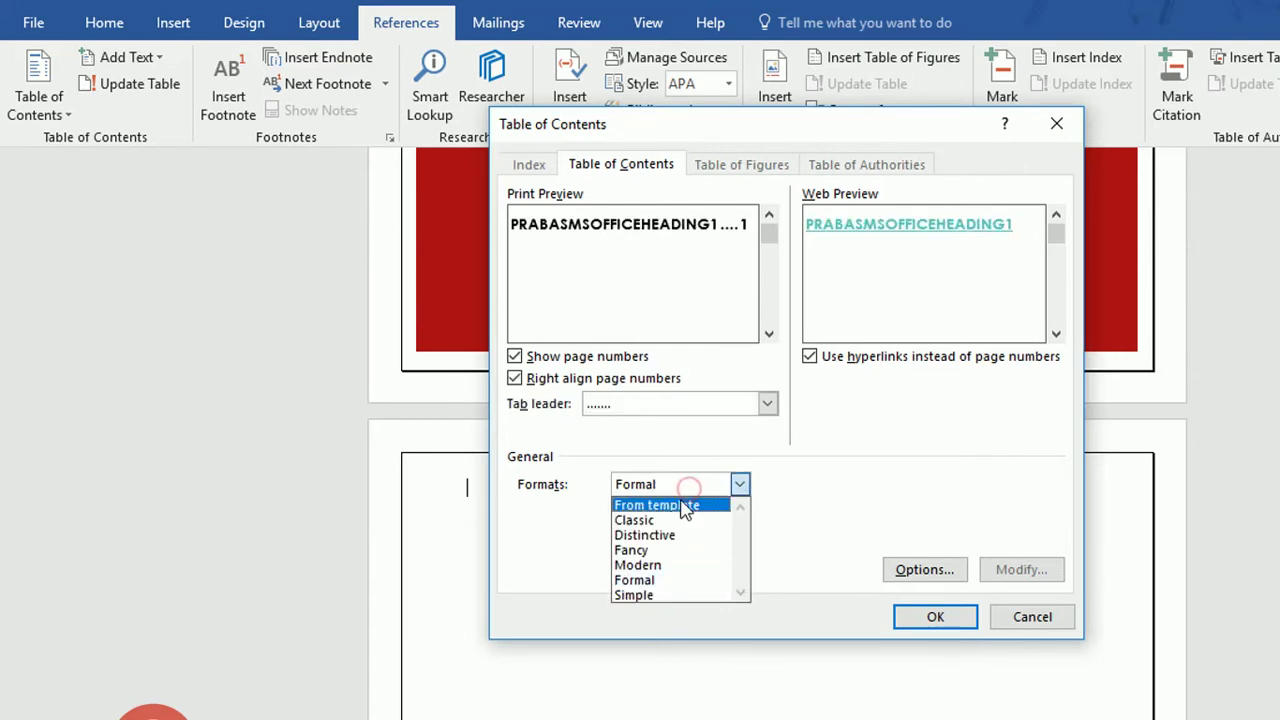
click(679, 524)
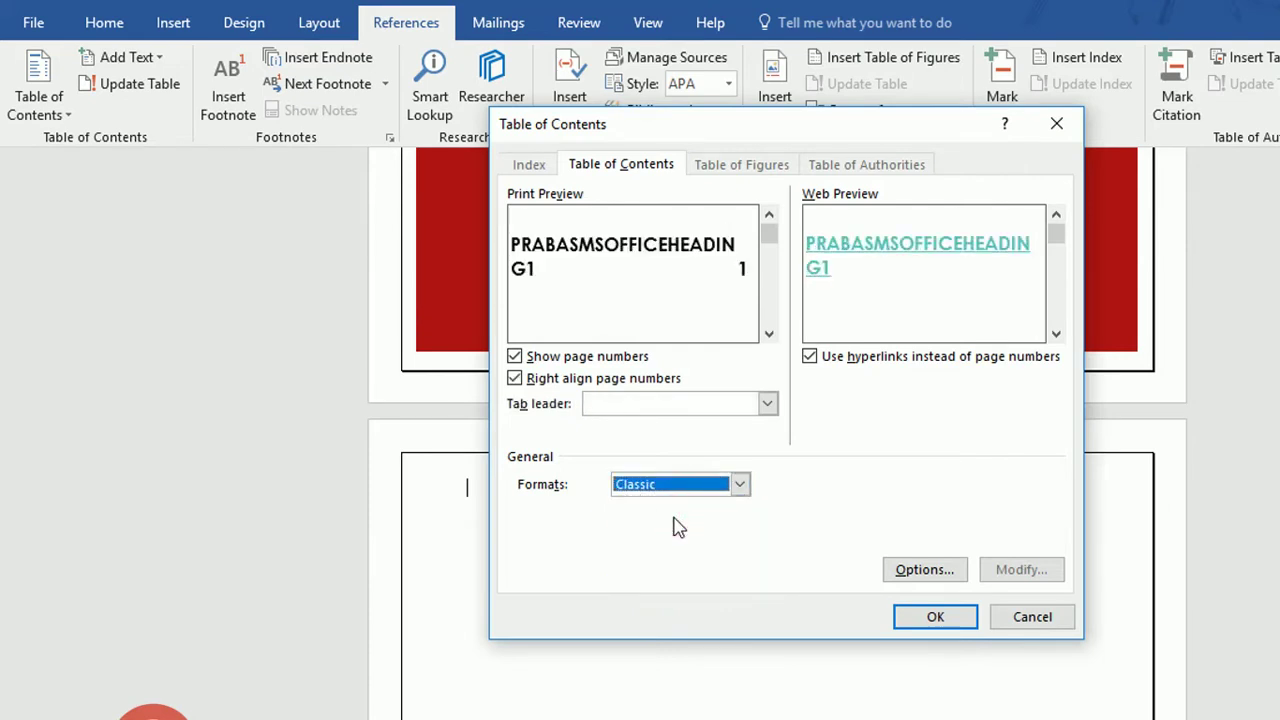
click(752, 408)
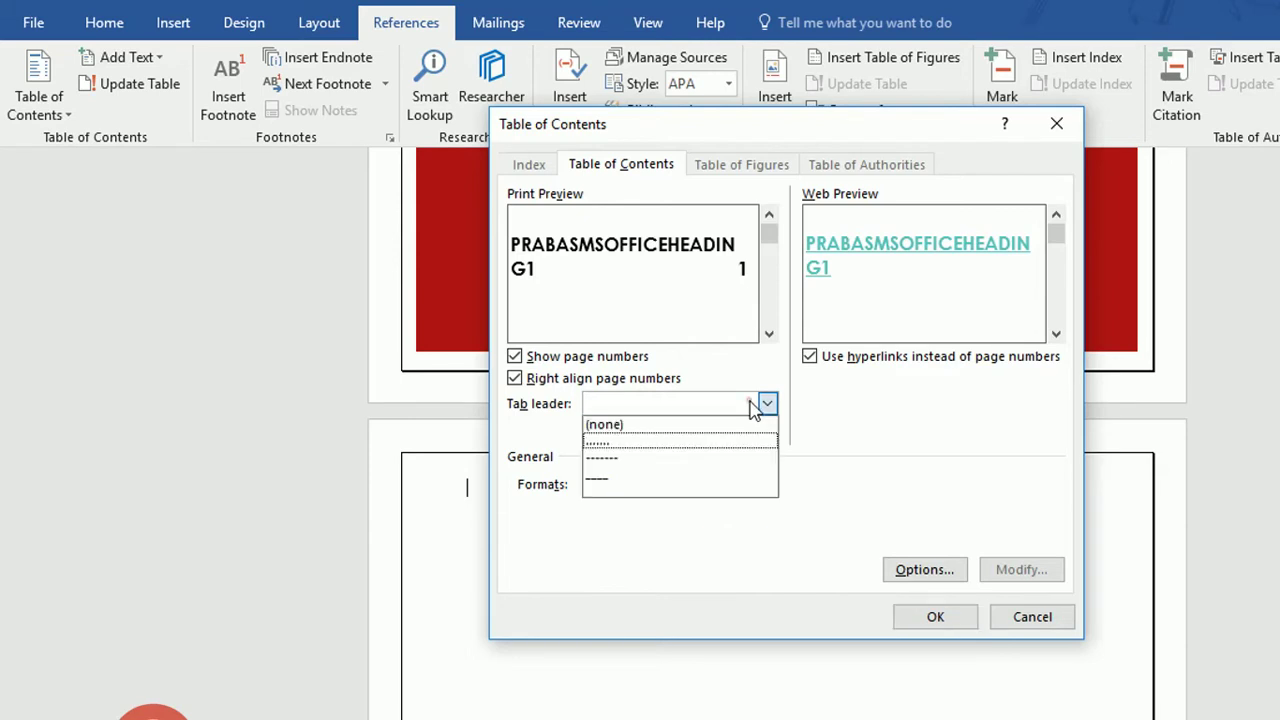
click(606, 442)
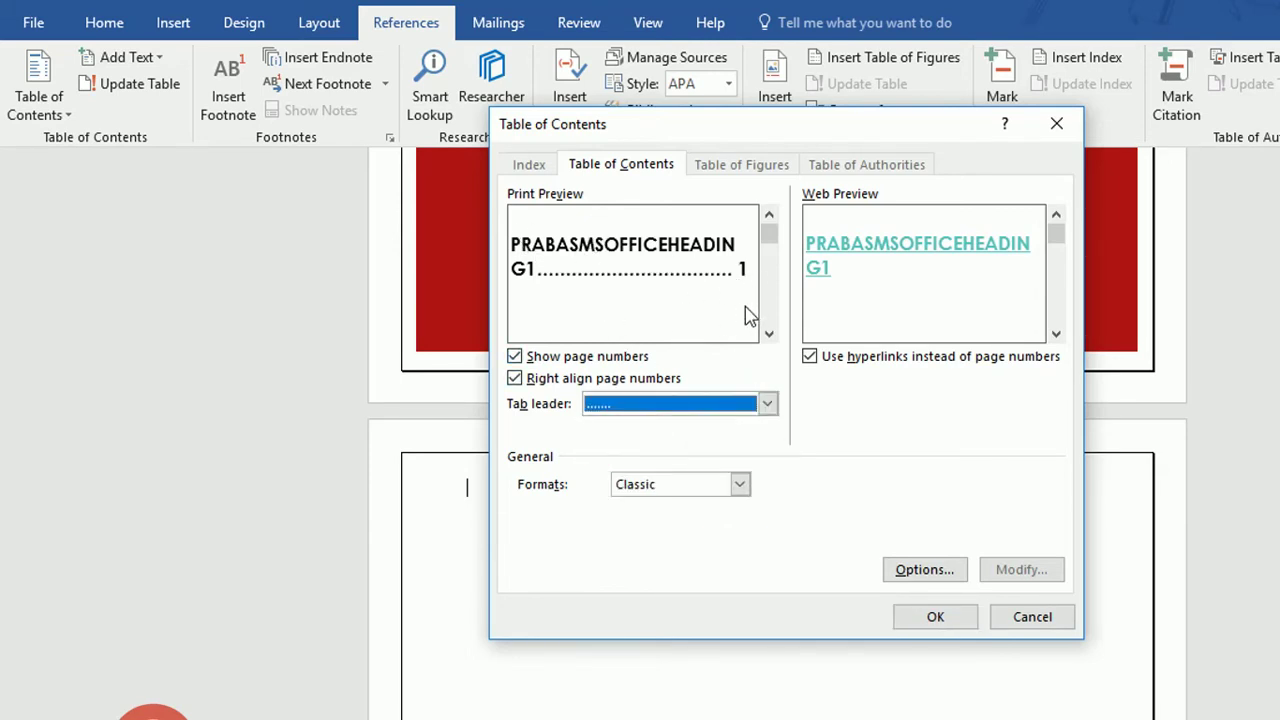
key(Tab)
click(934, 617)
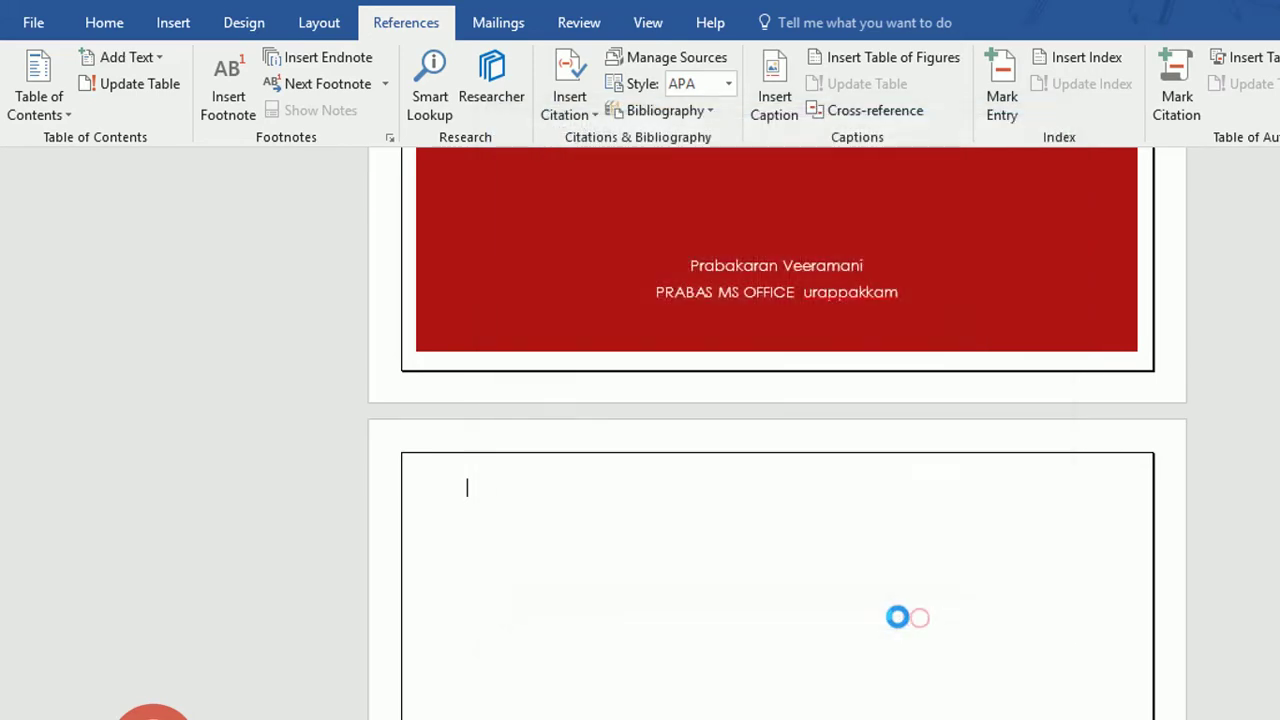
scroll(910, 600, down, 3)
scroll(865, 540, up, 1)
scroll(858, 515, up, 1)
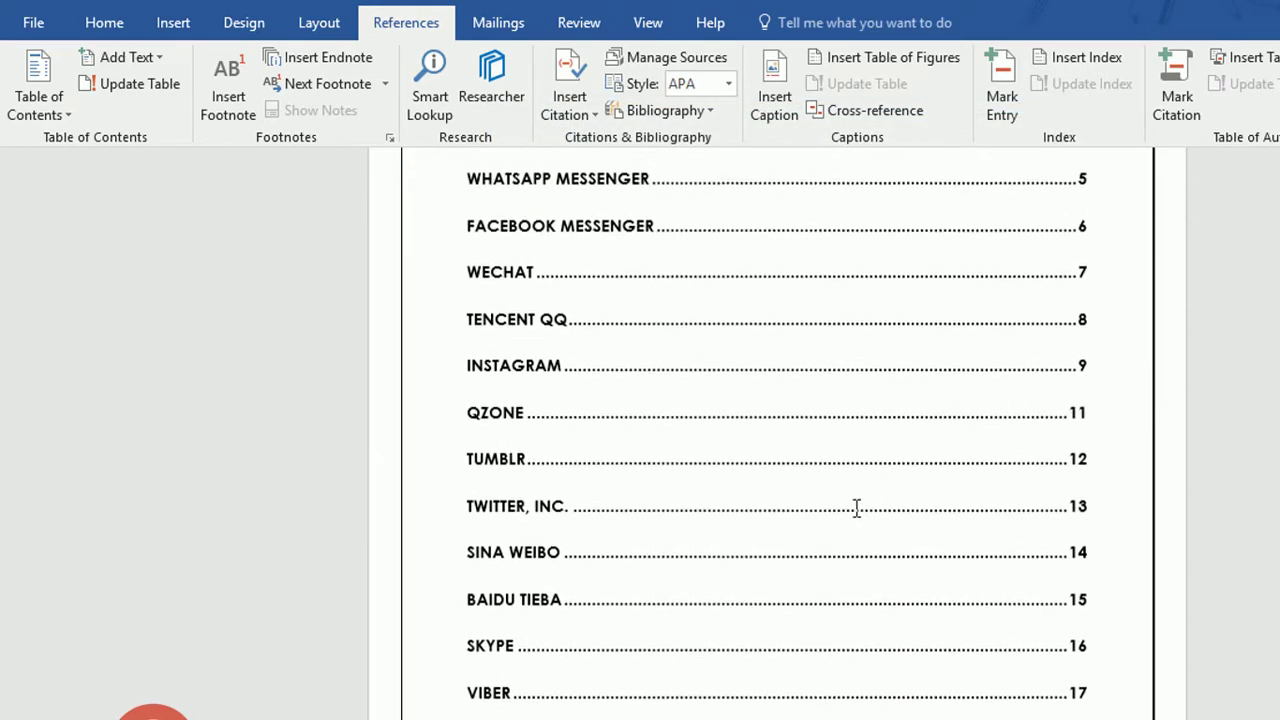
scroll(855, 506, up, 1)
scroll(850, 504, up, 4)
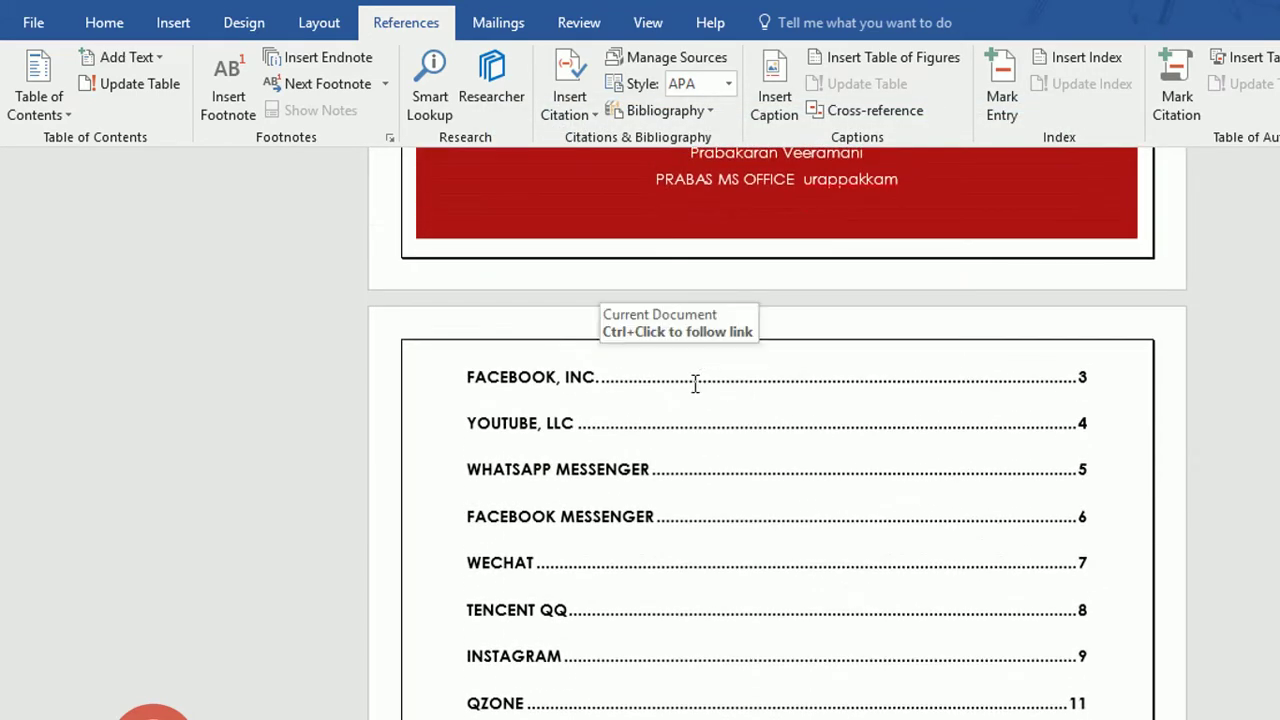
click(614, 381)
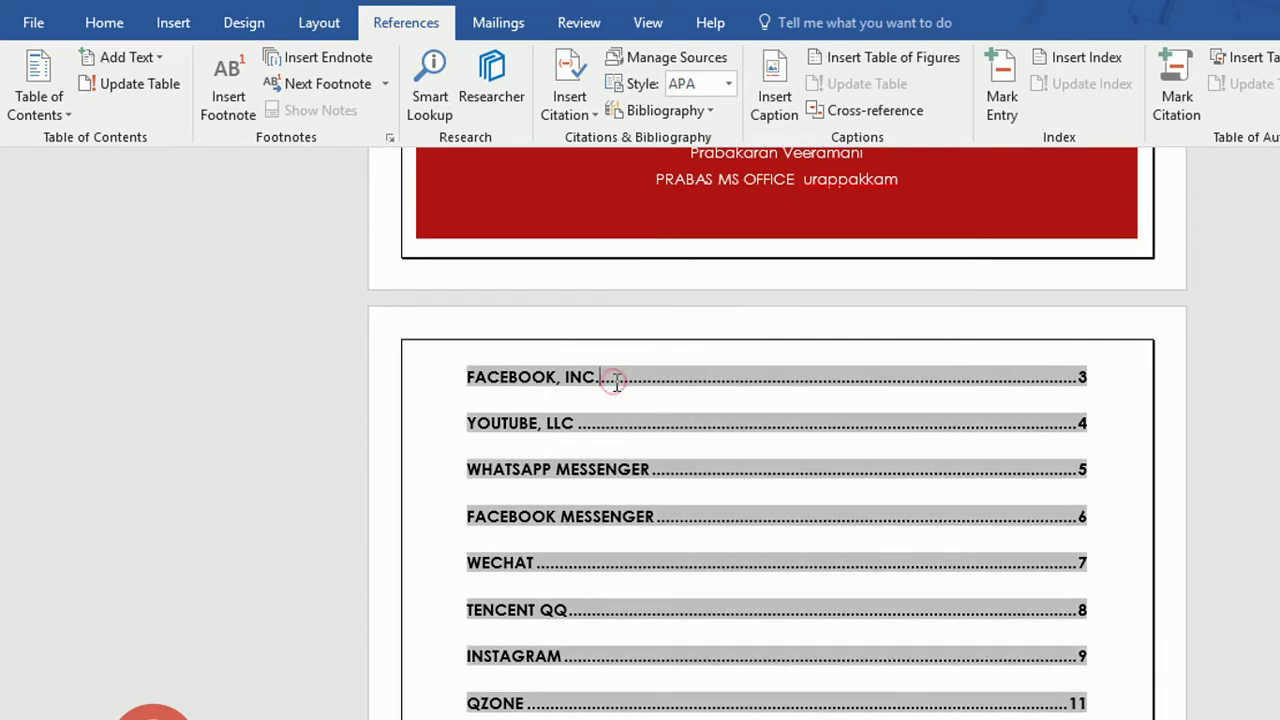
click(1110, 375)
scroll(740, 425, down, 3)
scroll(733, 430, down, 3)
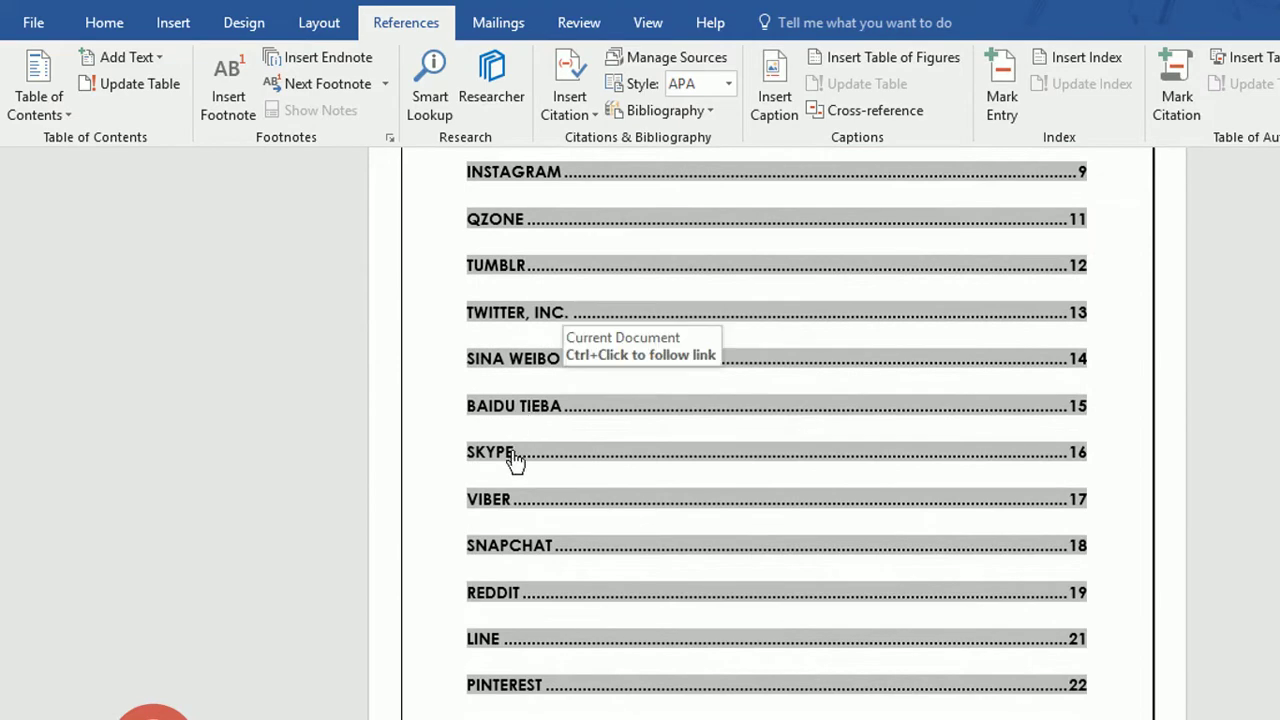
ctrl+click(510, 462)
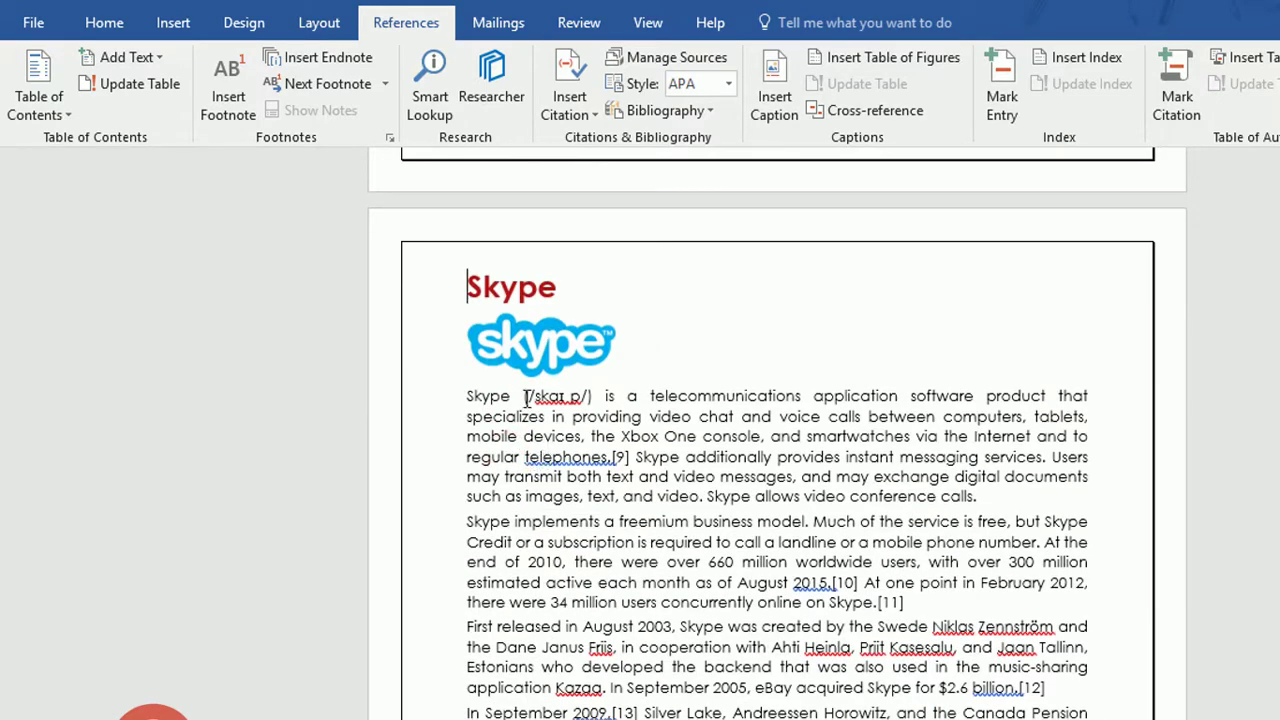
key(ctrl+Home)
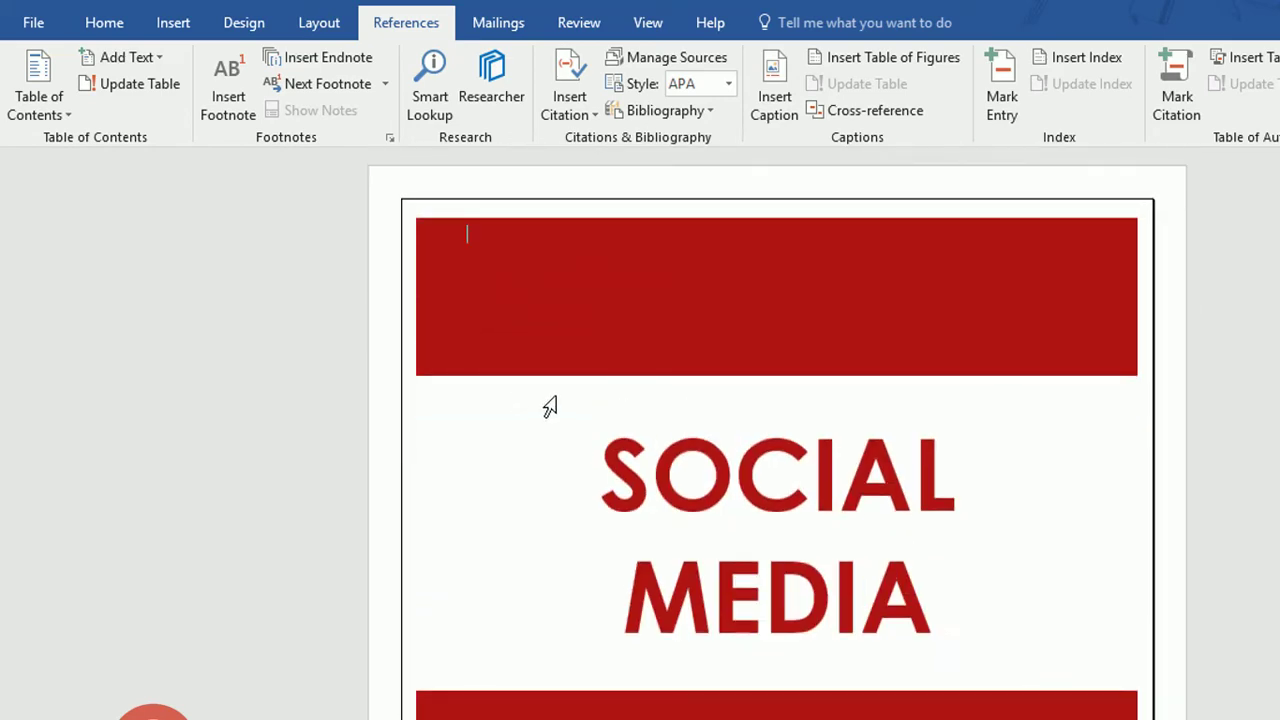
scroll(549, 406, down, 5)
scroll(555, 418, down, 2)
scroll(558, 424, down, 5)
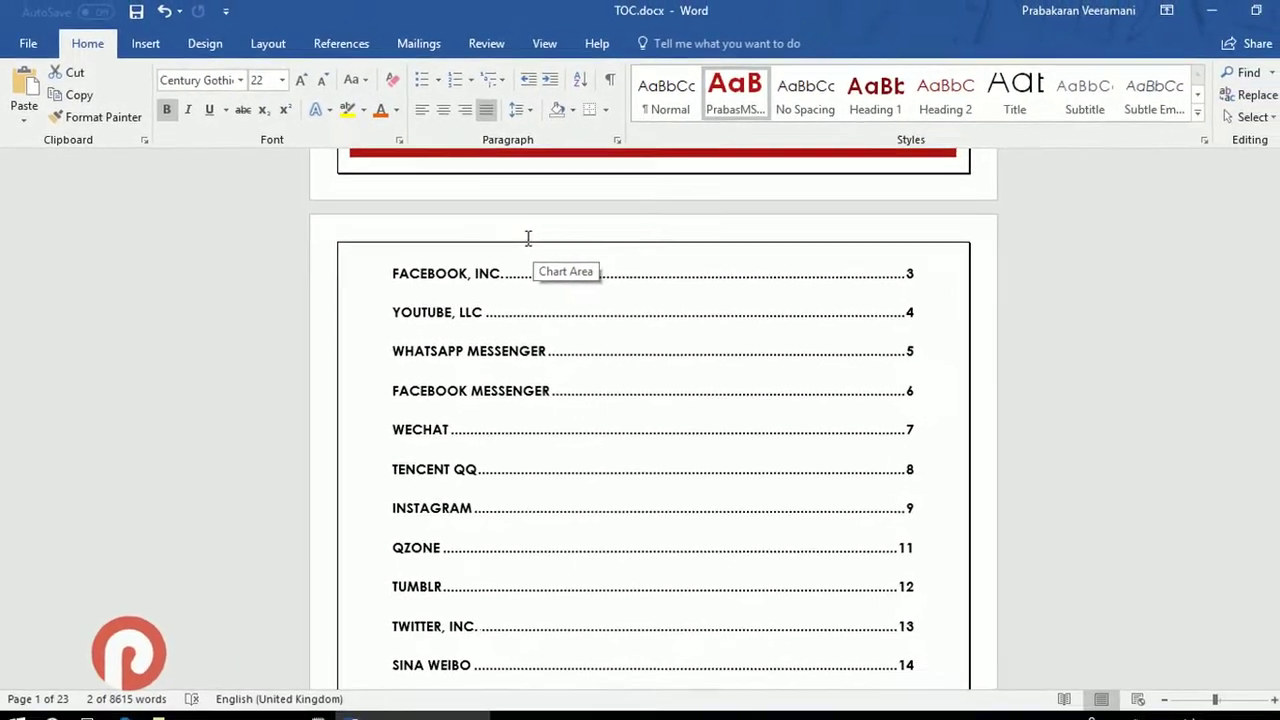
scroll(528, 237, down, 2)
scroll(528, 237, down, 2)
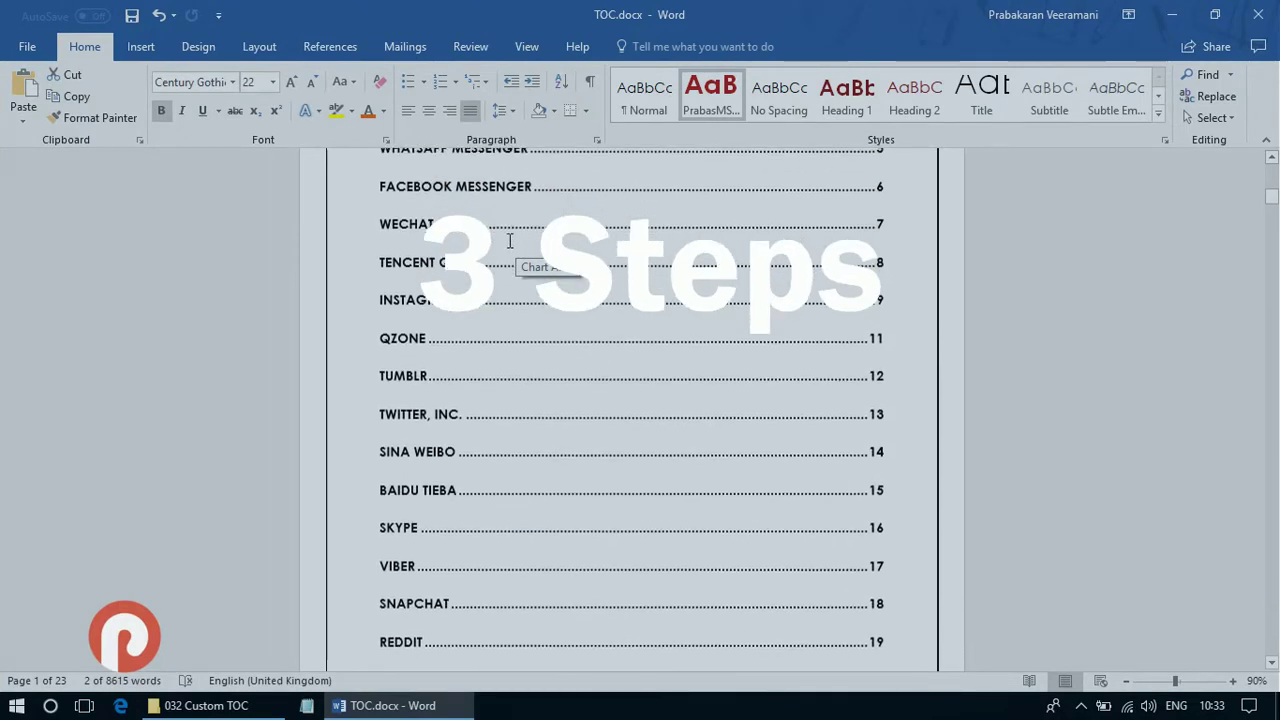
scroll(510, 240, down, 4)
scroll(510, 240, down, 4)
scroll(510, 240, down, 3)
scroll(507, 242, down, 3)
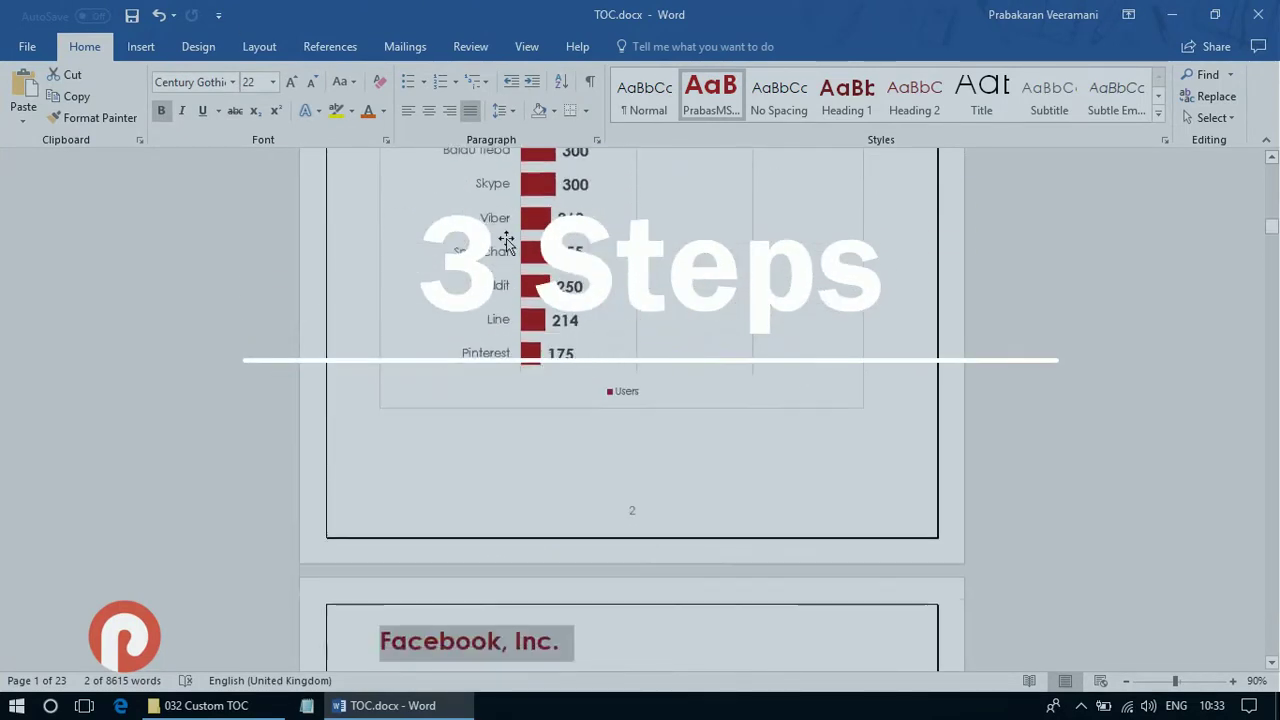
scroll(507, 242, down, 3)
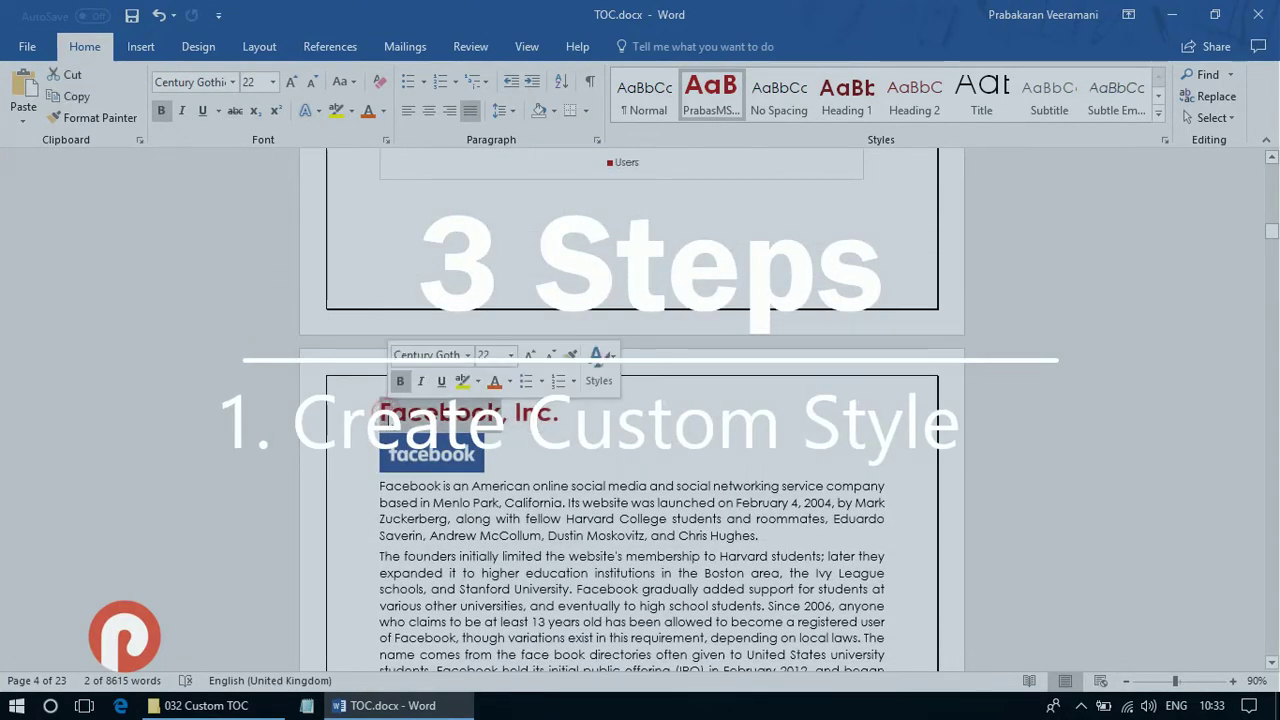
double_click(385, 410)
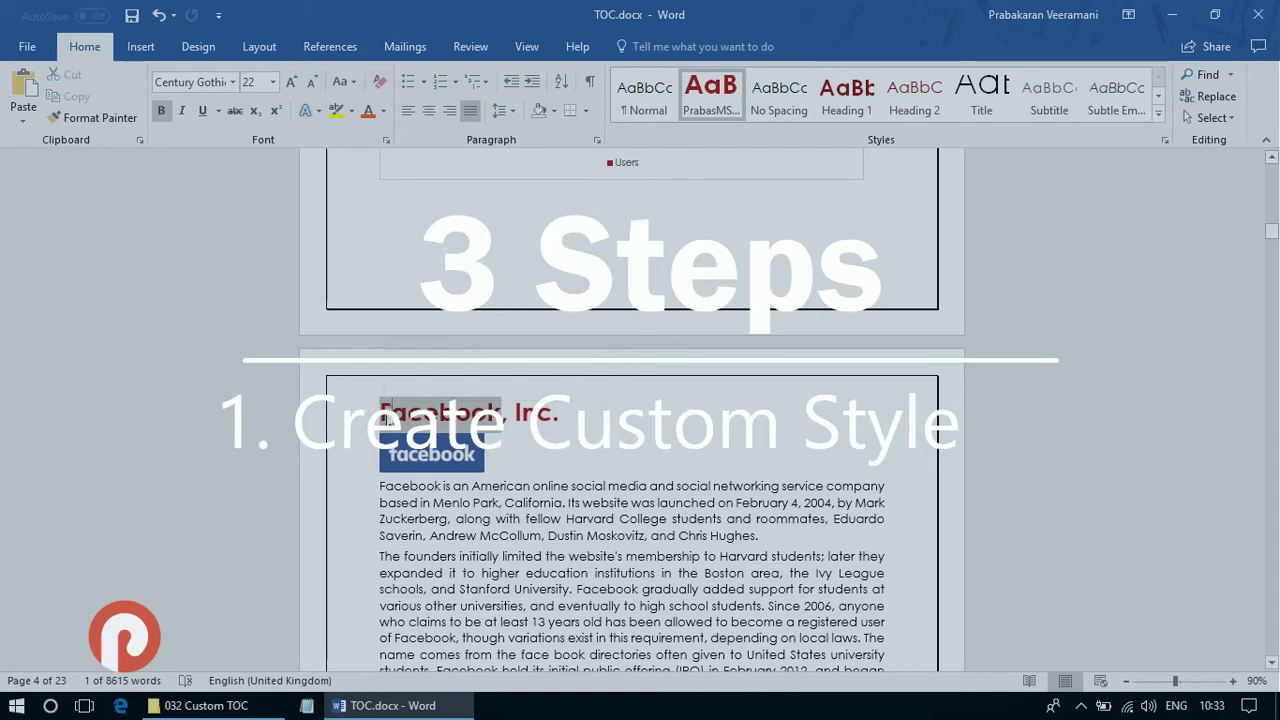
triple_click(388, 414)
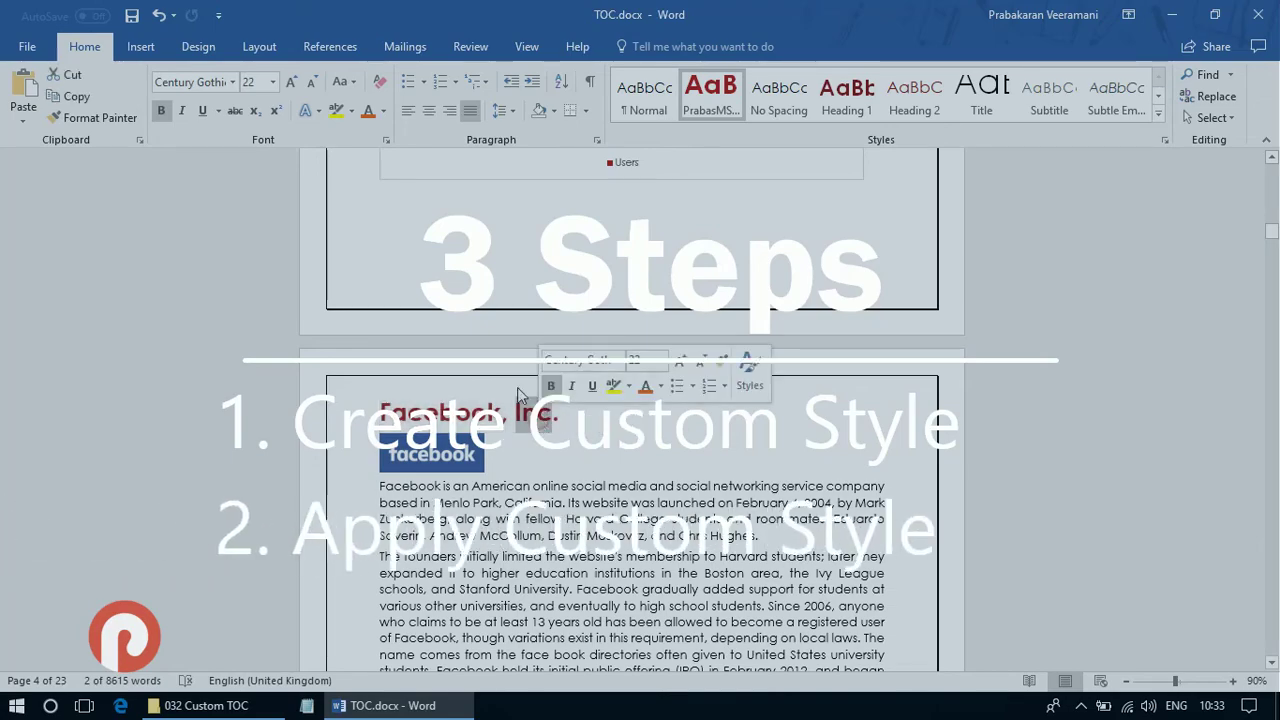
scroll(530, 415, down, 6)
scroll(510, 400, down, 6)
scroll(490, 380, down, 5)
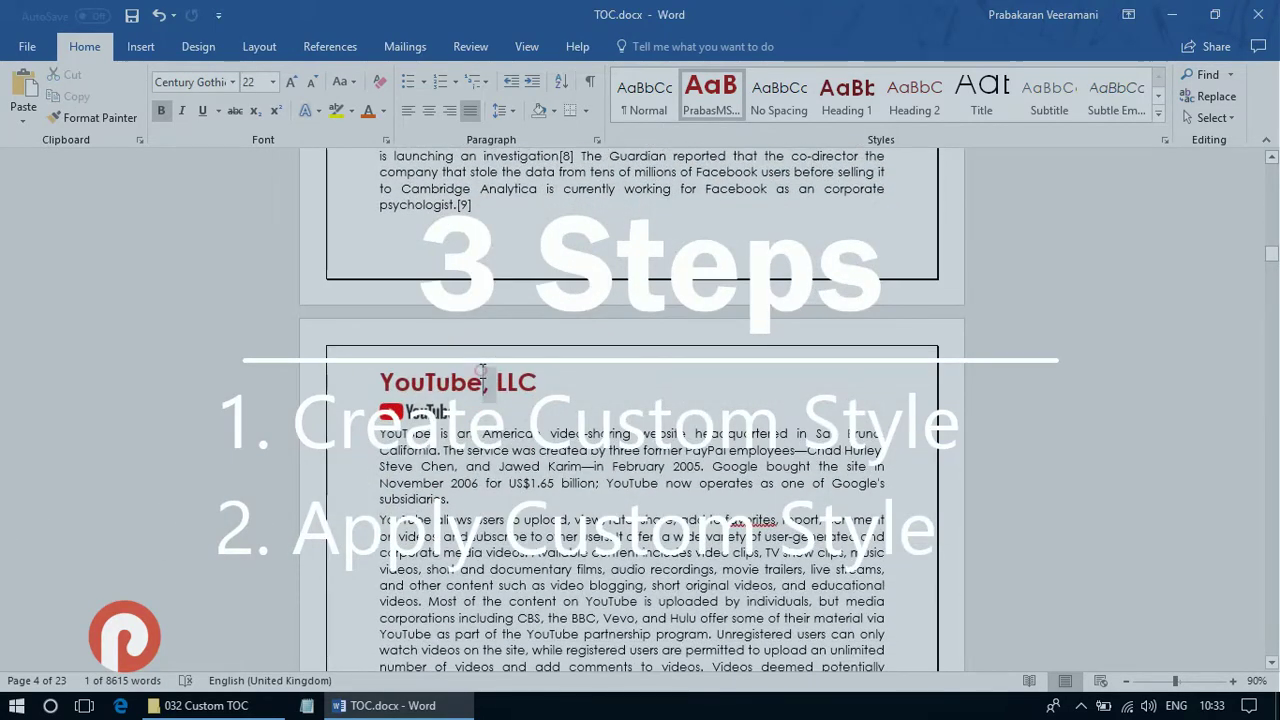
triple_click(485, 380)
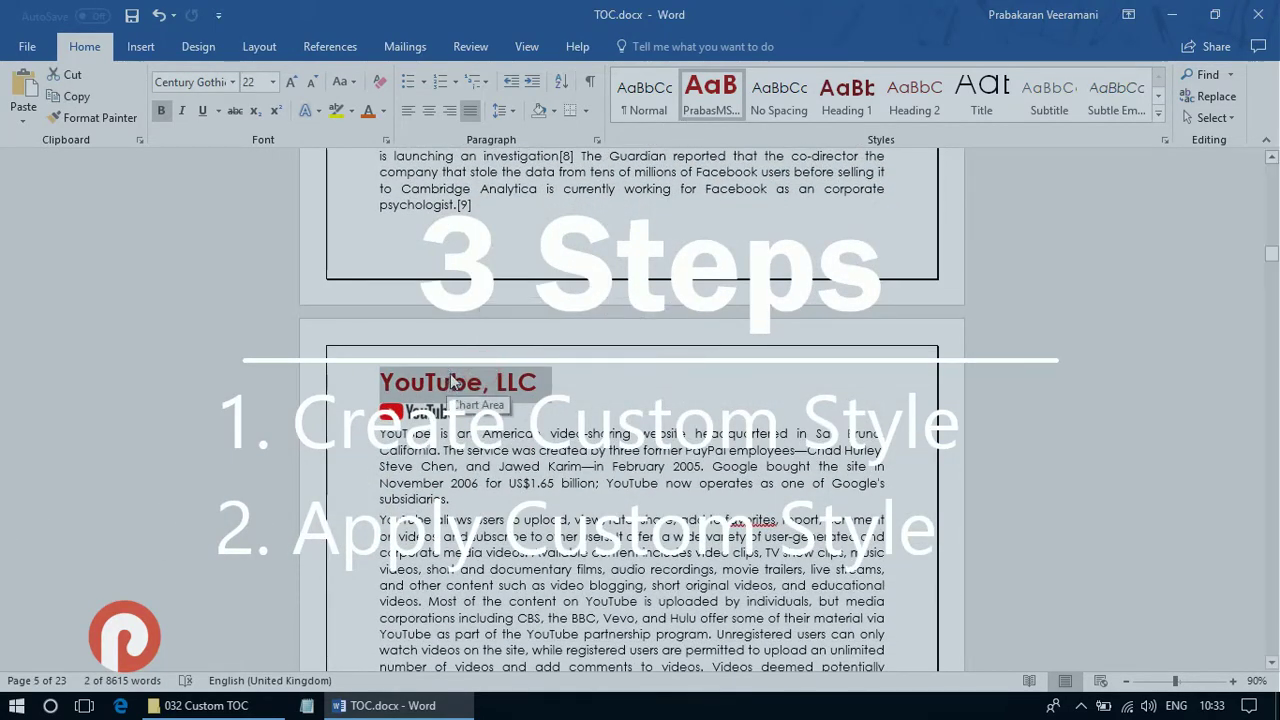
scroll(449, 385, down, 5)
scroll(445, 370, down, 7)
scroll(443, 365, down, 4)
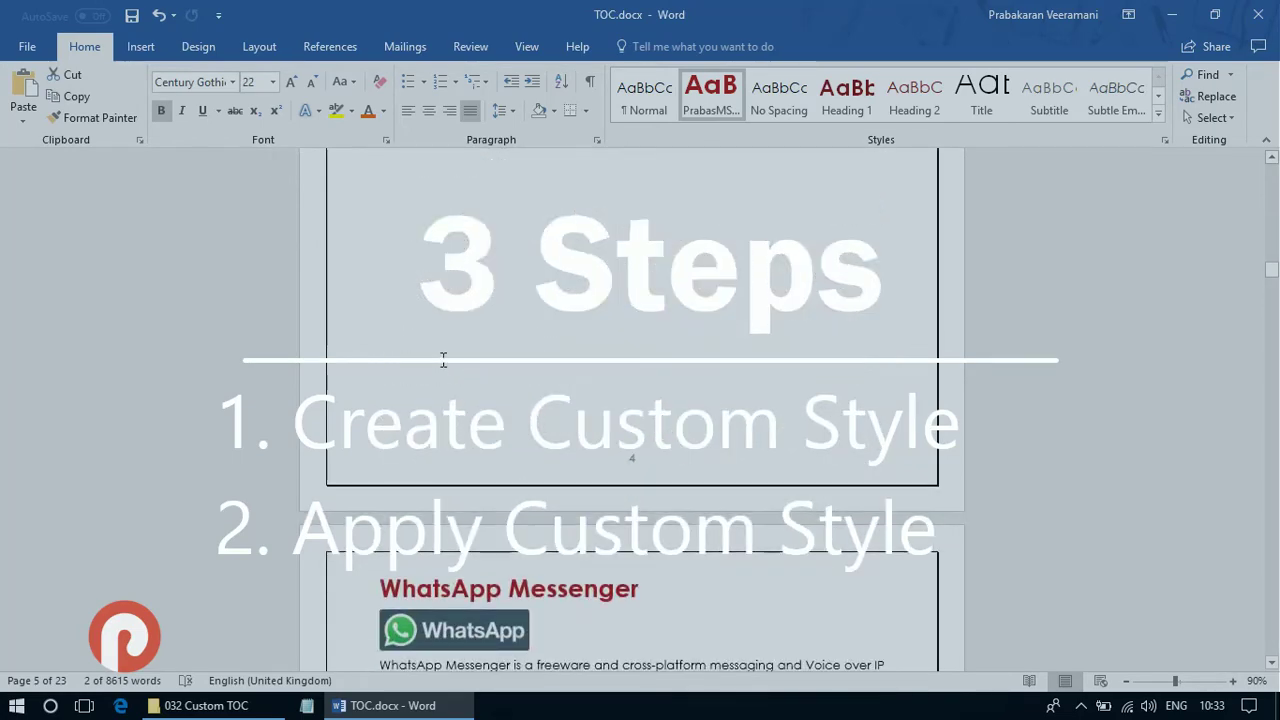
scroll(443, 360, down, 1)
scroll(443, 360, down, 2)
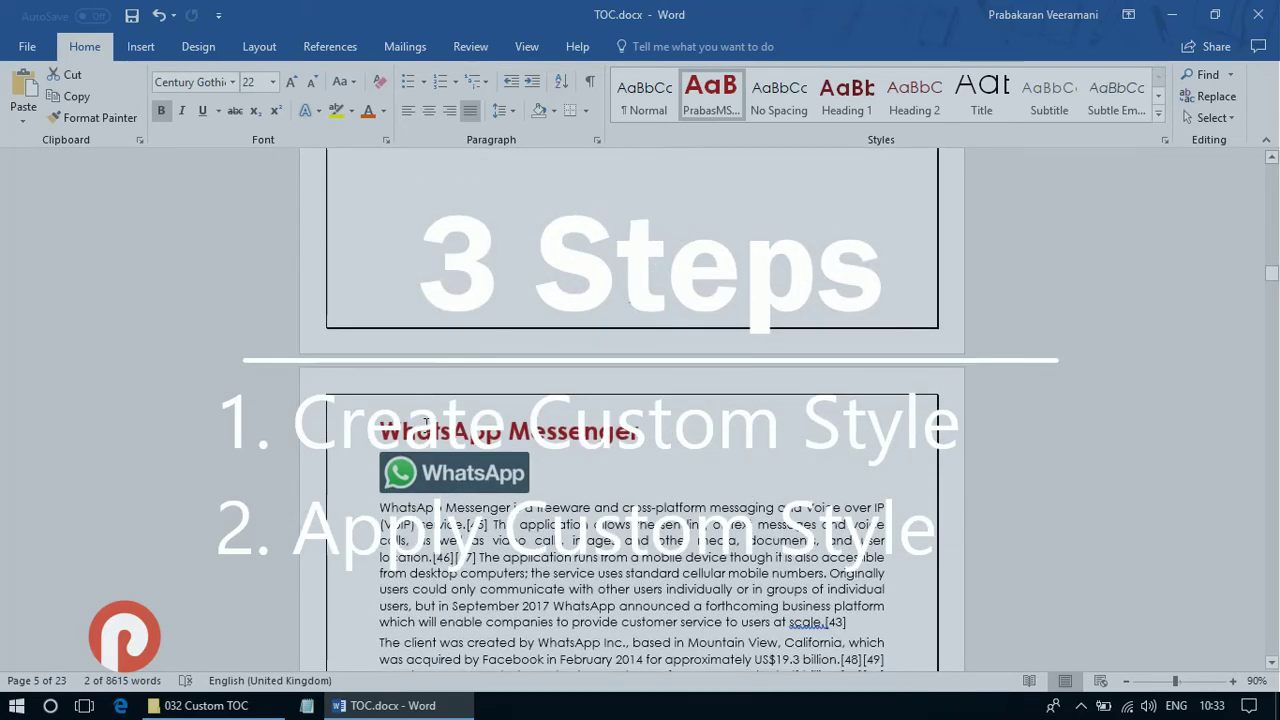
double_click(430, 431)
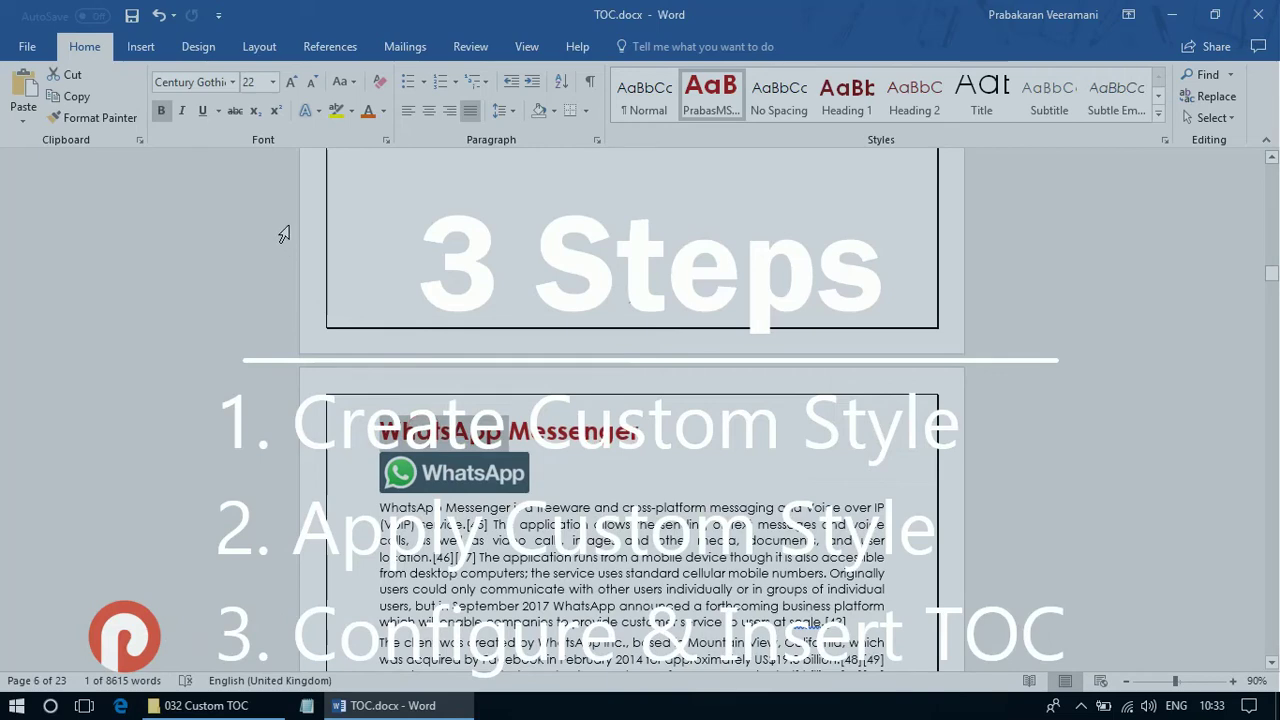
click(330, 46)
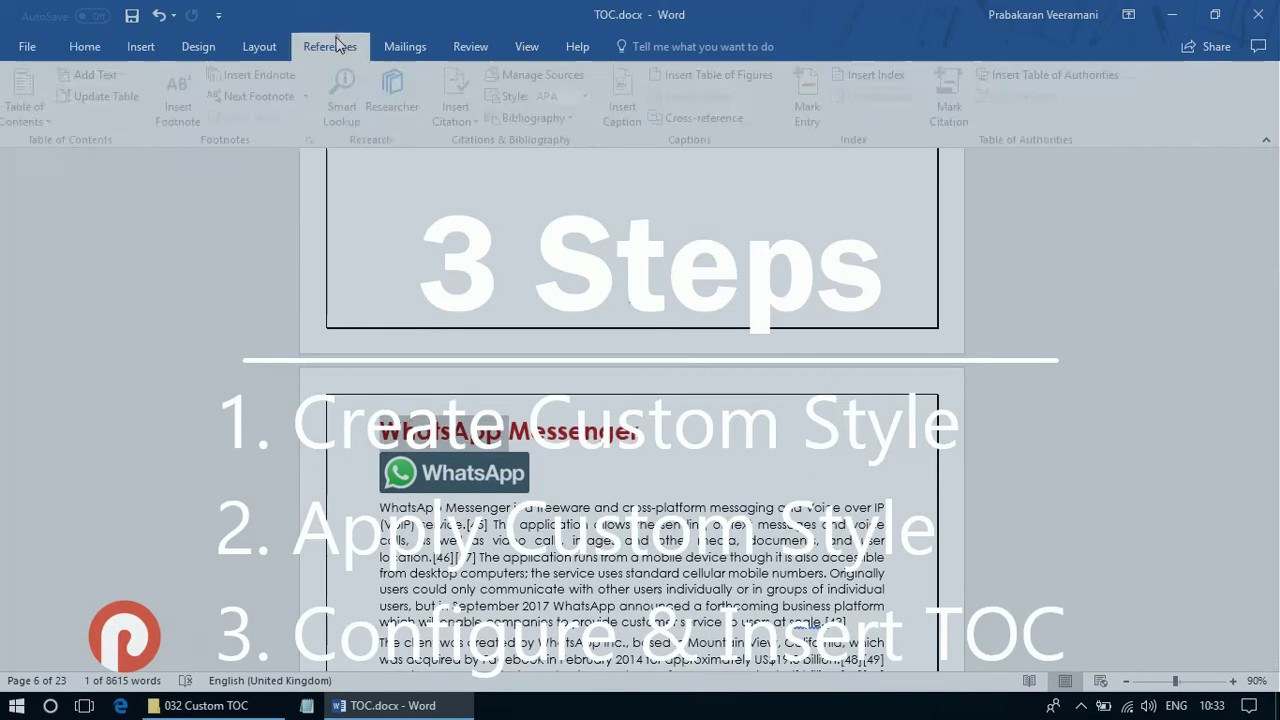
click(43, 108)
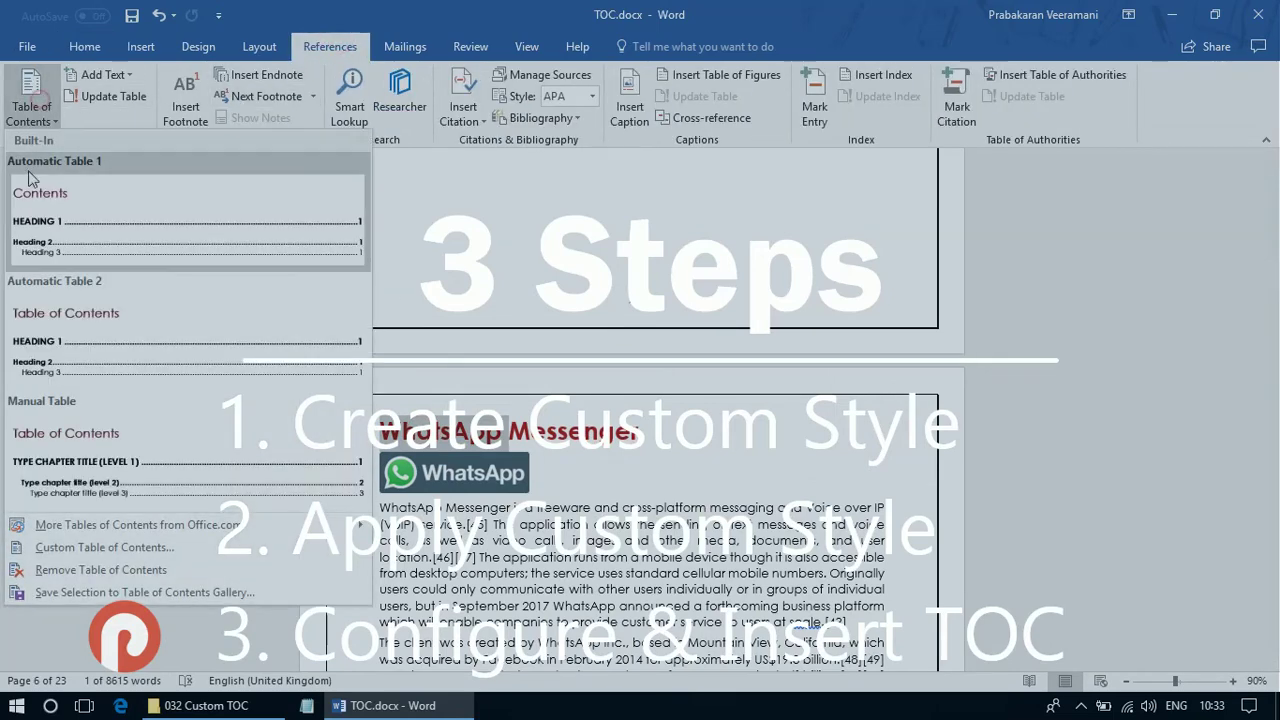
click(61, 549)
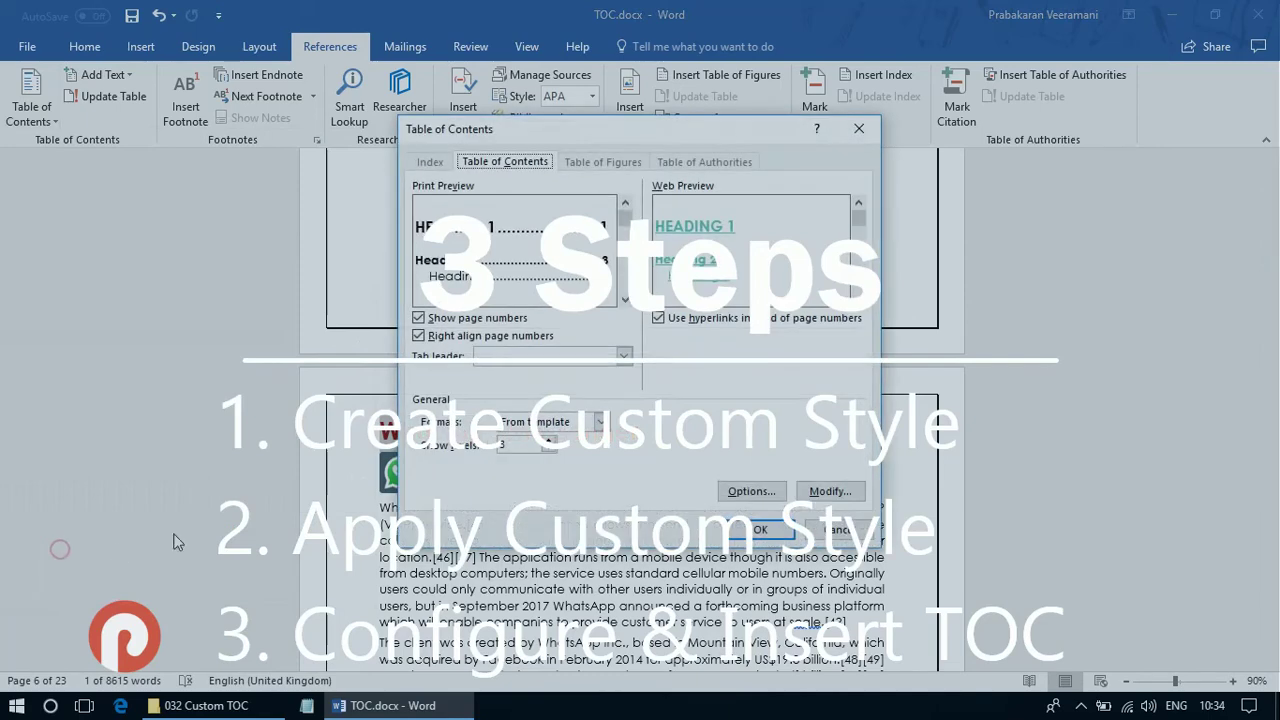
click(748, 488)
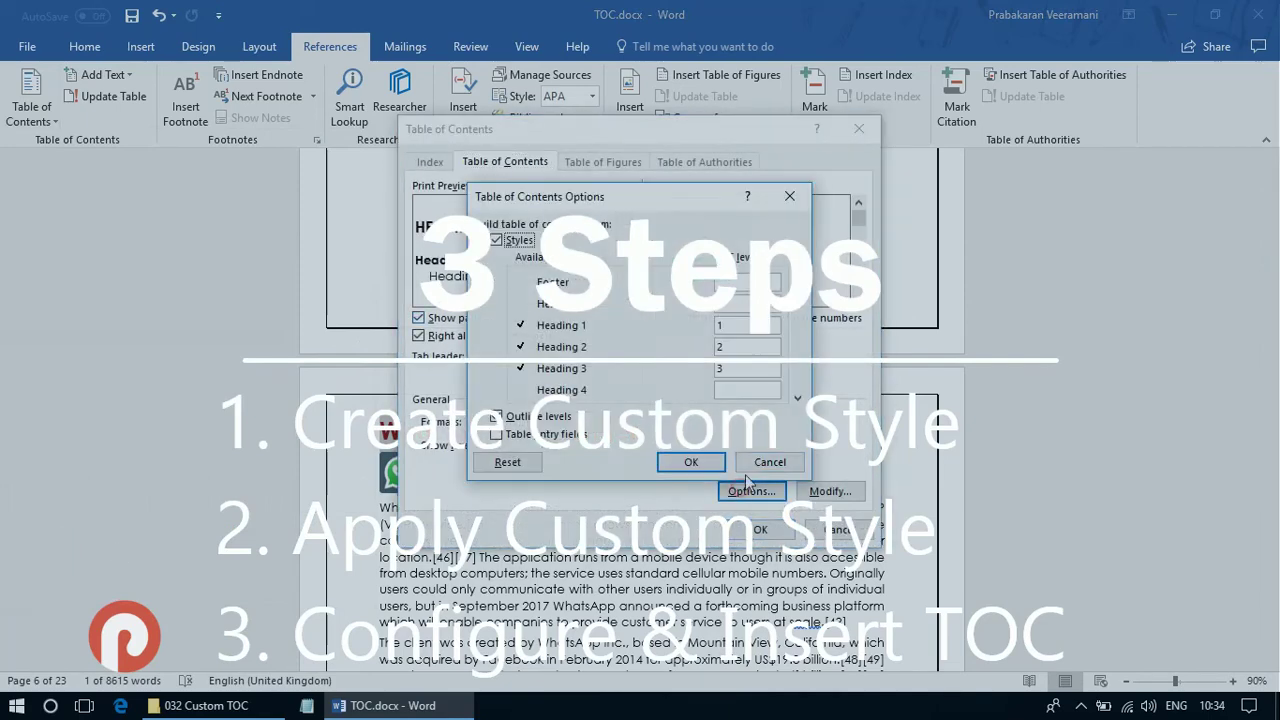
click(797, 398)
click(797, 398)
click(797, 398)
click(797, 398)
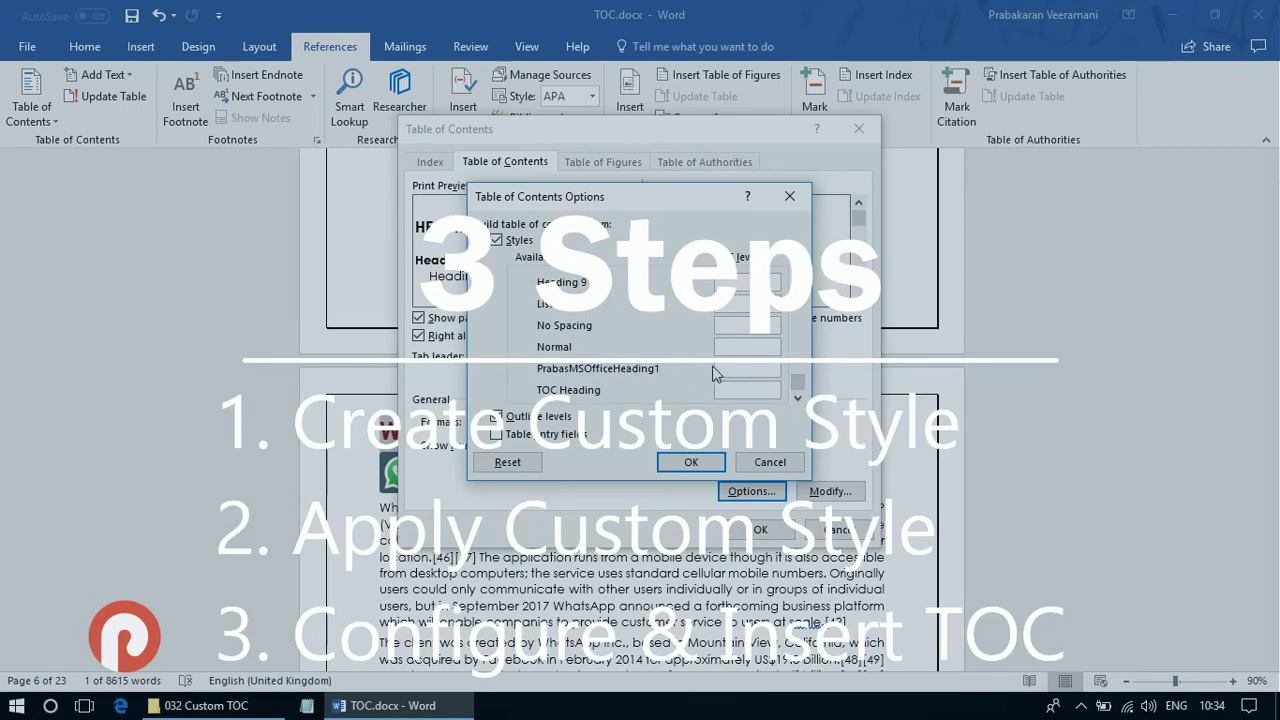
click(790, 196)
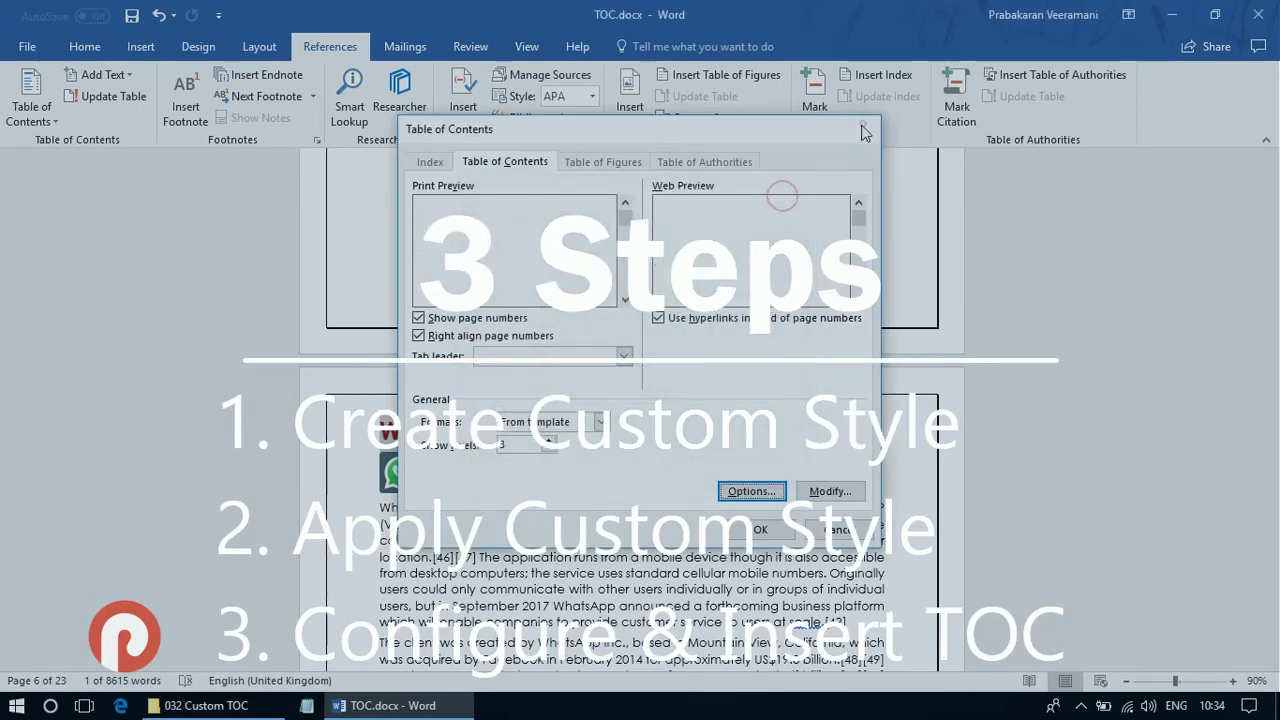
click(858, 128)
click(526, 446)
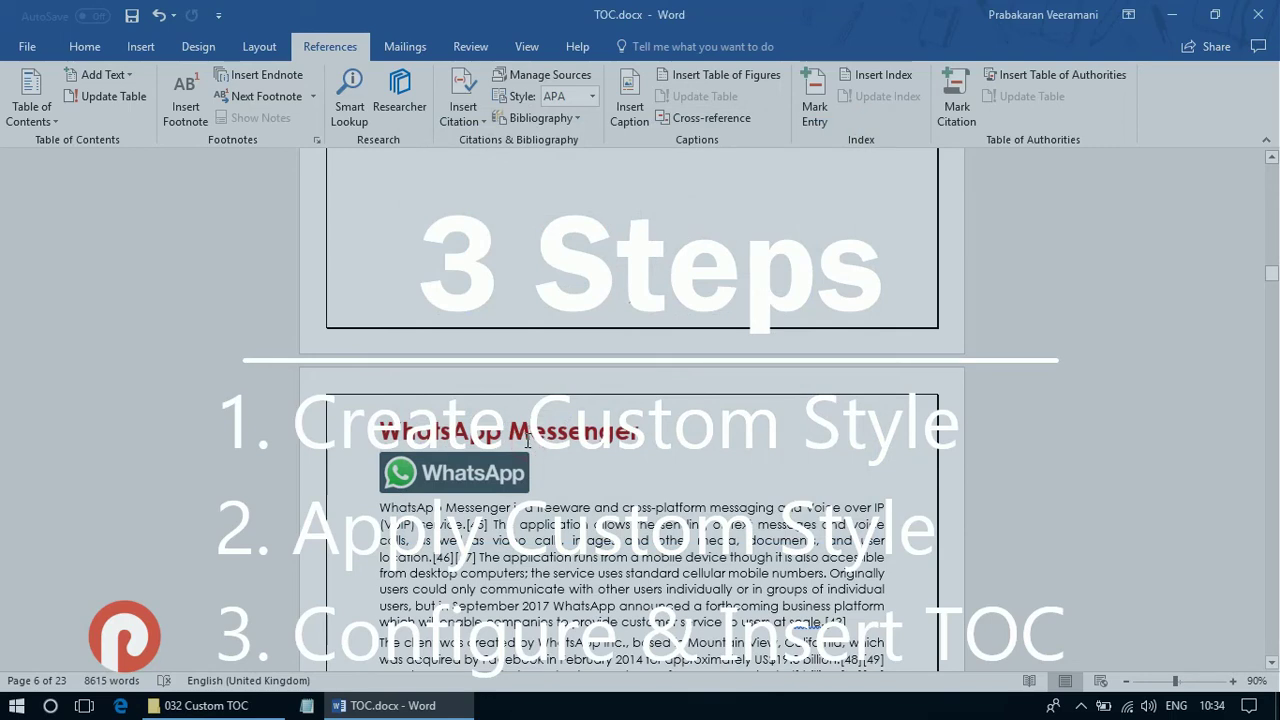